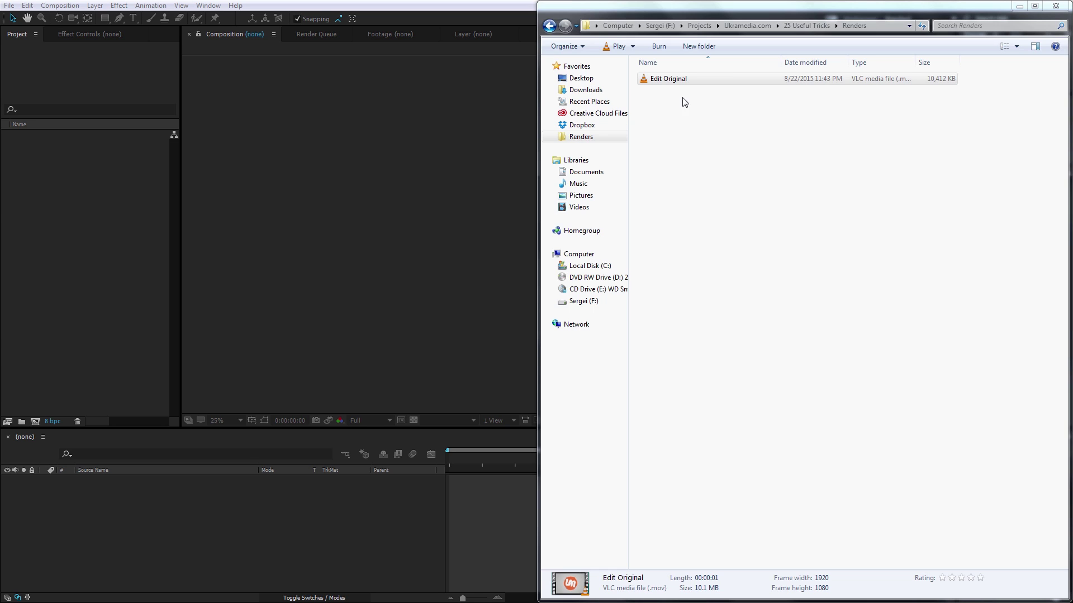
- Import Edit Original.mov into the project and open its source project with Edit Original, without saving the untitled project
left_click(674, 81)
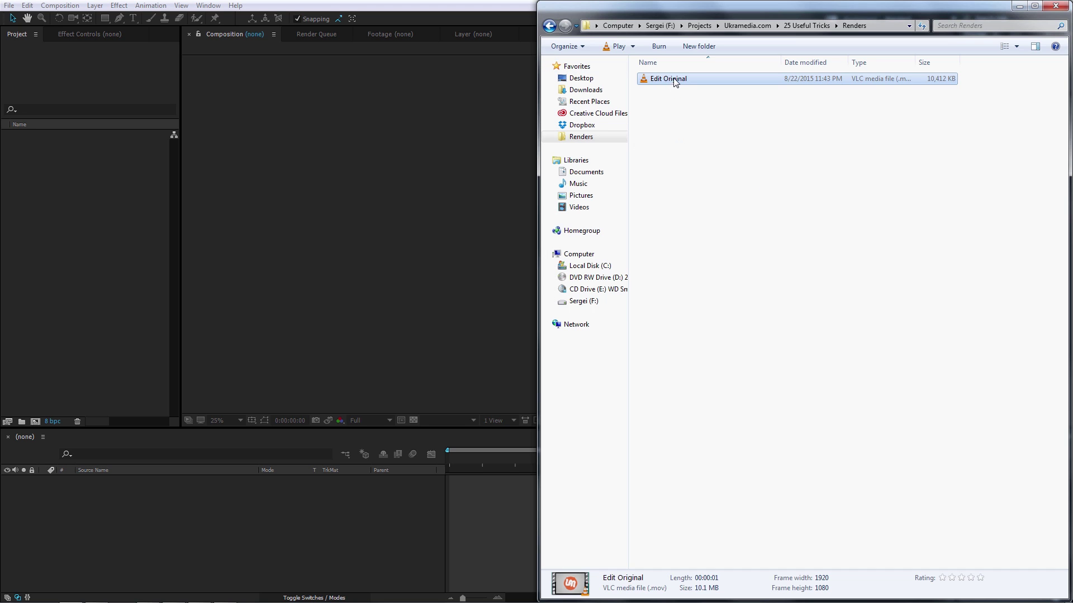
left_click_drag(674, 83, 95, 210)
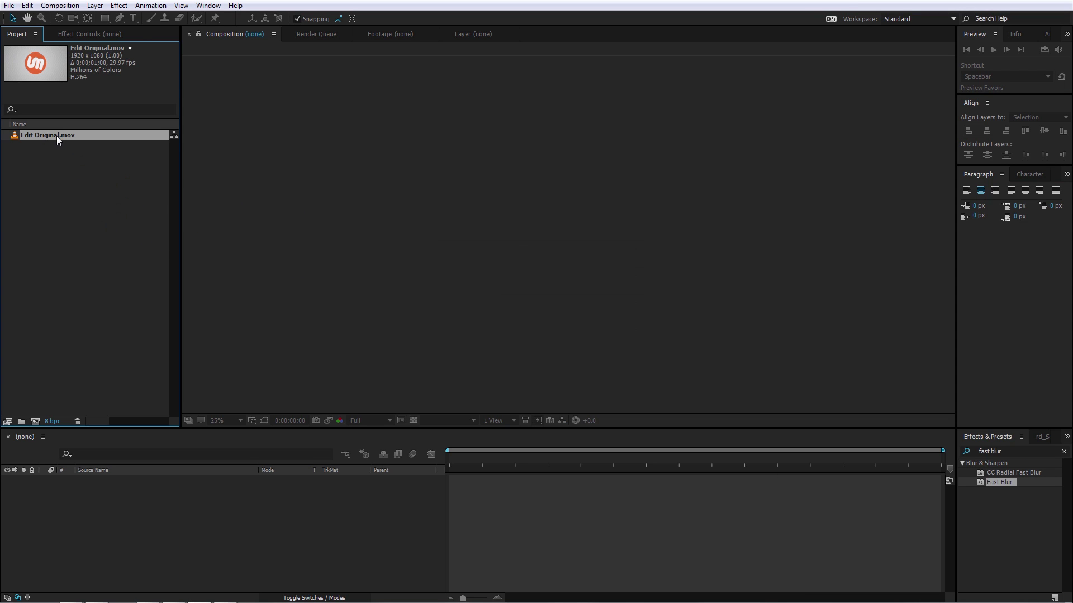
left_click(28, 6)
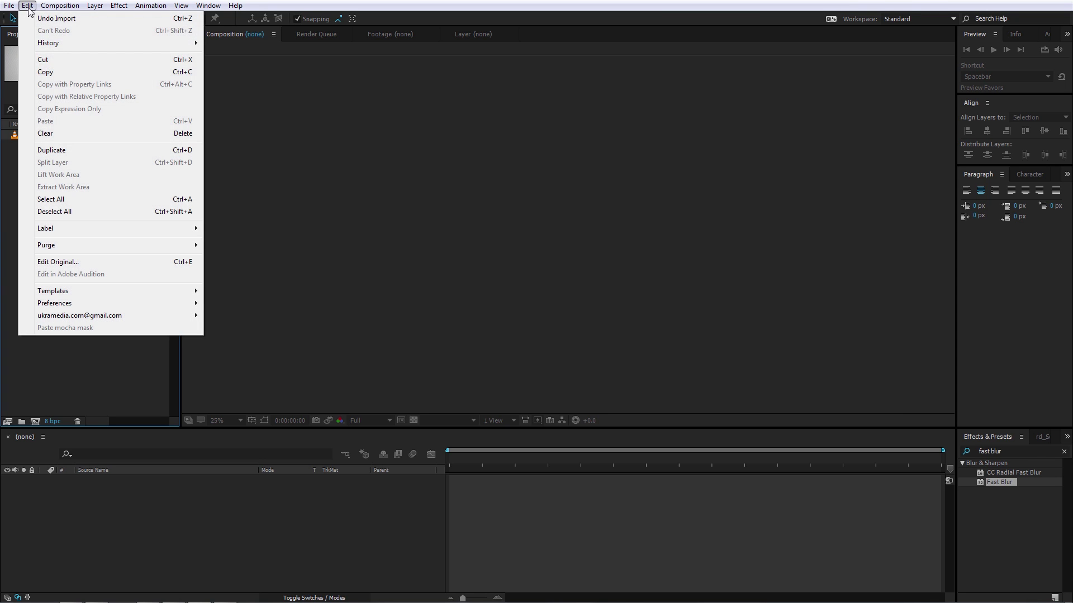
left_click(58, 261)
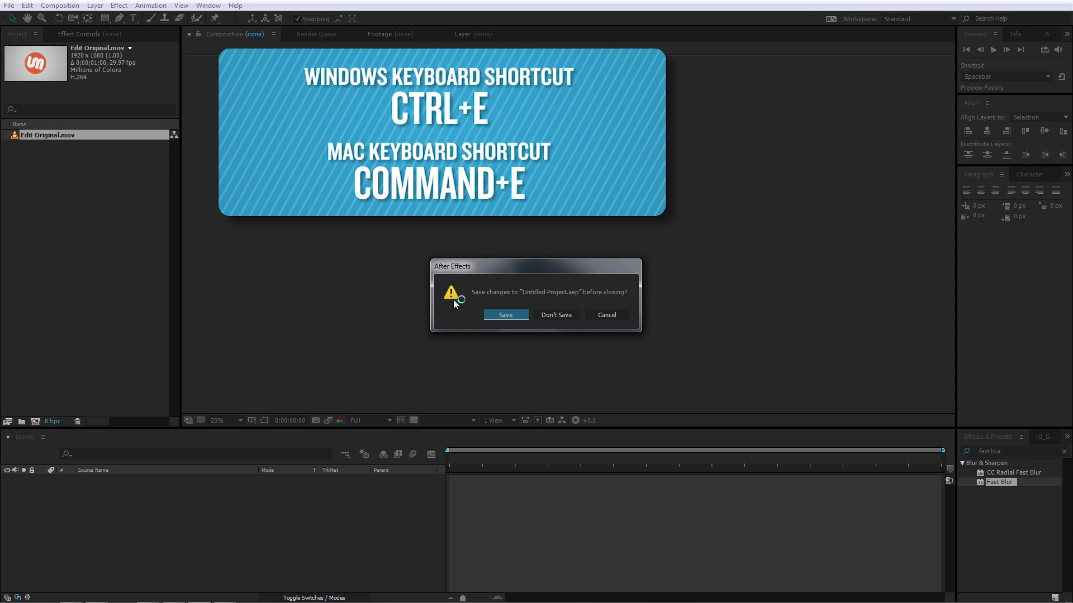
left_click(558, 317)
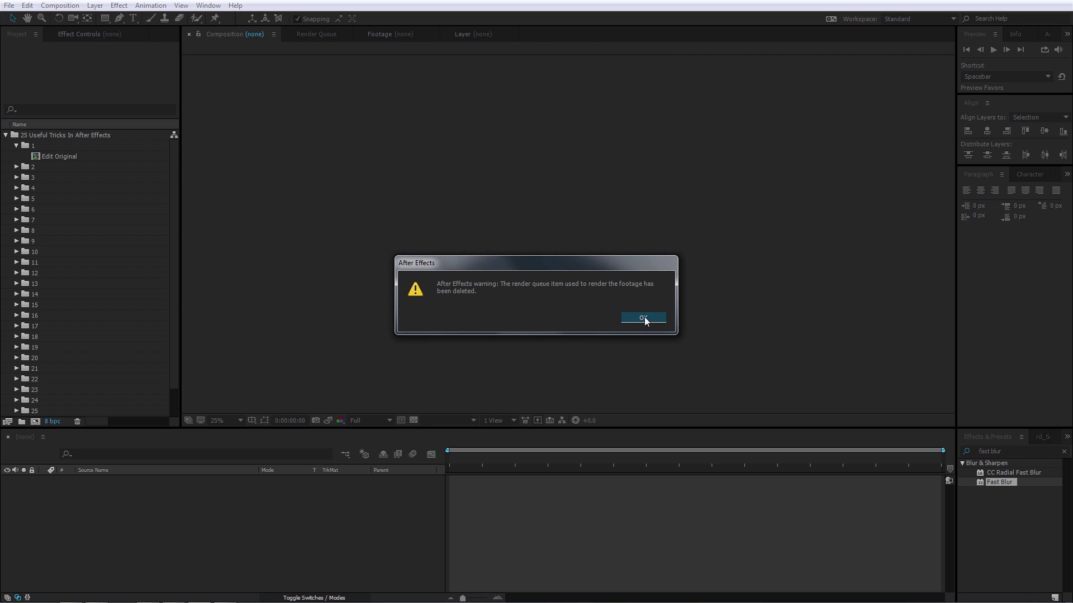
left_click(643, 317)
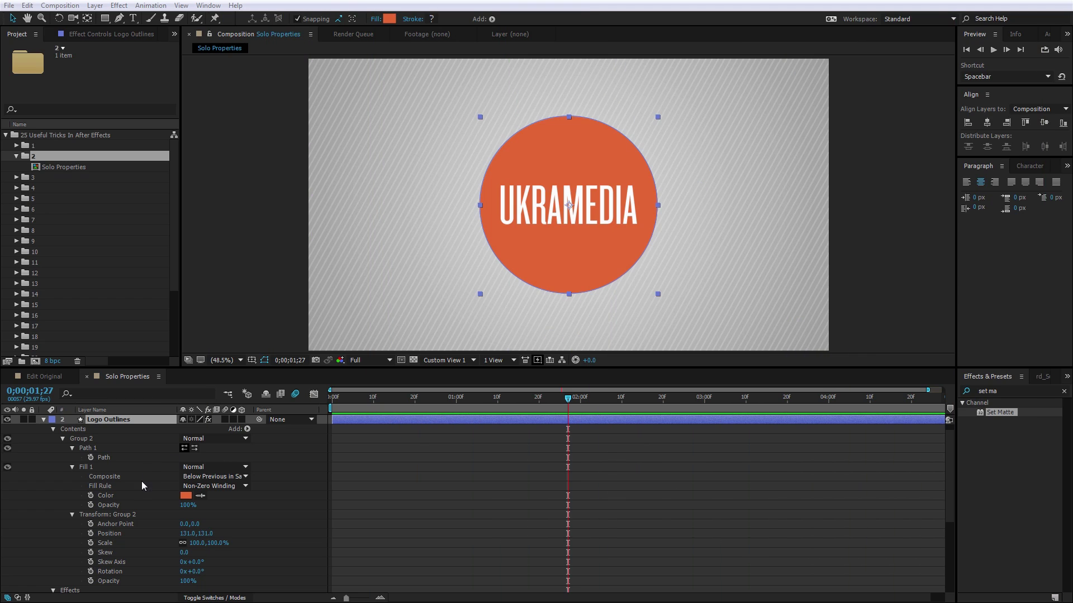
- Examine the expanded properties of the Logo Outlines layer, from its Group 2 contents to Venetian Blinds and Transform
left_click(289, 499)
scroll(121, 508, "down", 4)
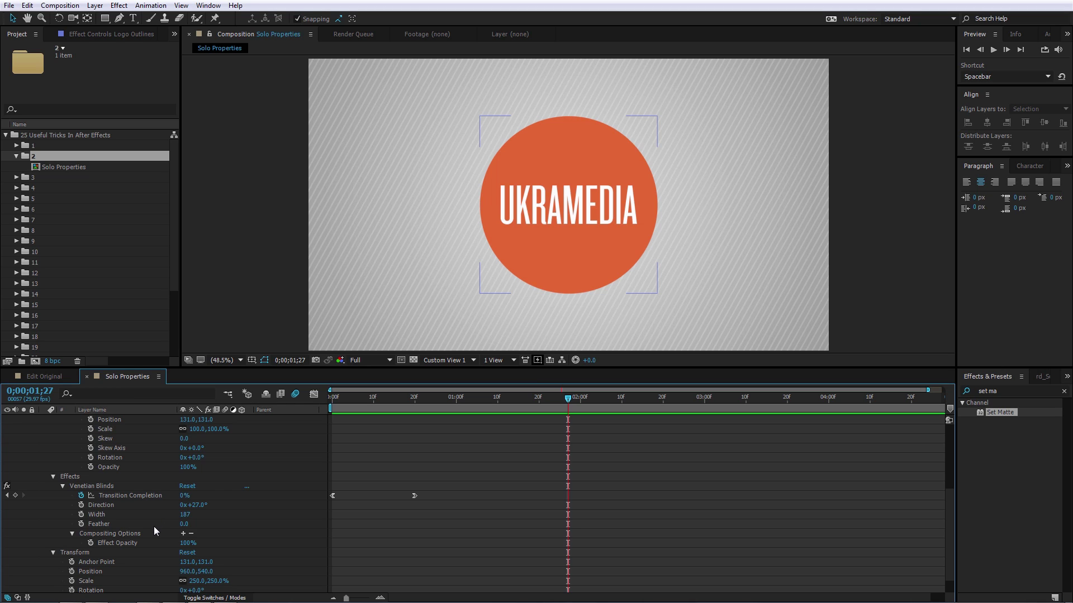
scroll(157, 458, "up", 3)
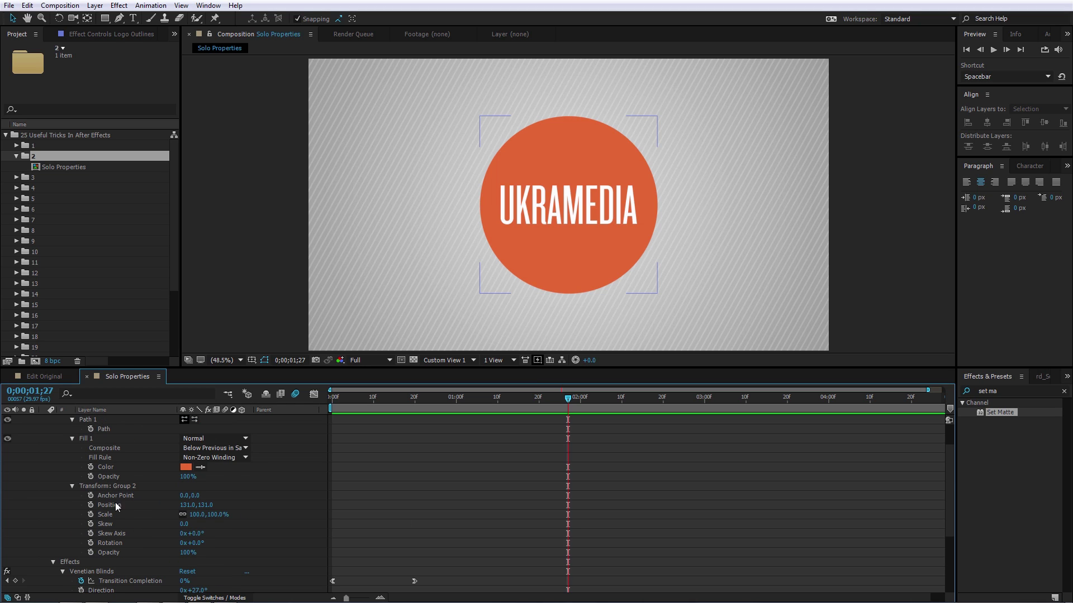
scroll(130, 508, "down", 3)
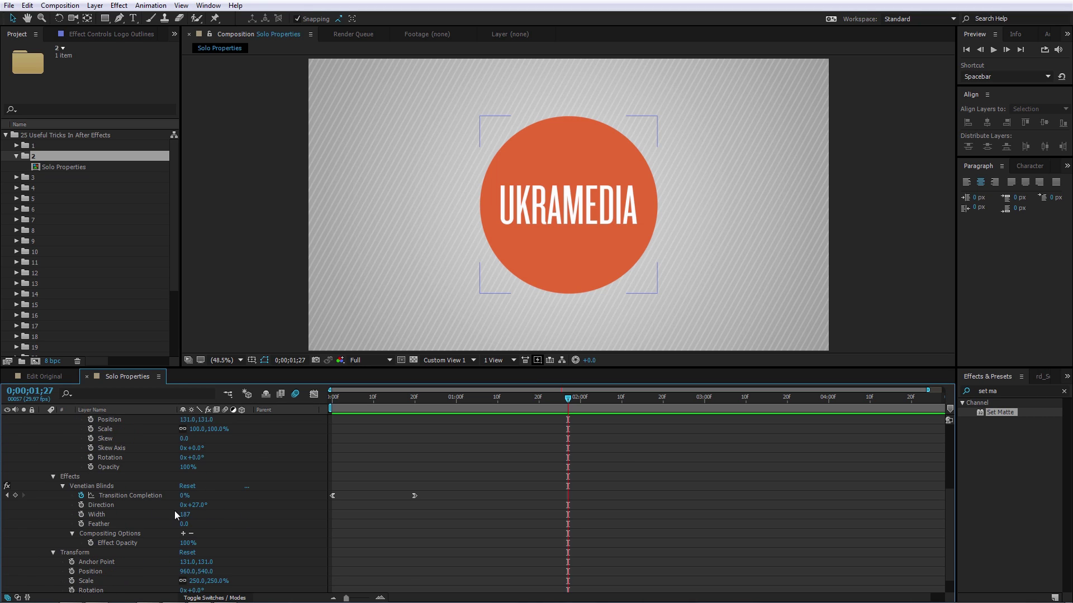
scroll(147, 513, "down", 1)
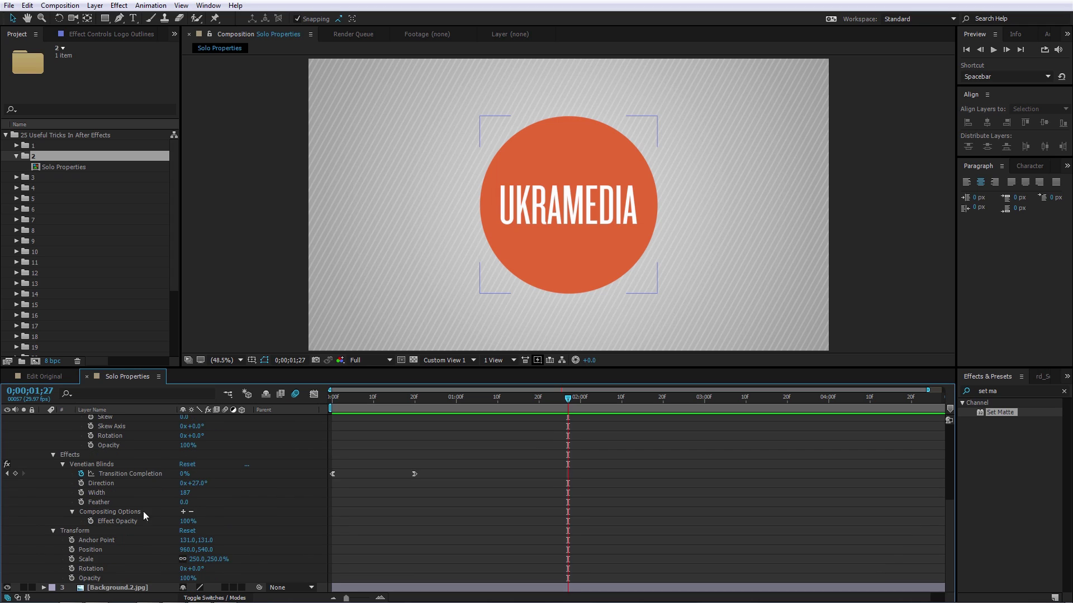
left_click(109, 483)
left_click(107, 501)
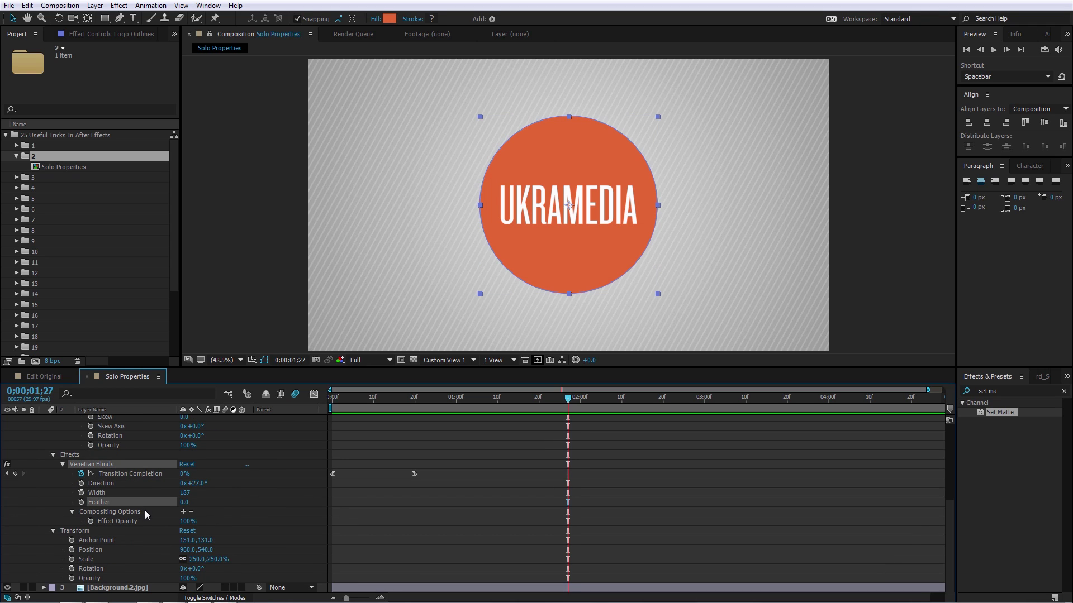
left_click(218, 513)
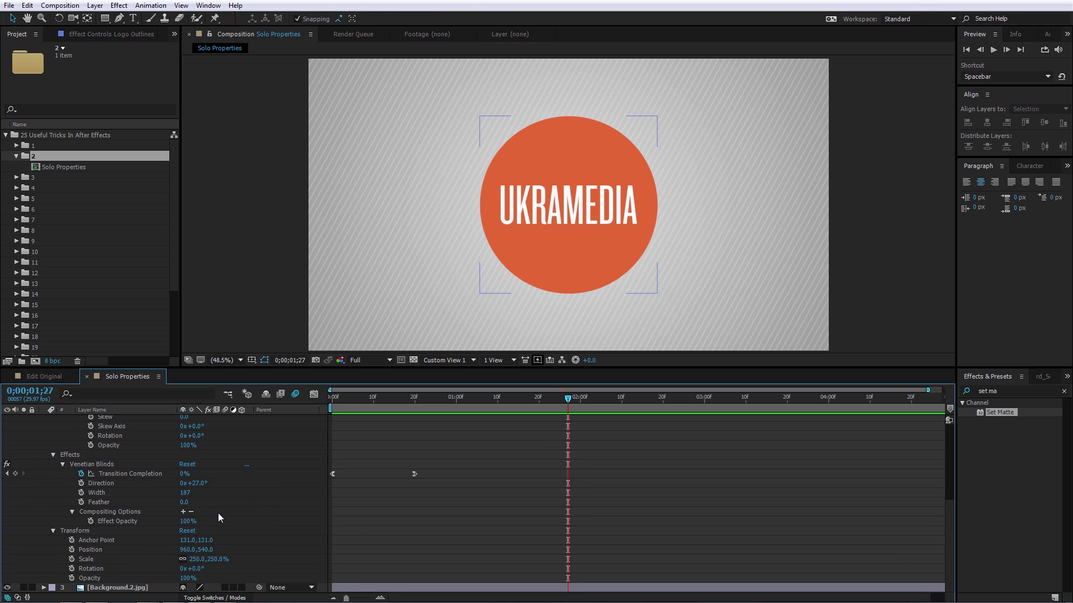
- Solo the Direction and Feather properties of the Venetian Blinds effect in the Logo Outlines layer
left_click(106, 484)
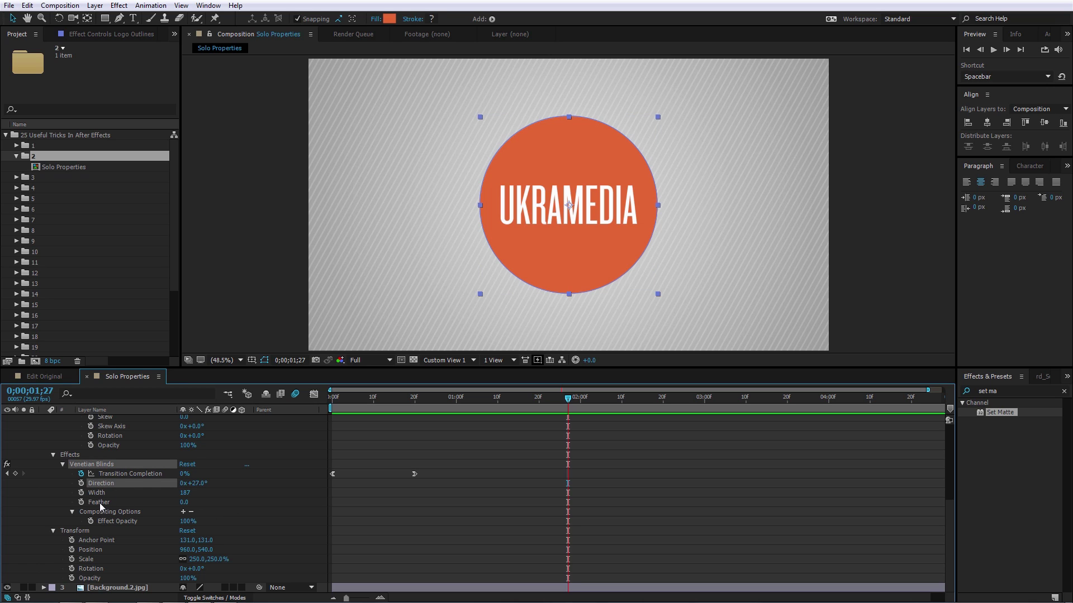
left_click(100, 504, "ctrl")
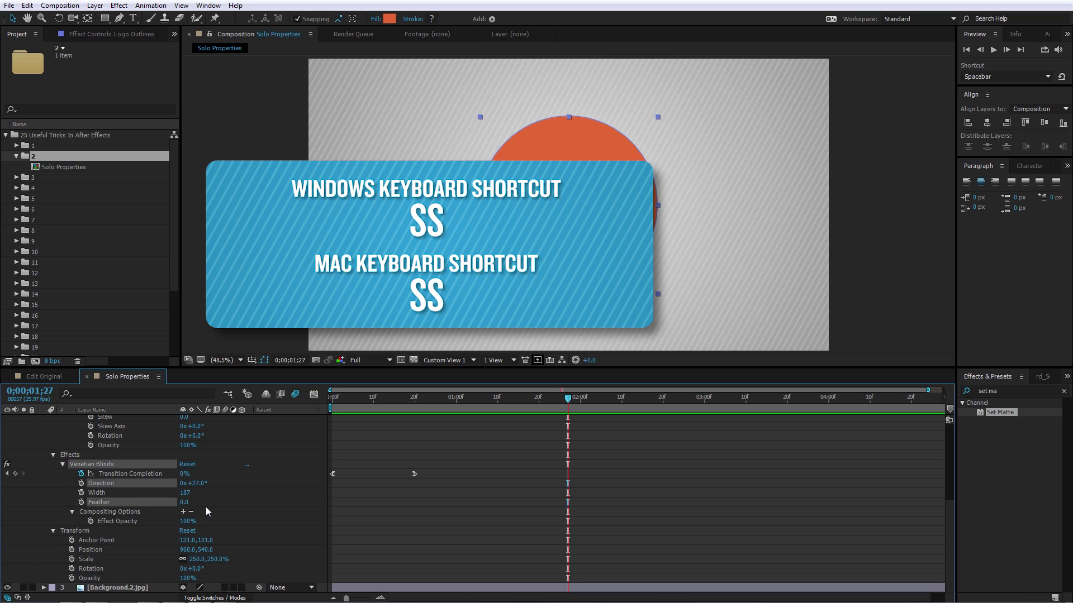
key("s")
key("s")
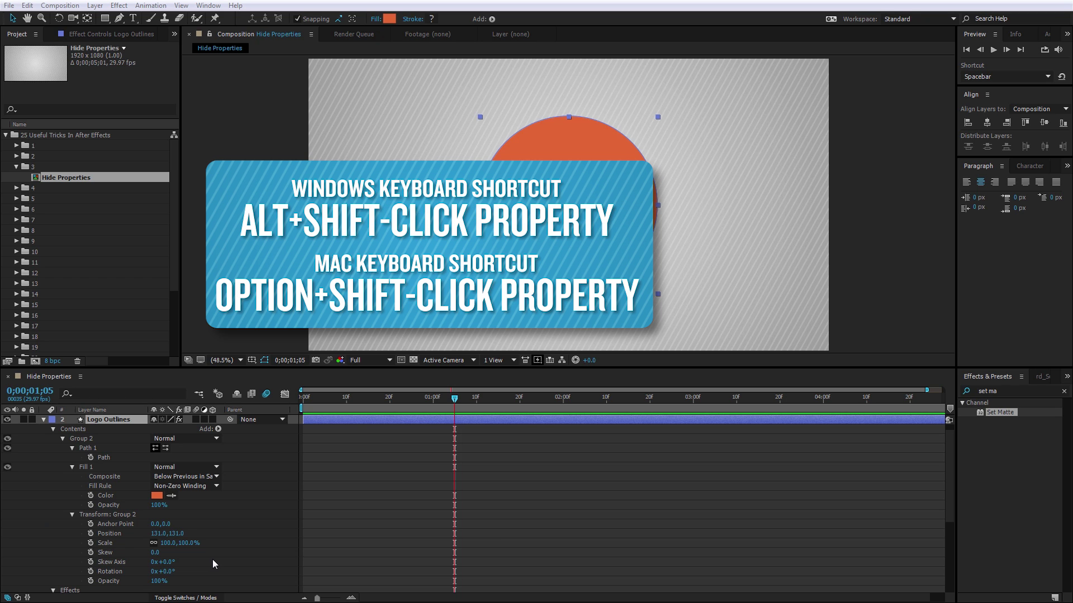
- Hide Fill 1's Composite and Color properties and Group 2's Anchor Point in the Logo Outlines timeline listing
left_click(107, 477, "alt+shift")
left_click(110, 484, "alt+shift")
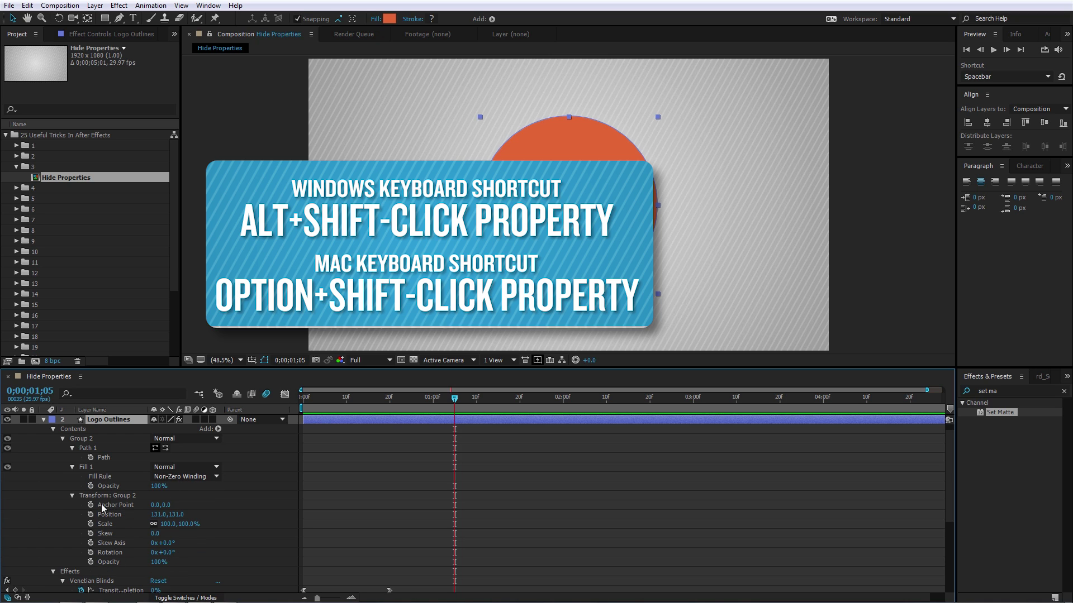
left_click(107, 506, "alt+shift")
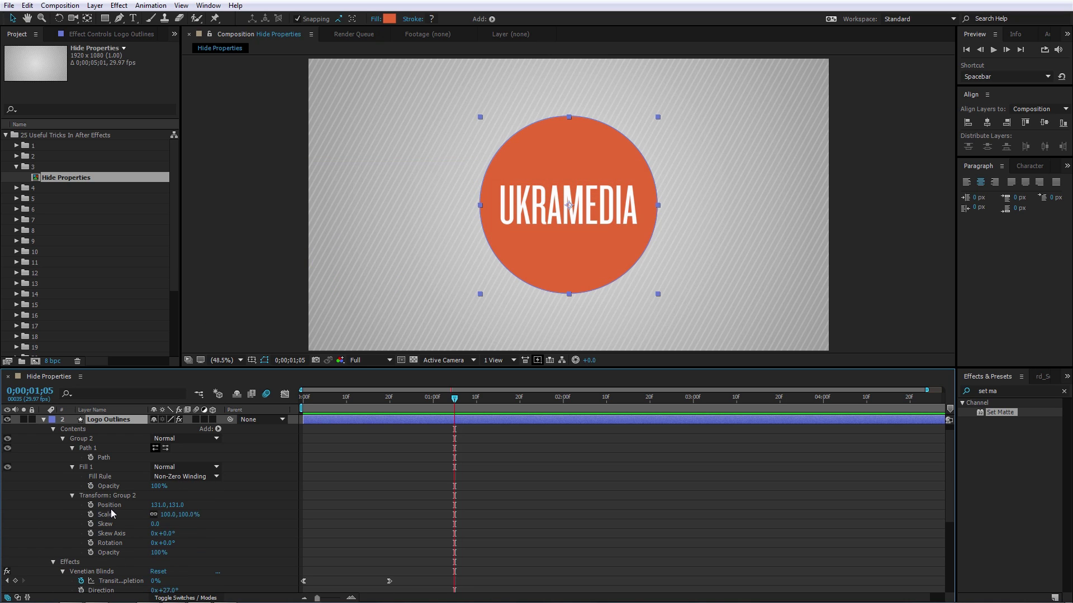
- Hide the remaining Group 2 contents, the Venetian Blinds effect, and the layer's Position and Opacity from the Logo Outlines listing
left_click(87, 476, "alt+shift")
left_click(91, 458, "alt+shift")
left_click(95, 452, "alt+shift")
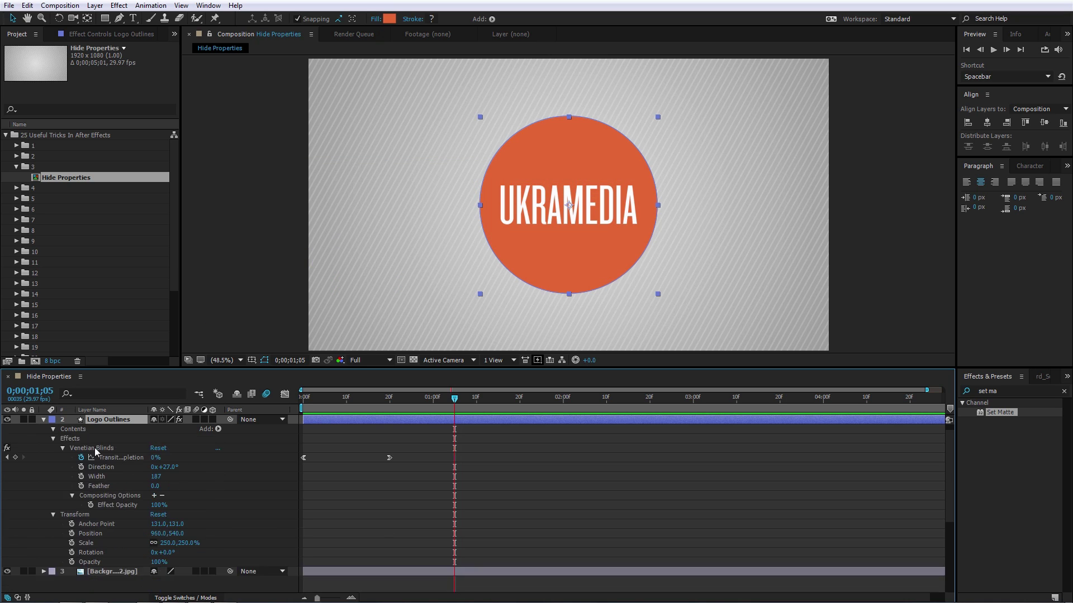
left_click(97, 449, "alt+shift")
left_click(101, 469, "alt+shift")
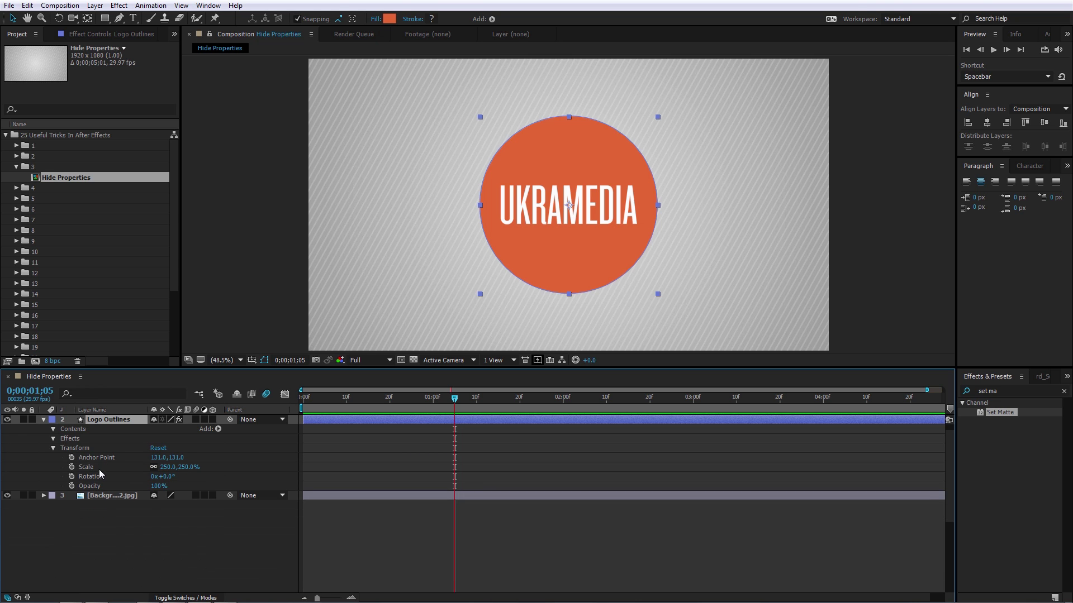
left_click(92, 485, "alt+shift")
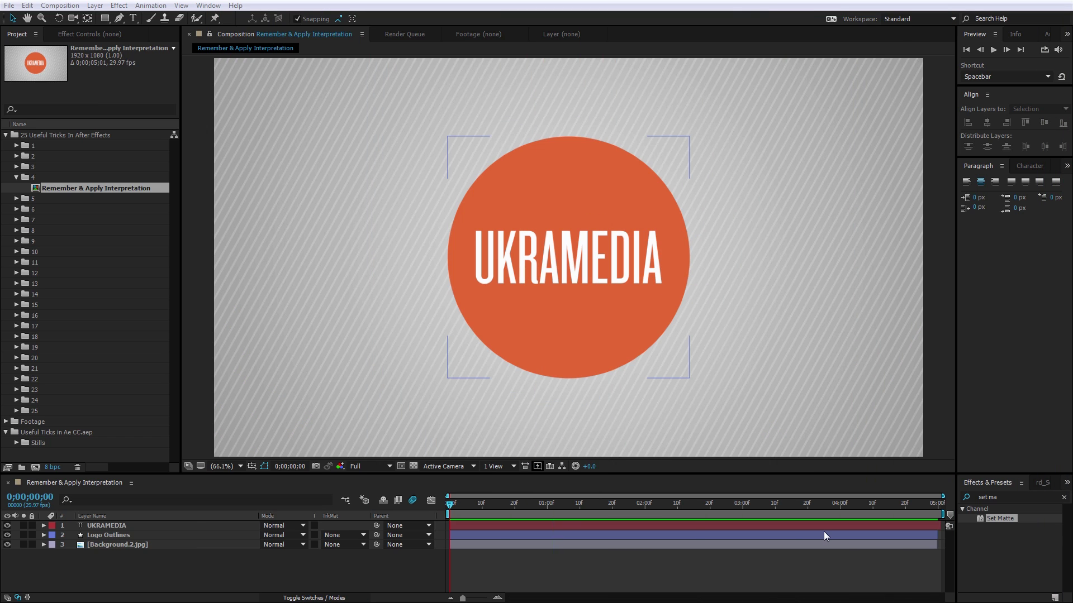
- Reveal the clips in the Footage folder and select 00036.MTS after checking 00050.MTS
left_click(15, 178)
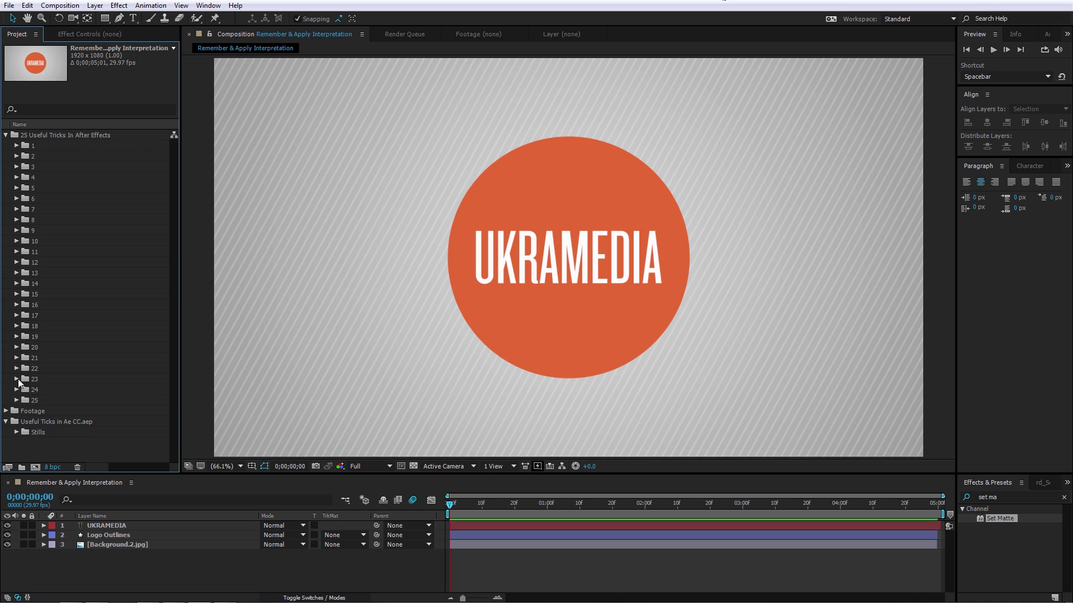
left_click(6, 411)
left_click(54, 369)
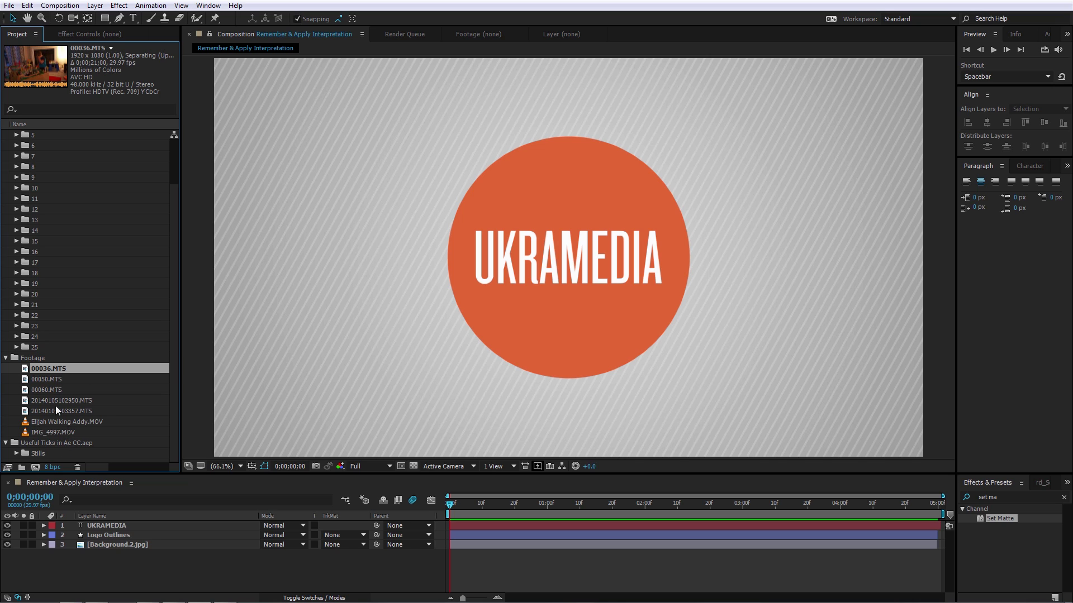
left_click(58, 381)
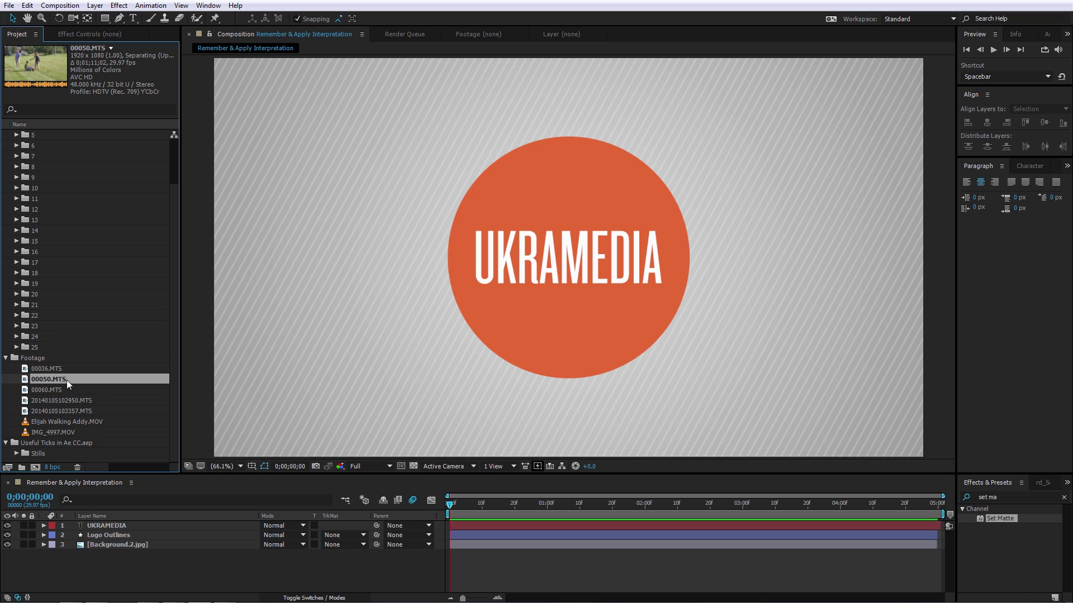
left_click(65, 370)
- Set the footage interpretation of 00036.MTS to conform to 24 frames per second
right_click(71, 367)
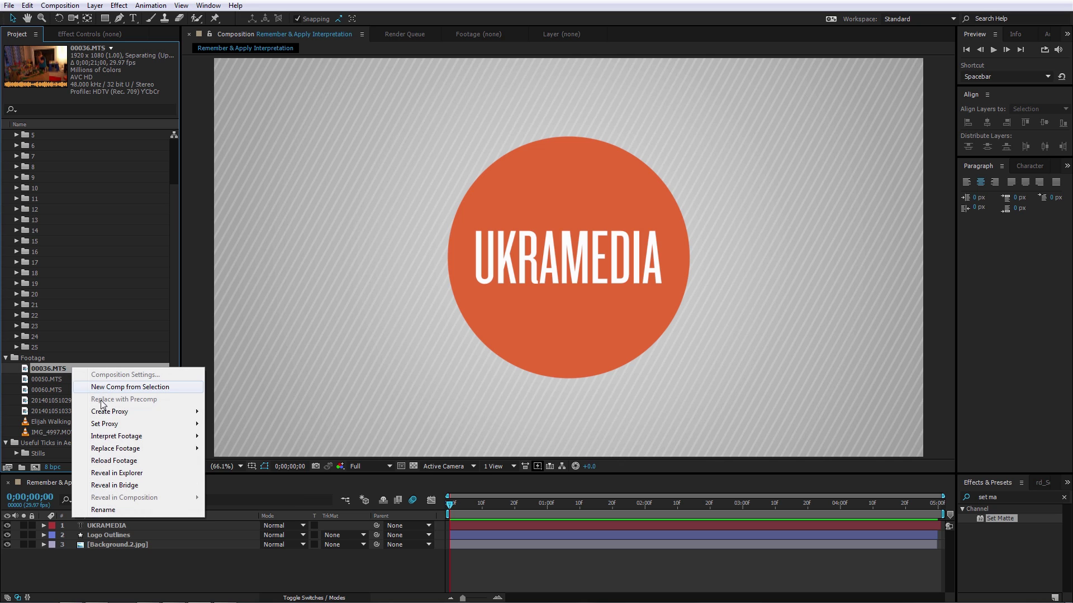
mouse_move(140, 437)
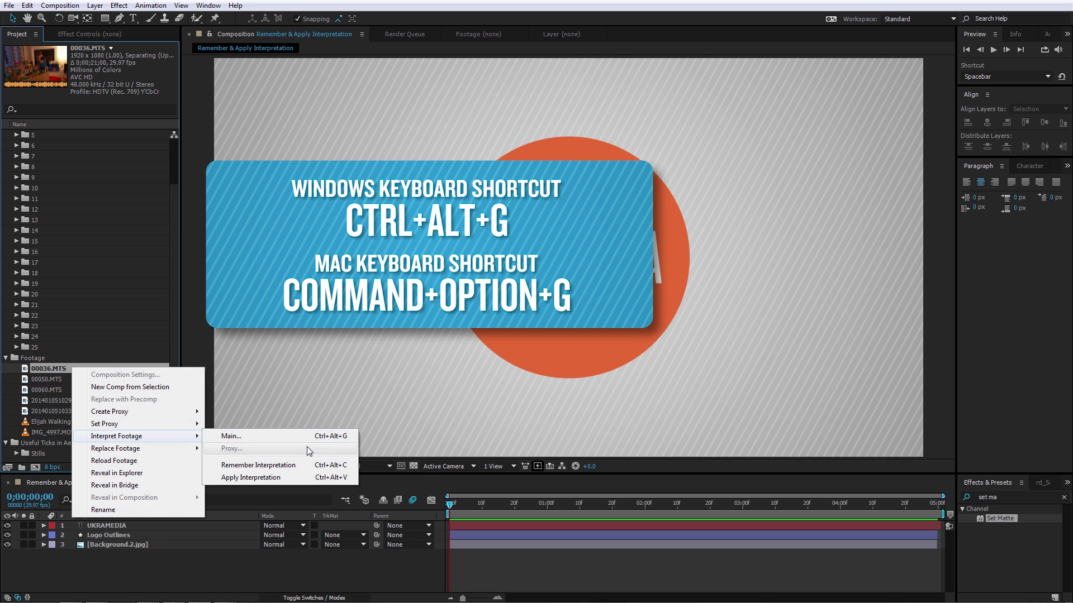
left_click(337, 436)
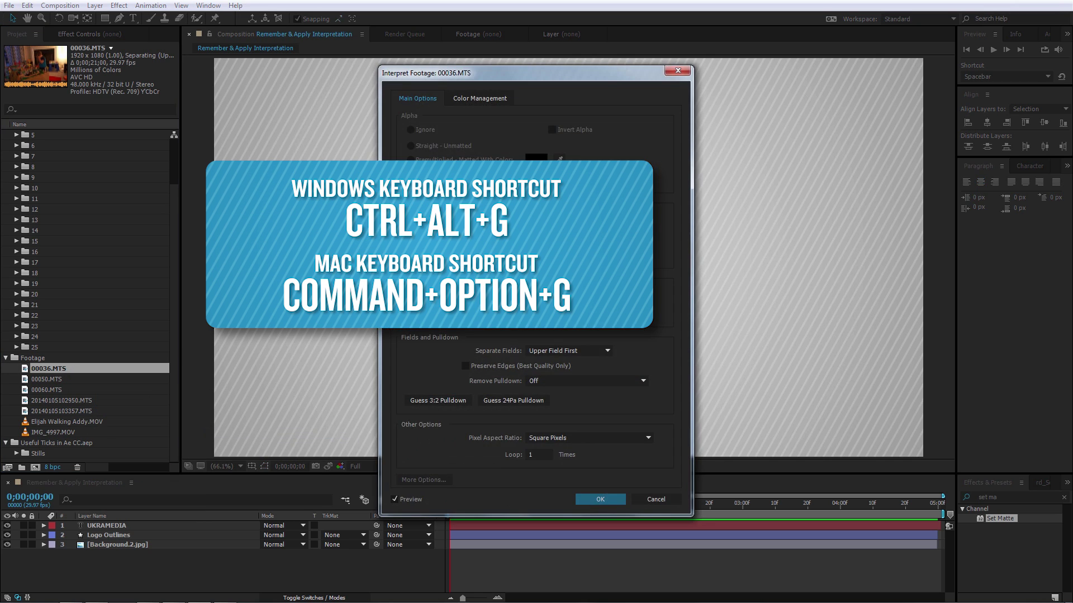
double_click(507, 237)
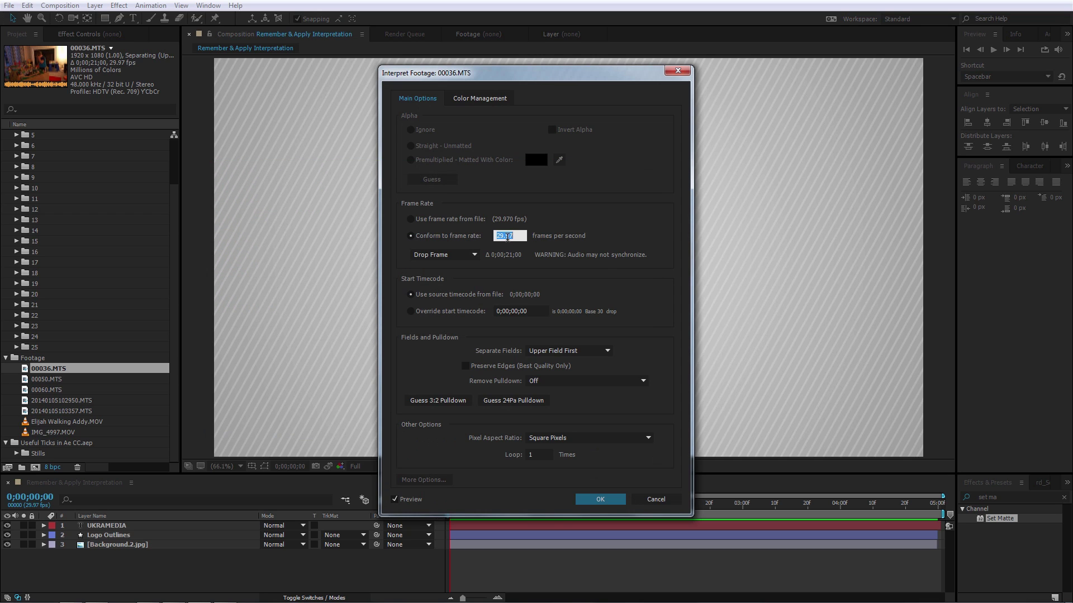
type("324")
key("BackSpace")
key("BackSpace")
key("BackSpace")
type("24")
left_click(600, 501)
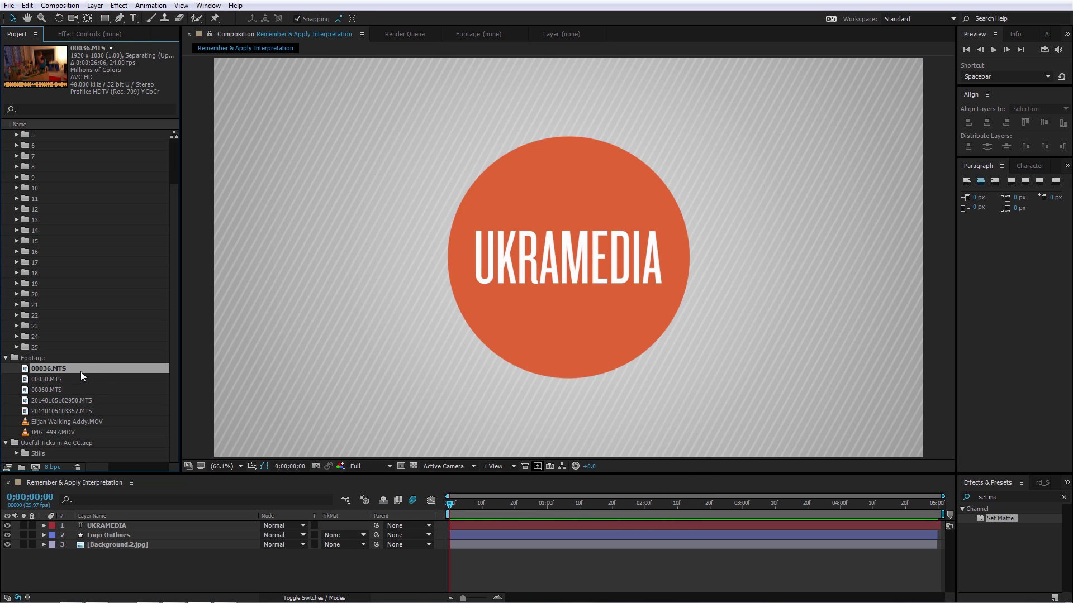
- Remember the interpretation of 00036.MTS, apply it to the clips from 00050.MTS through IMG_4997.MOV, and check their frame rate
right_click(81, 371)
mouse_move(150, 439)
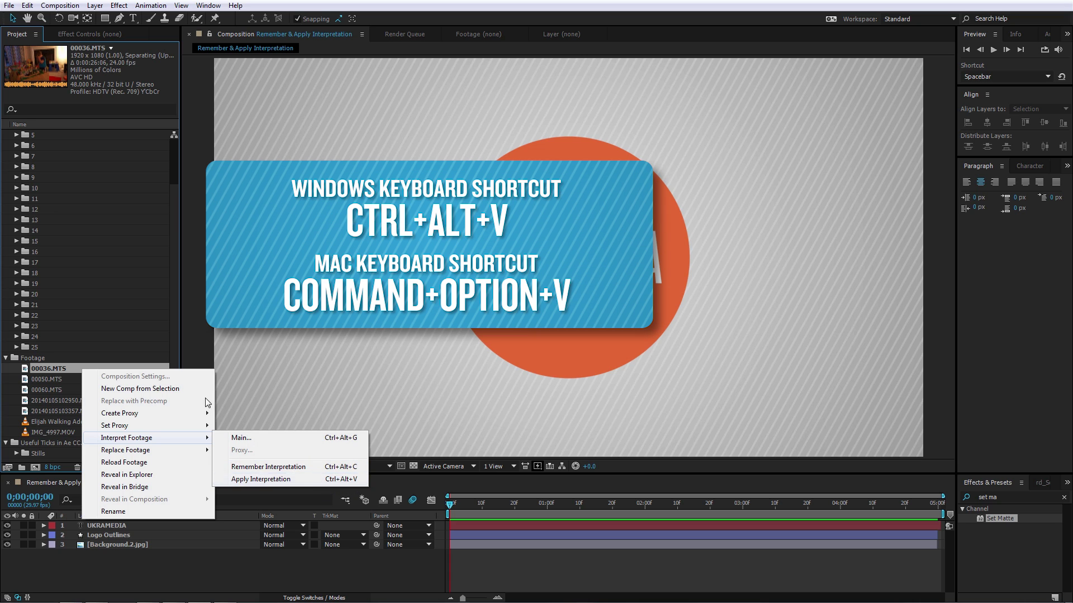
left_click(78, 372)
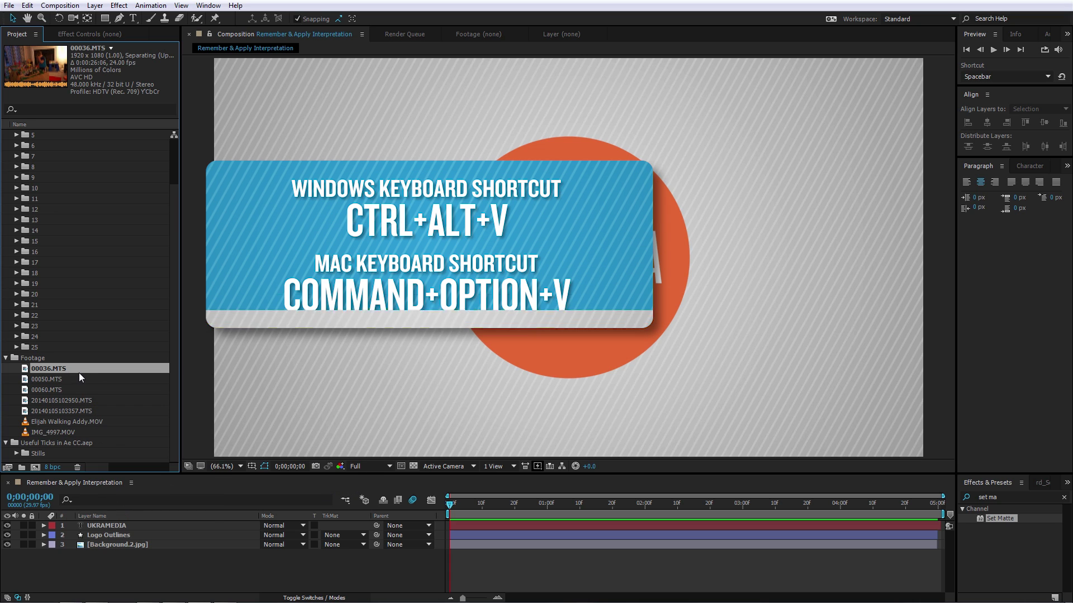
left_click(75, 379)
left_click(74, 431, "shift")
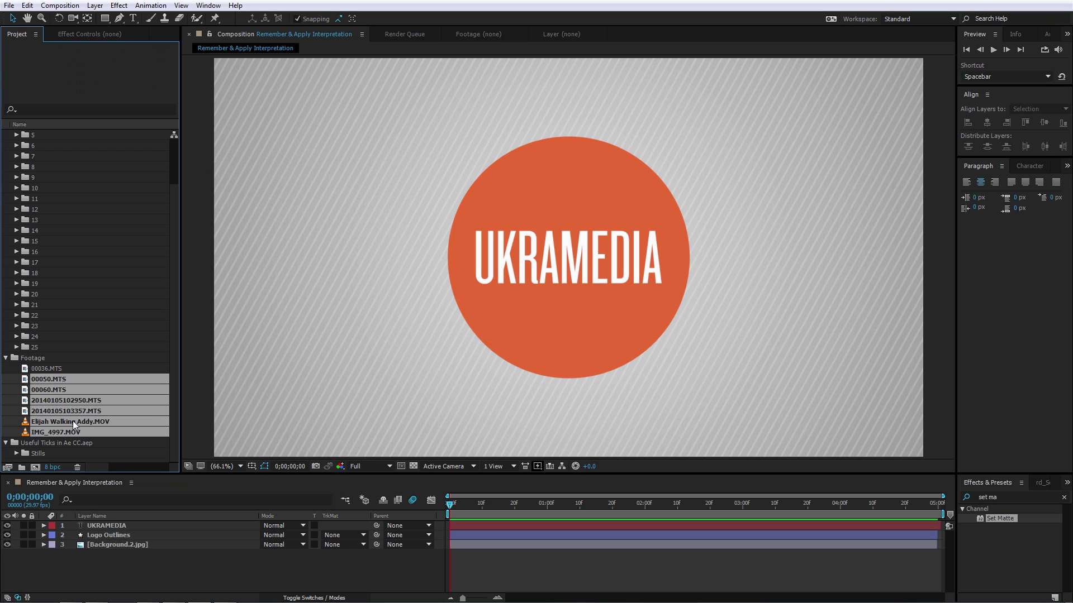
left_click(82, 357)
left_click(71, 380)
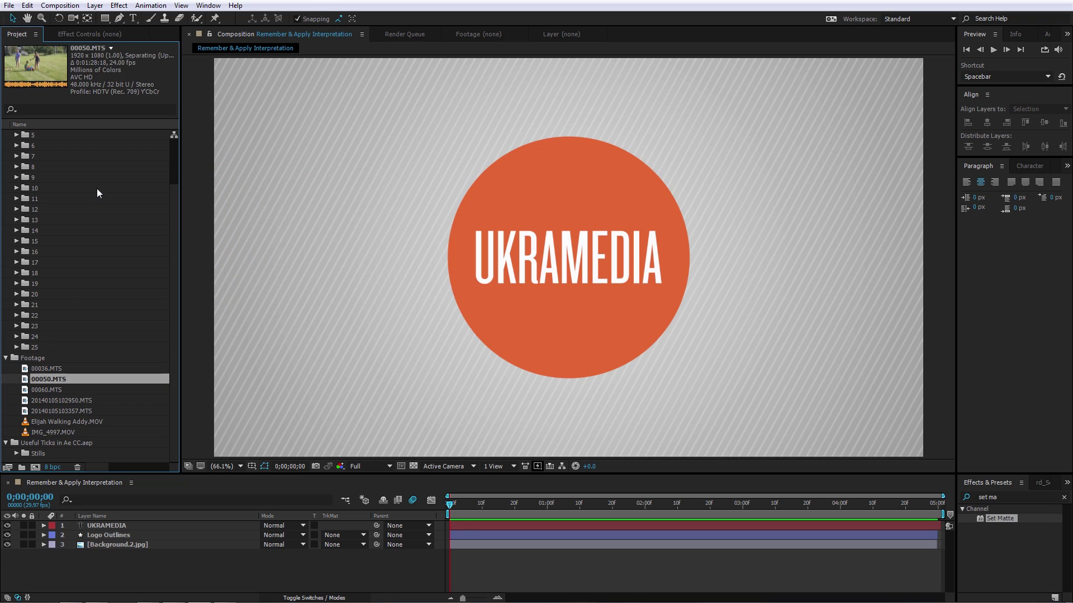
left_click(91, 400)
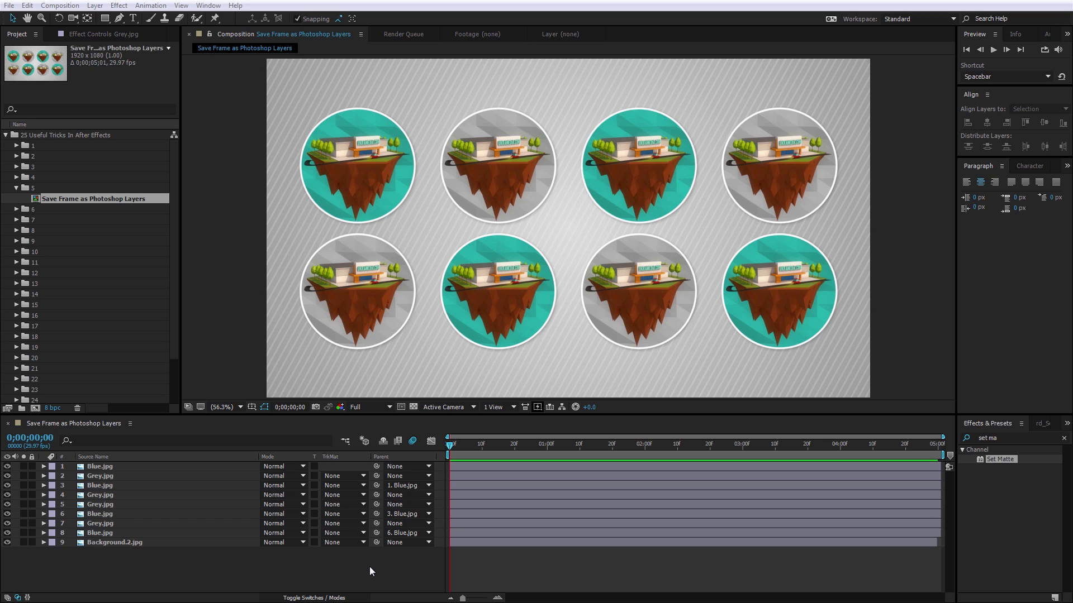
- Save the current composition frame as Photoshop layers in the Renders folder, with the file name Save Frame as Photoshop Layers
left_click(370, 567)
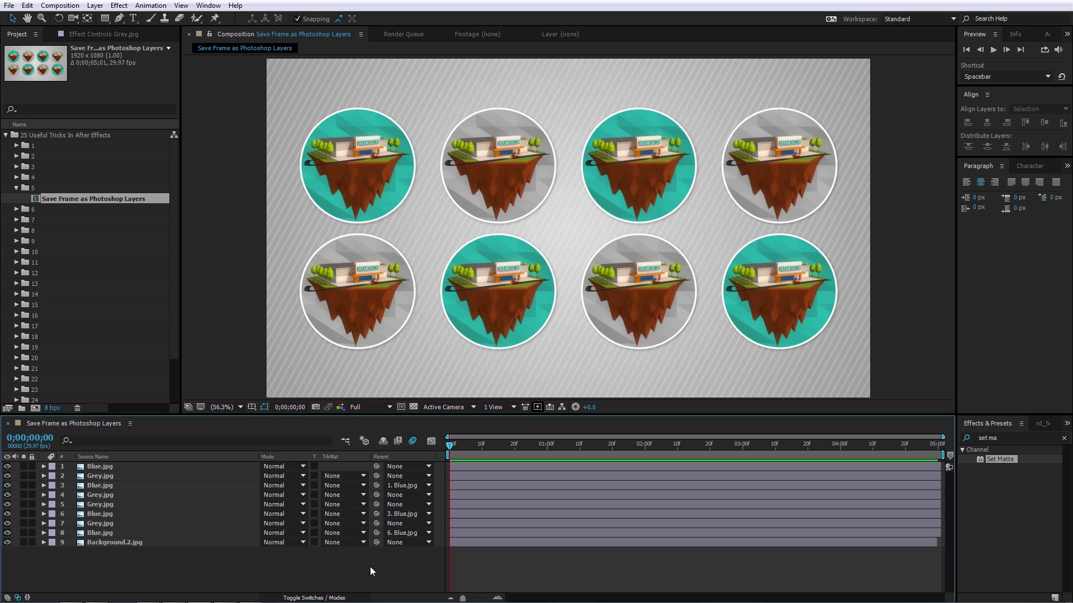
left_click(69, 5)
mouse_move(110, 143)
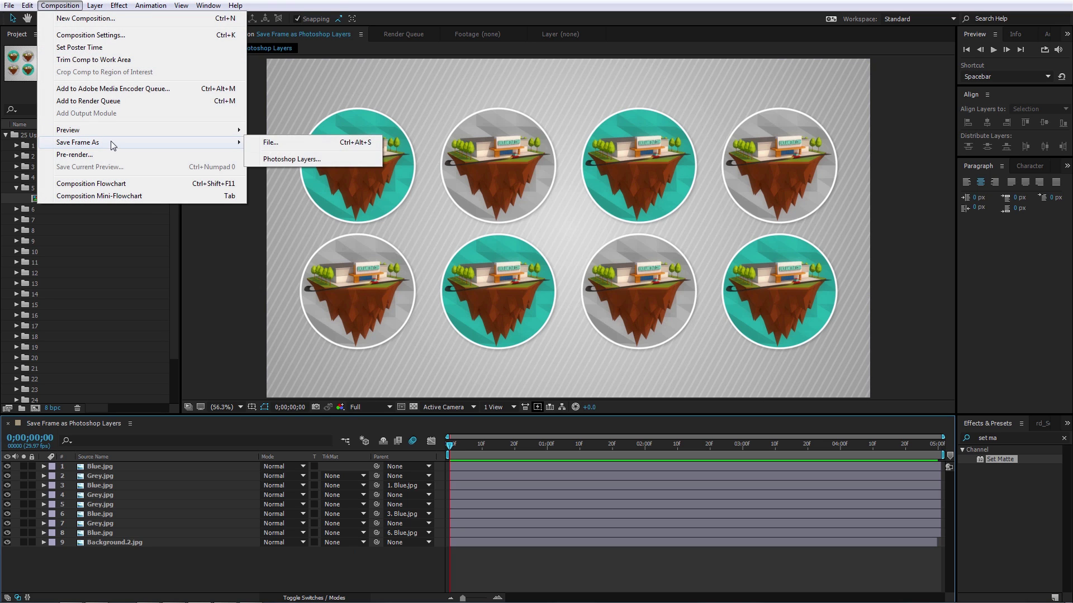
left_click(284, 160)
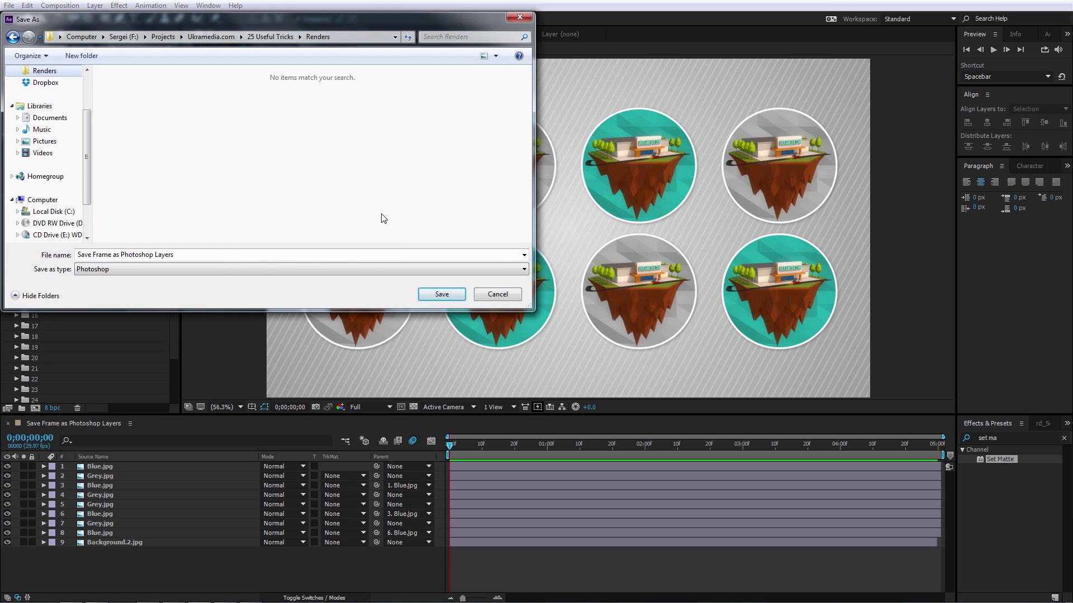
left_click(444, 294)
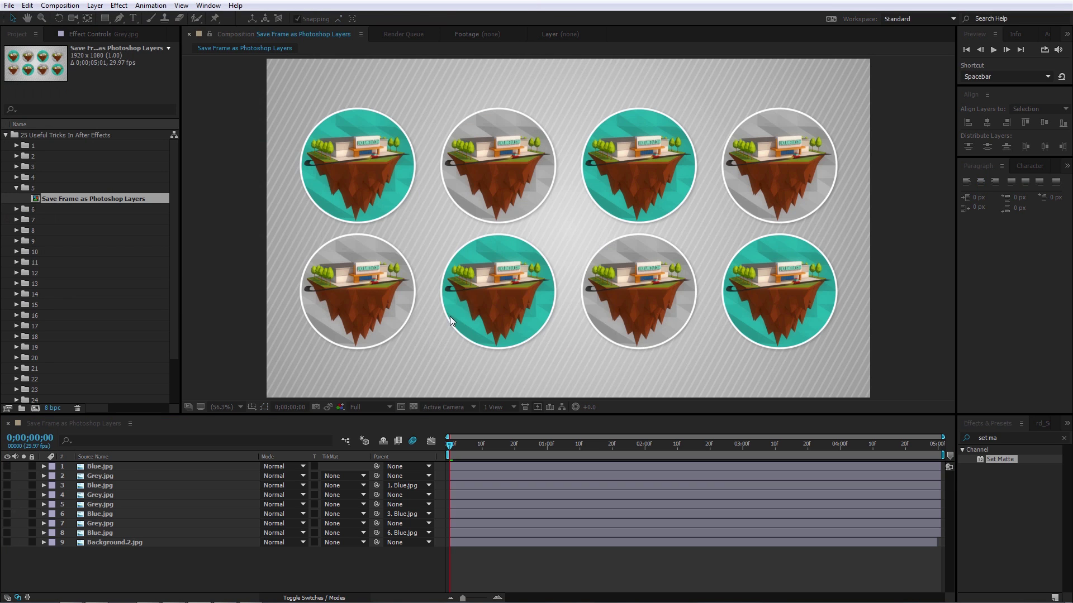
- Switch to the Renders folder in Windows Explorer and open the Save Frame as Photoshop Layers file in Photoshop
key("alt+Tab")
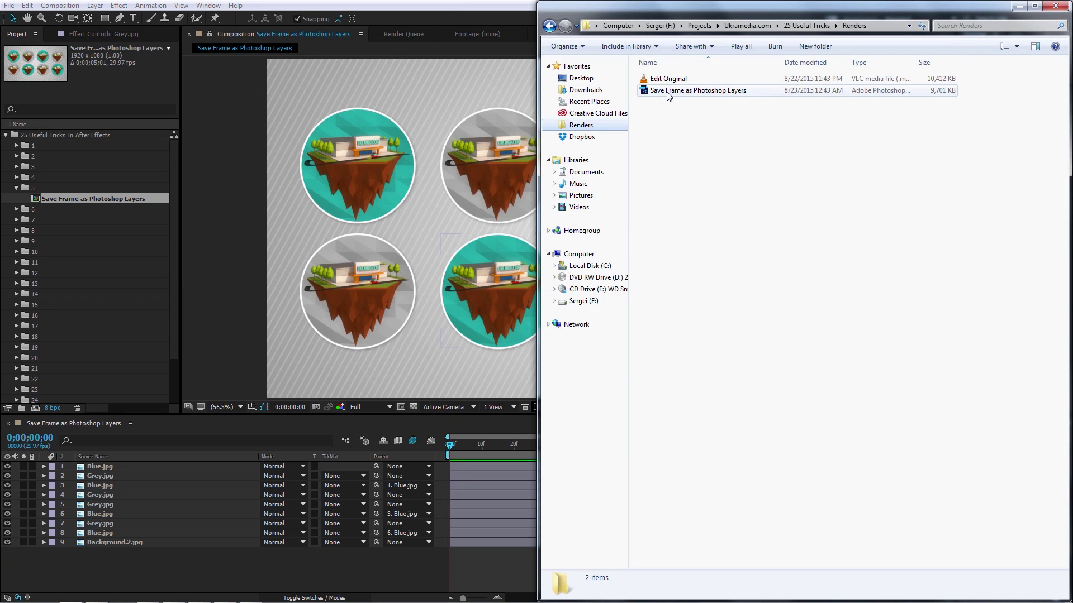
left_click(685, 92)
double_click(684, 93)
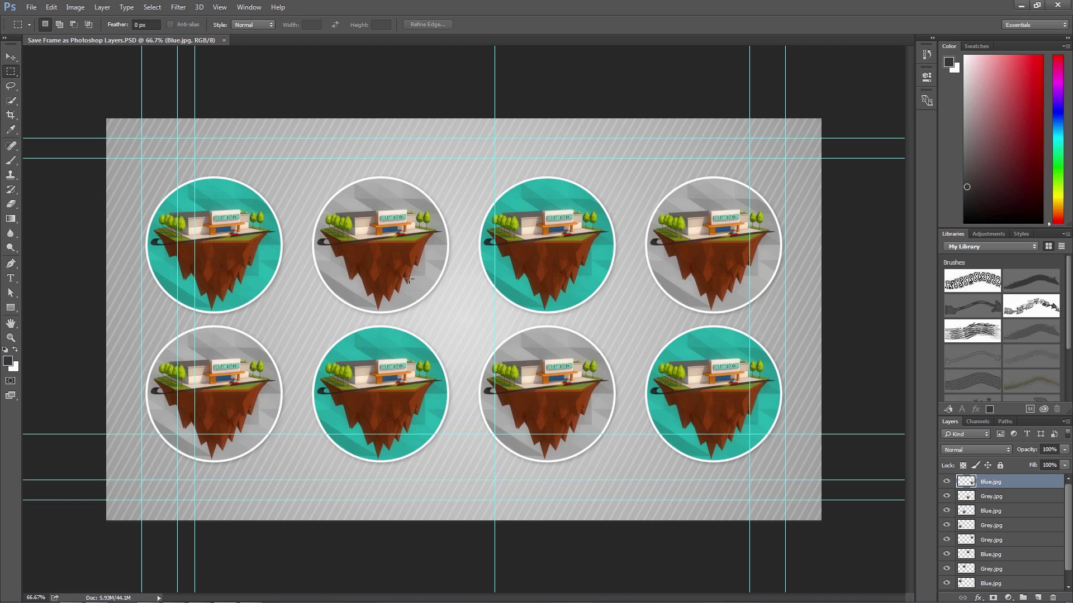
- Shift the second, third and fourth circles of the upper row with the Move tool to test that they are separate layers
key("v")
left_click_drag(391, 248, 391, 206)
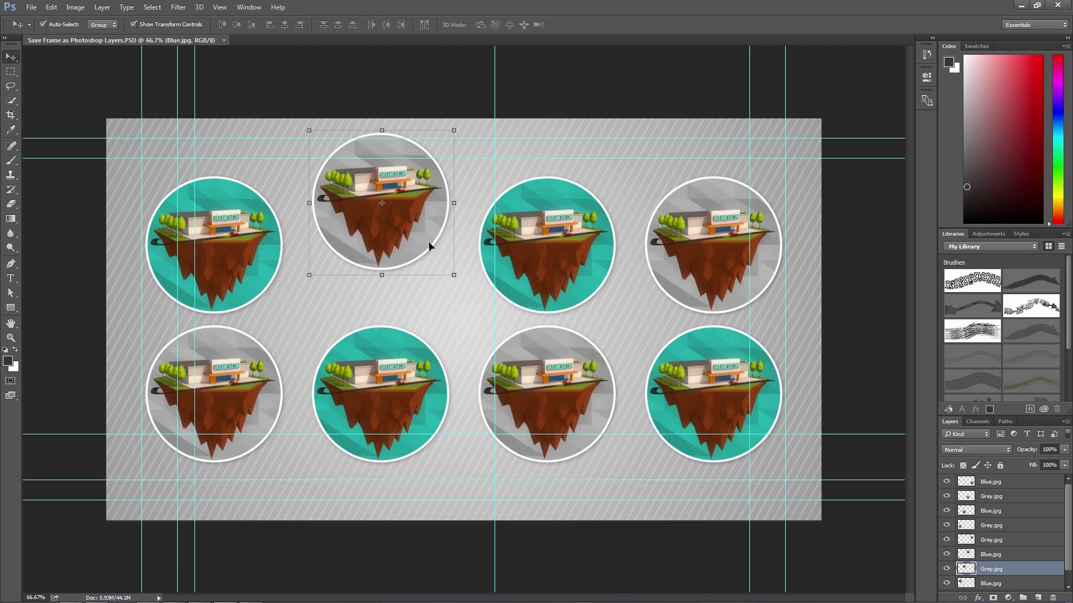
left_click_drag(558, 267, 607, 234)
key("ctrl+t")
left_click_drag(730, 273, 734, 264)
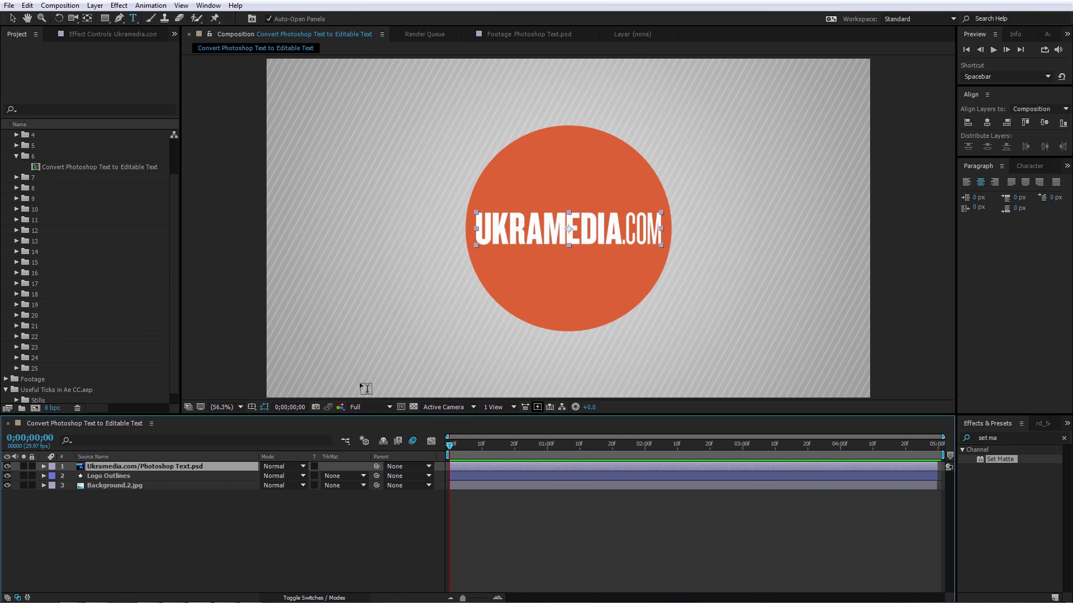
- View the Ukramedia.com Photoshop text layer on its own and return to the Convert Photoshop Text to Editable Text composition
key("v")
double_click(595, 234)
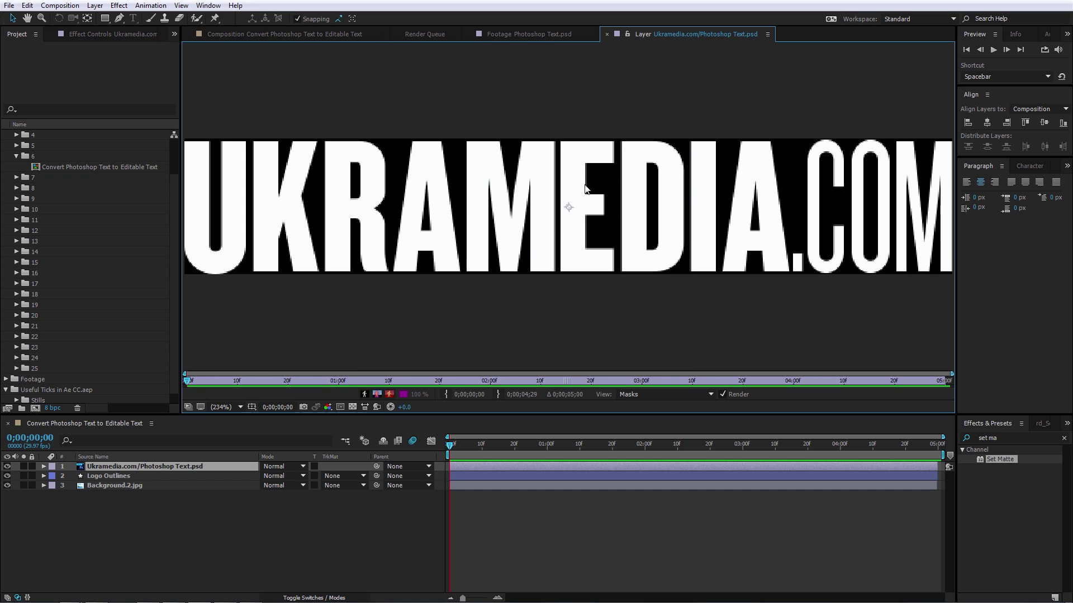
left_click(331, 35)
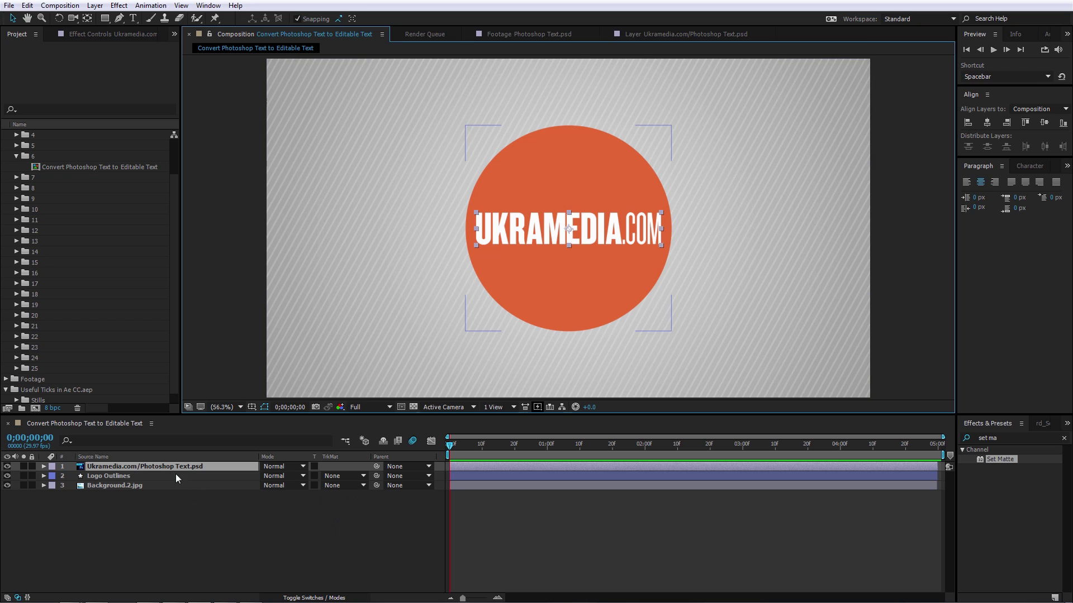
- Convert the Ukramedia.com Photoshop layer to editable text and delete the .COM ending from it
right_click(146, 467)
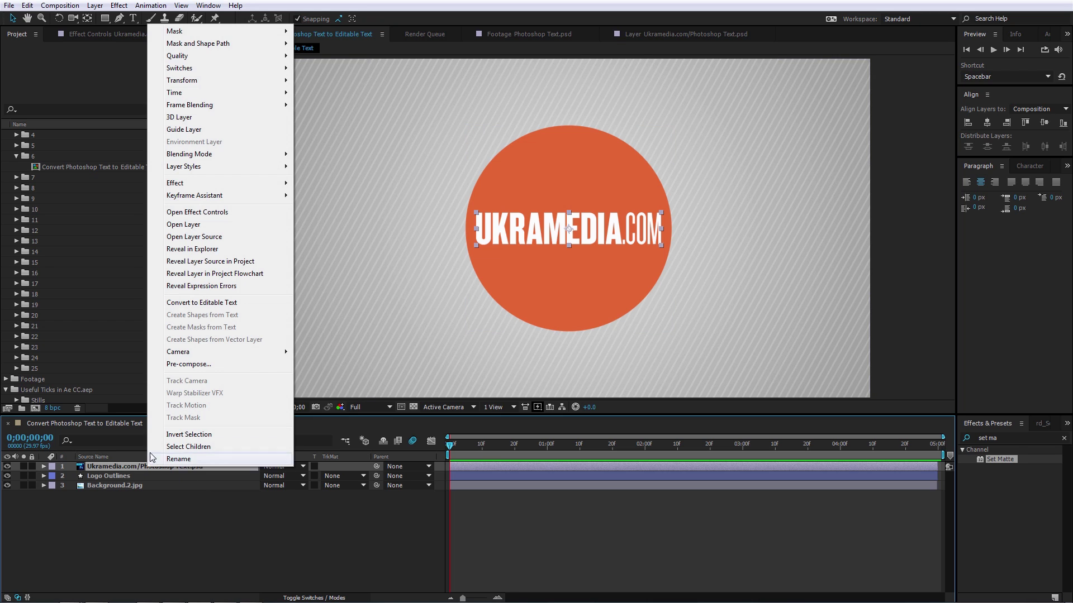
left_click(184, 306)
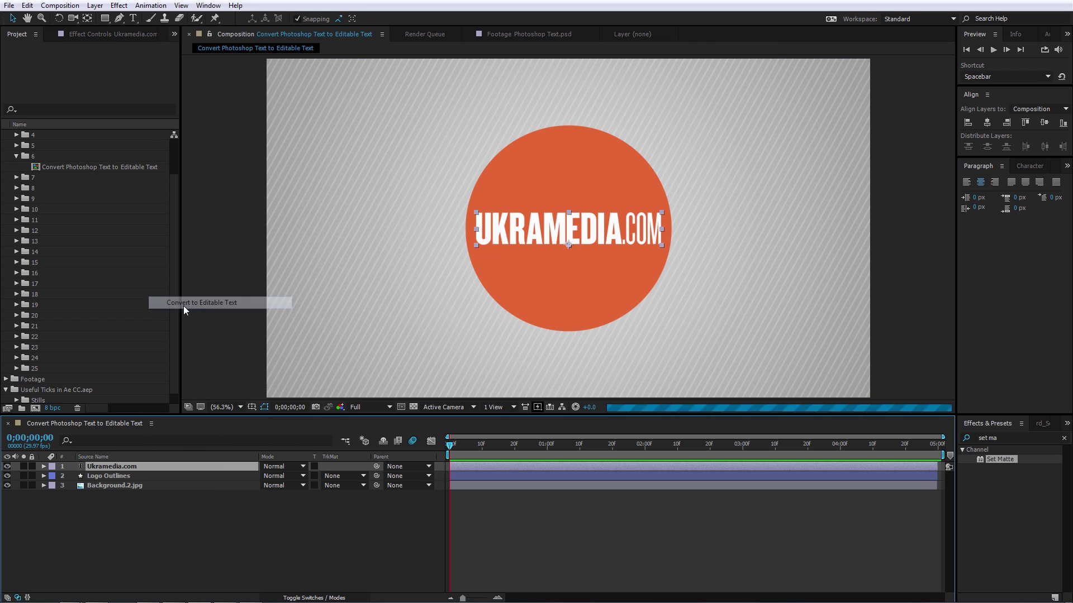
double_click(582, 237)
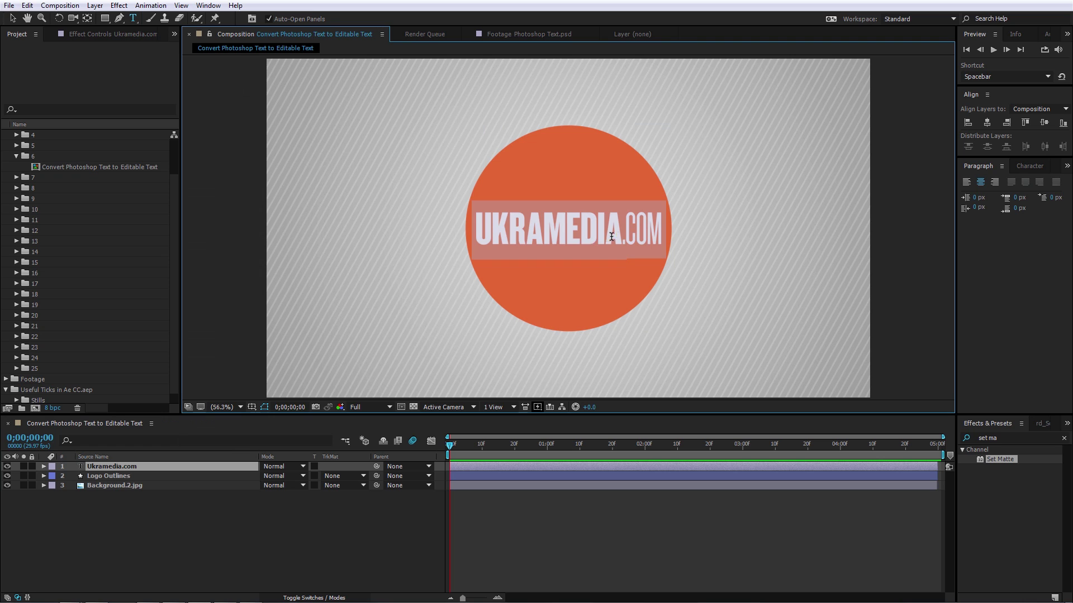
left_click_drag(620, 236, 679, 245)
key("BackSpace")
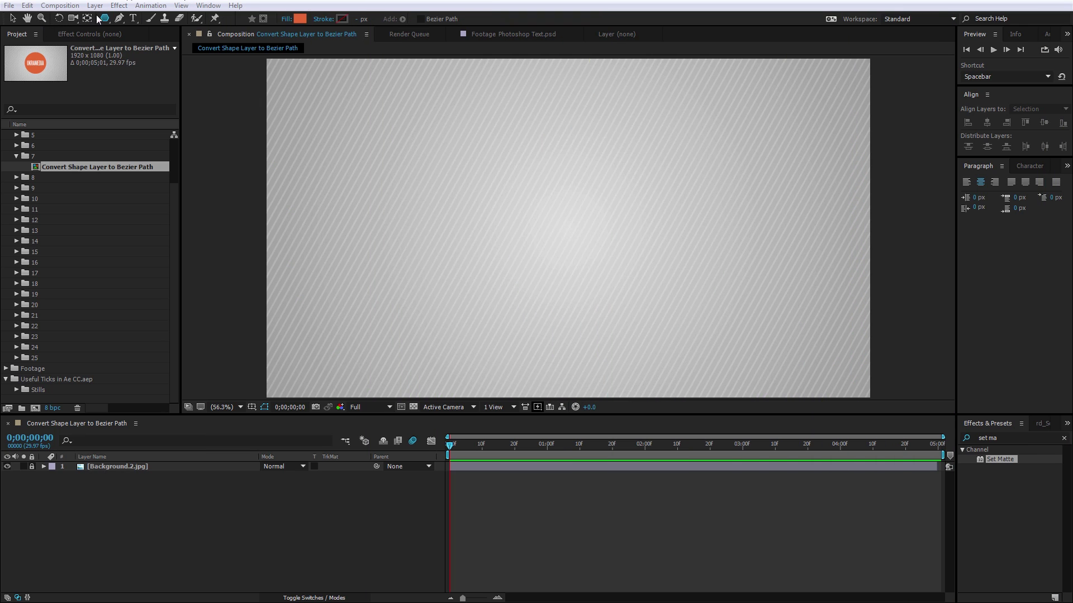
- Draw an orange polygon with an outer radius of about 330 from the composition's center and set its Points to 10
left_click_drag(104, 18, 139, 55)
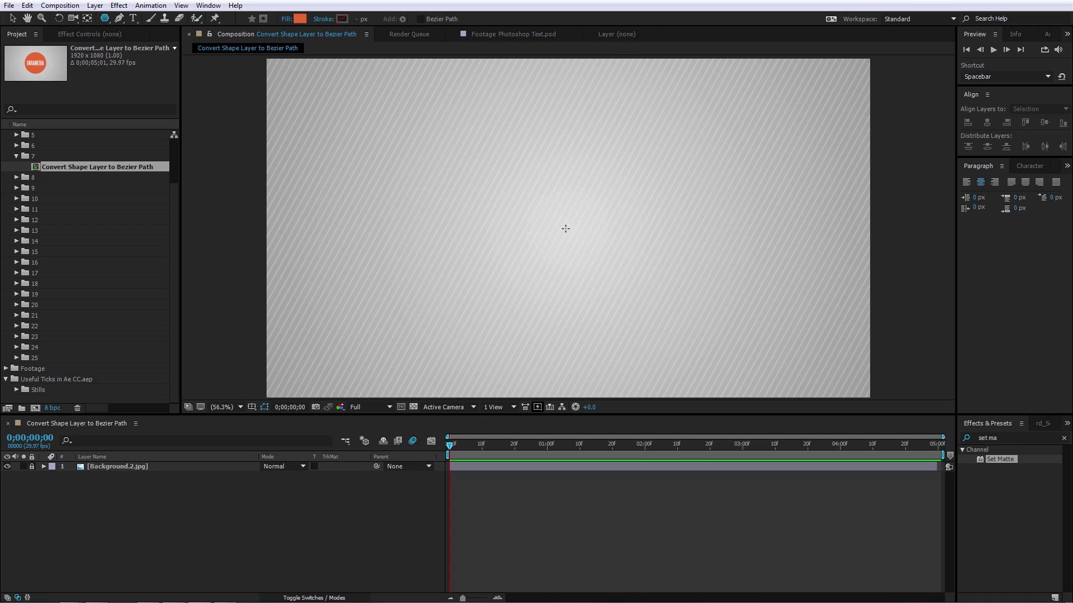
left_click_drag(565, 230, 622, 313)
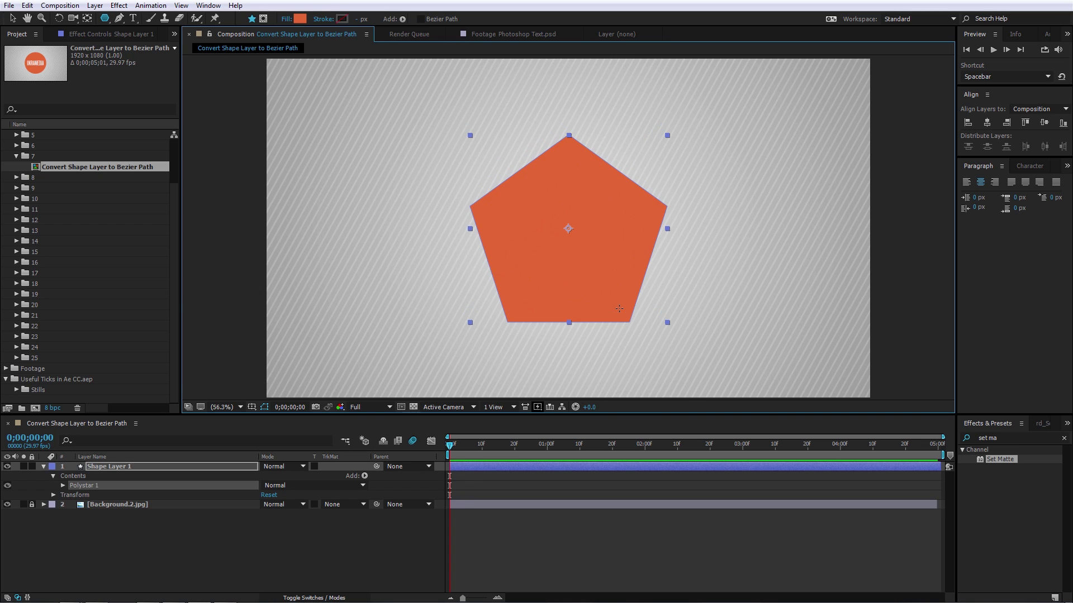
left_click(62, 486)
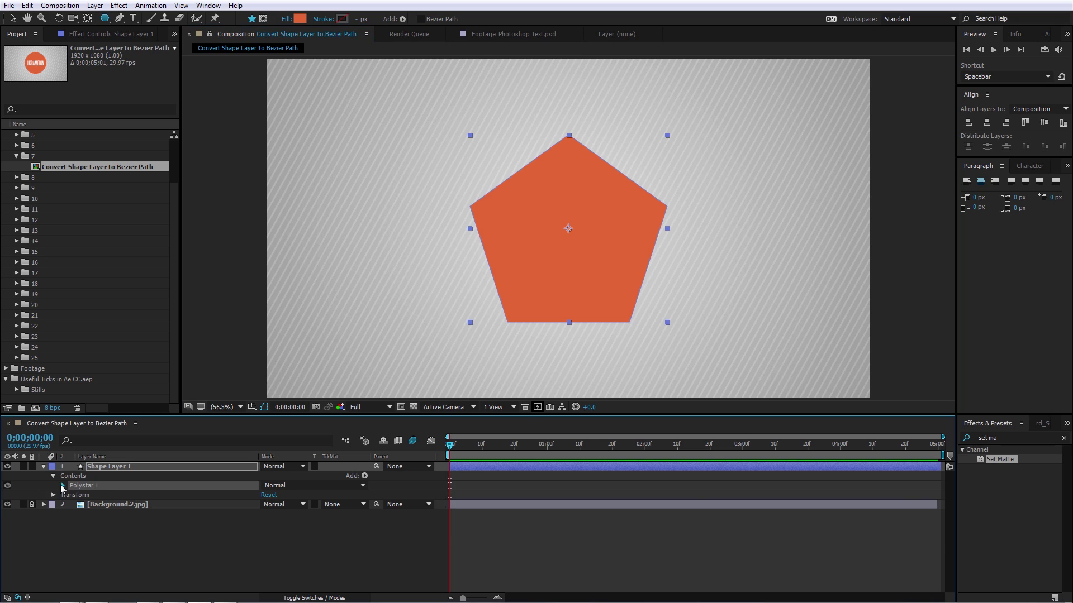
left_click(73, 495)
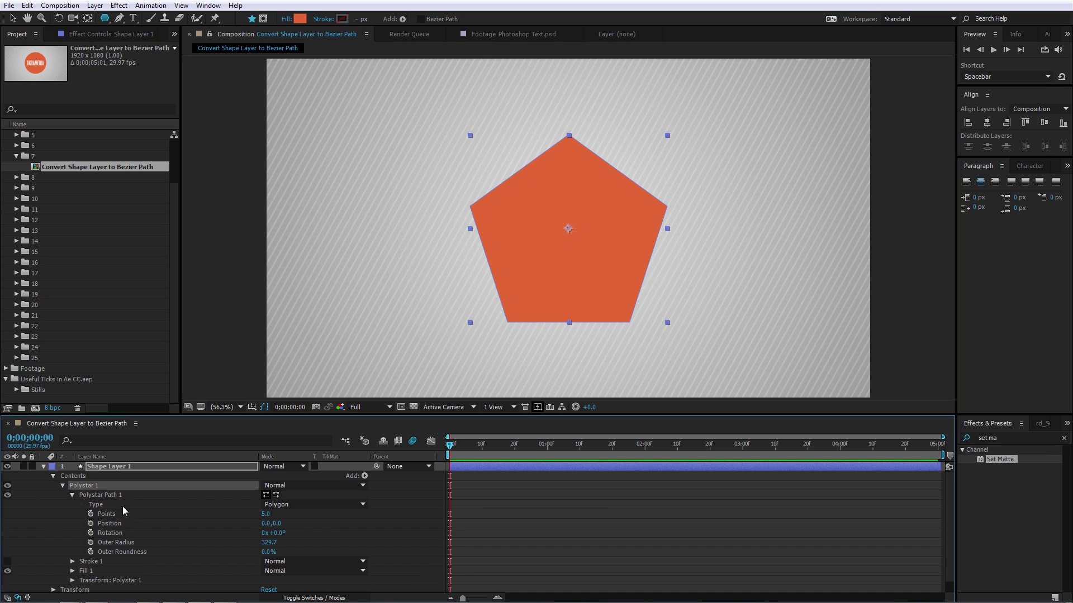
left_click_drag(266, 514, 291, 514)
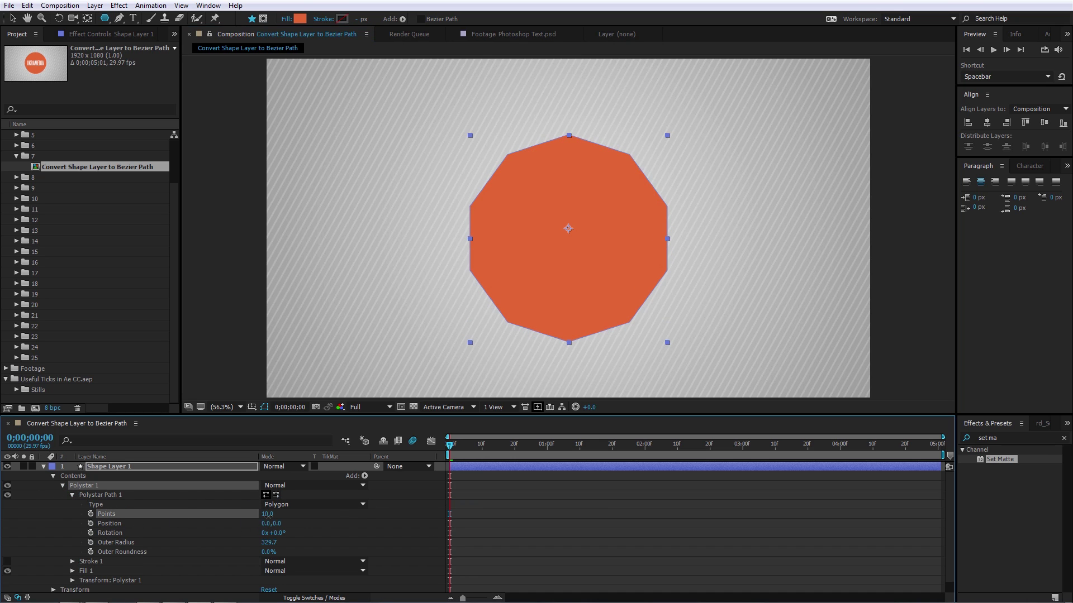
- Try selecting a corner of the polygon, and convert Polystar Path 1 to a Bezier path
key("v")
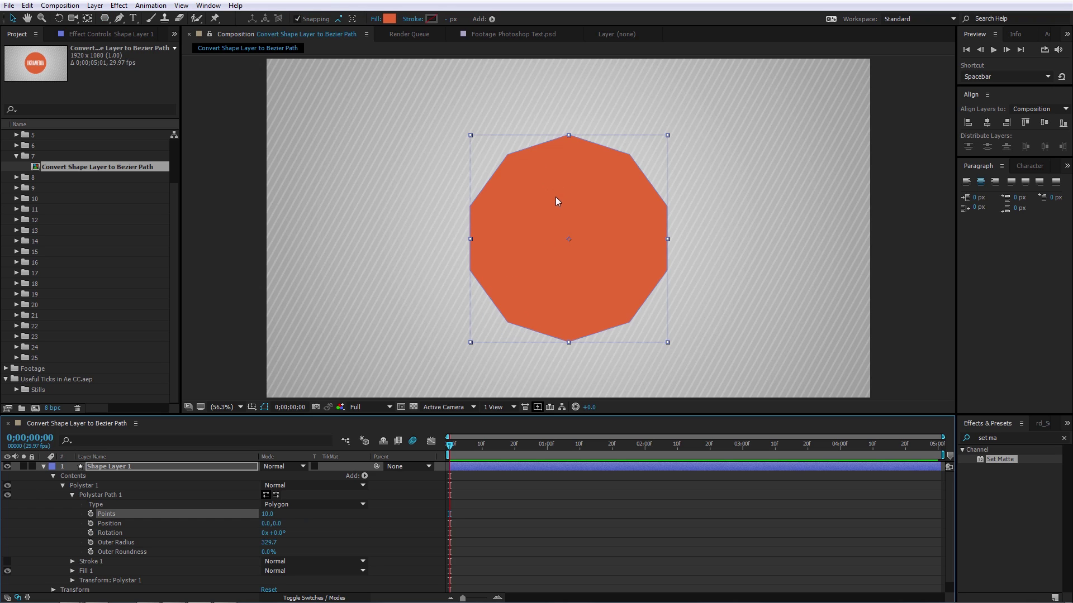
left_click(506, 162)
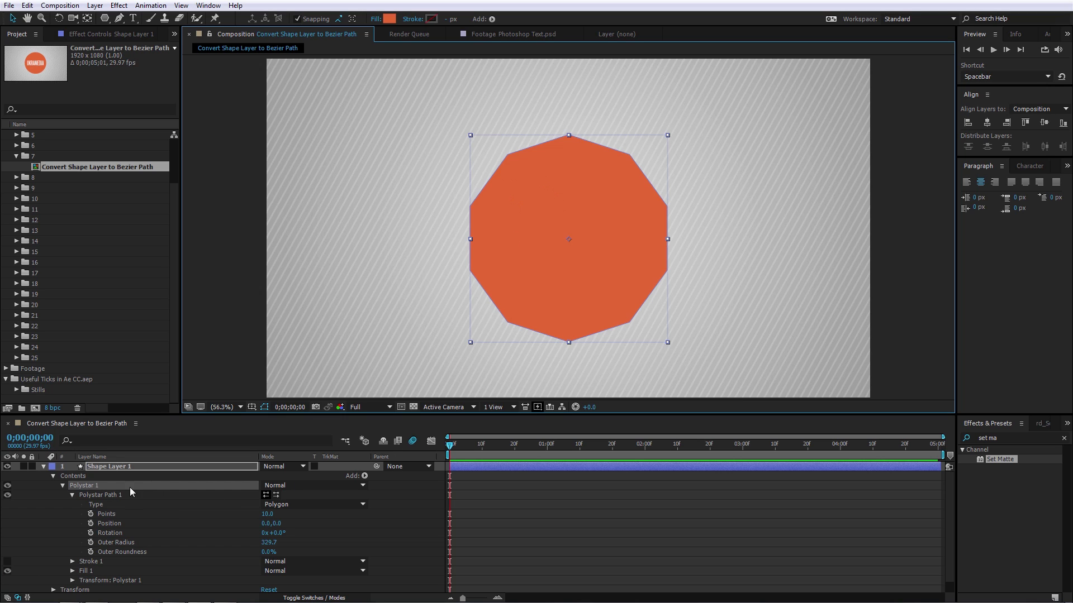
right_click(107, 499)
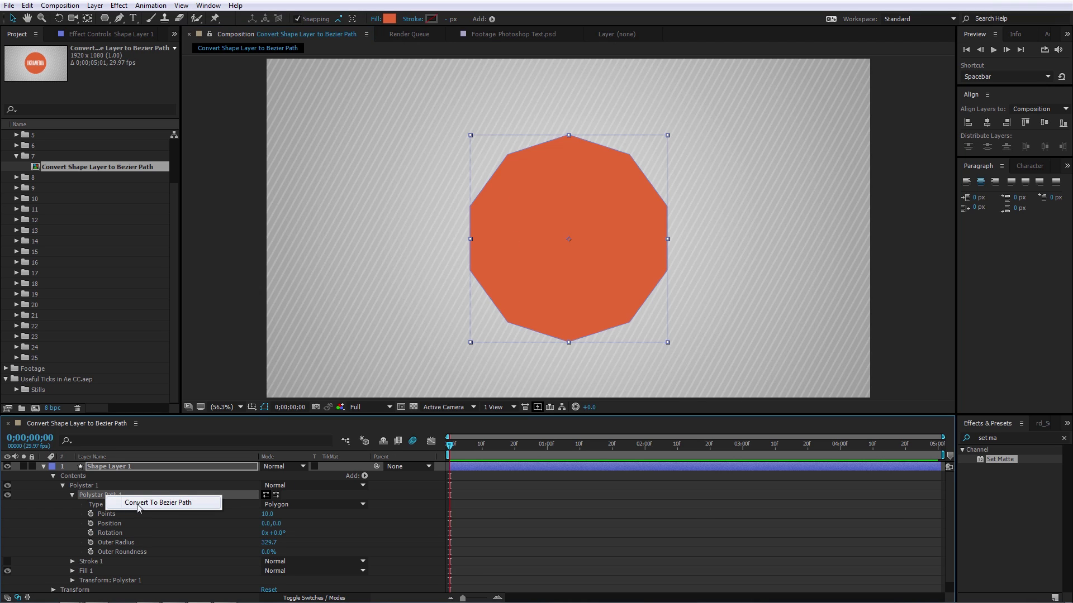
left_click(180, 507)
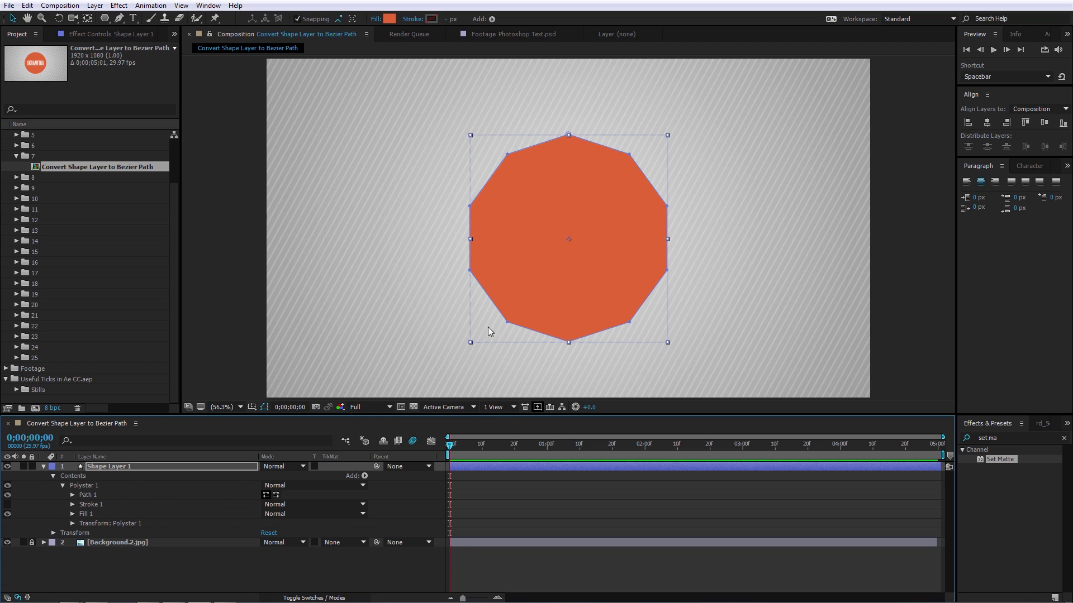
- Select the converted Path 1 and reshape it with the Pen tool by moving its lower vertices outward
left_click(72, 495)
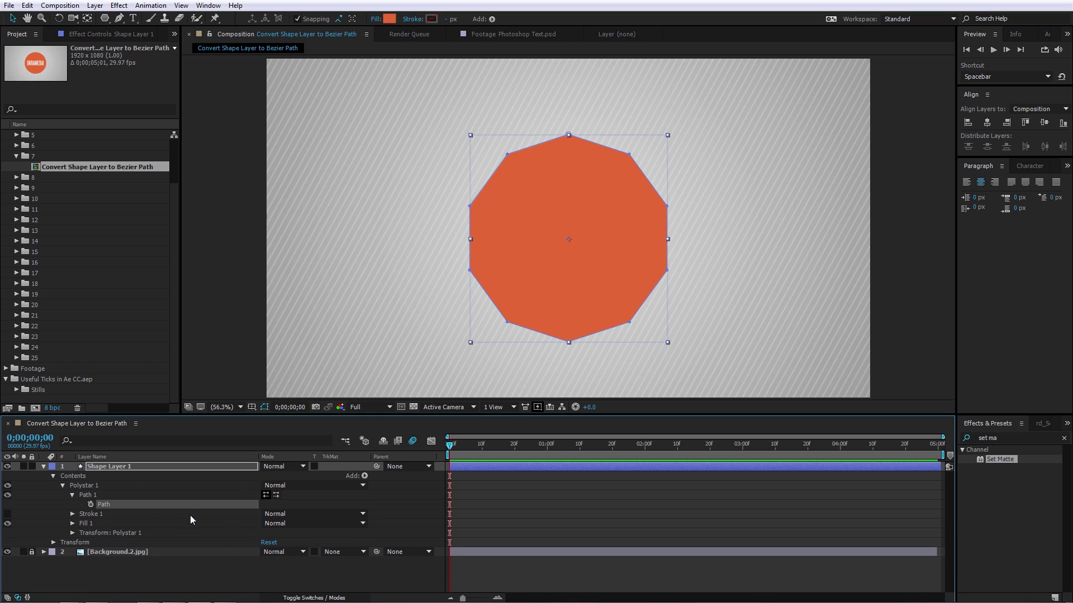
left_click(186, 495)
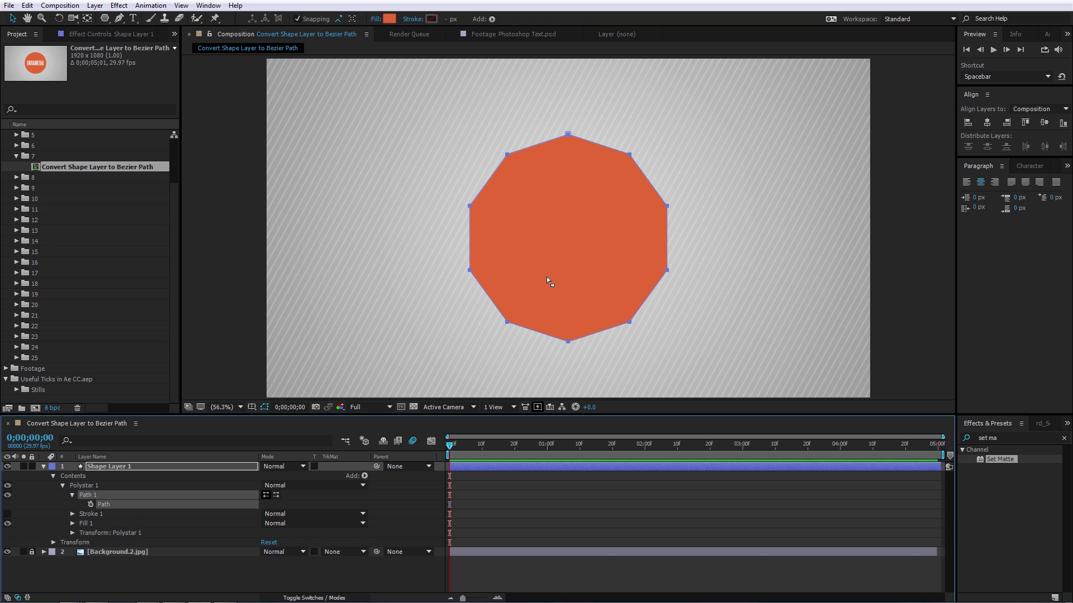
key("g")
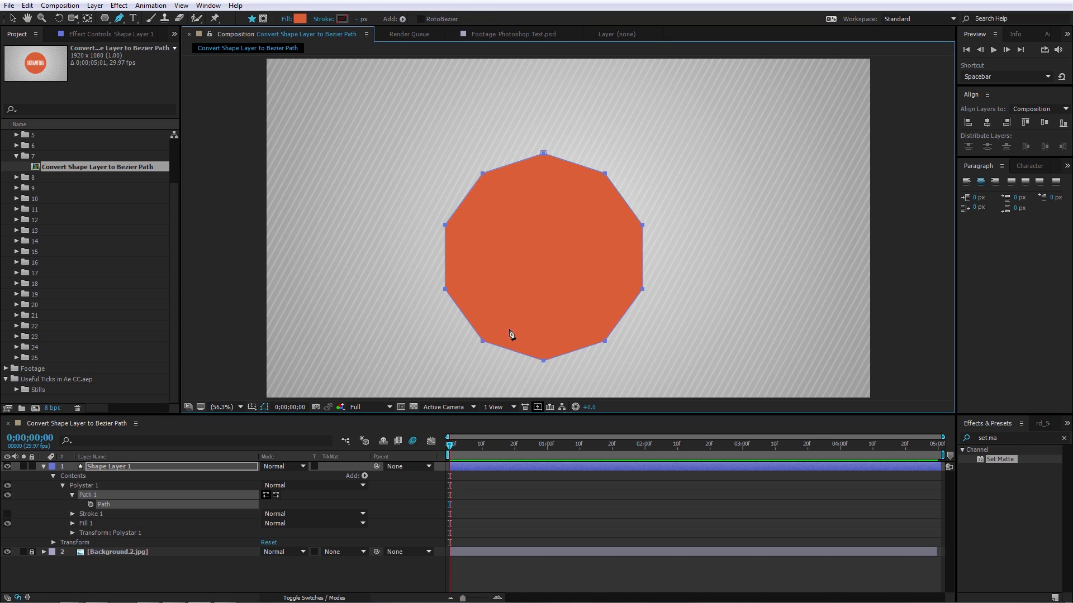
left_click_drag(507, 322, 467, 331)
left_click_drag(568, 342, 575, 371)
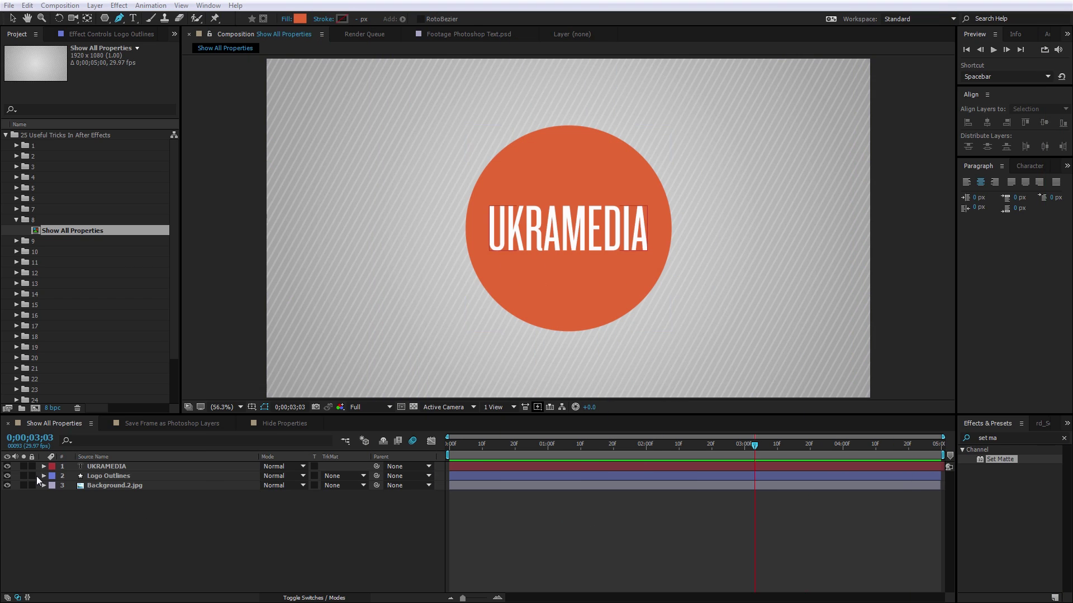
- Expand the Logo Outlines layer level by level through Contents, Group 2 and Path 1, and look into Fill 1
left_click(45, 474)
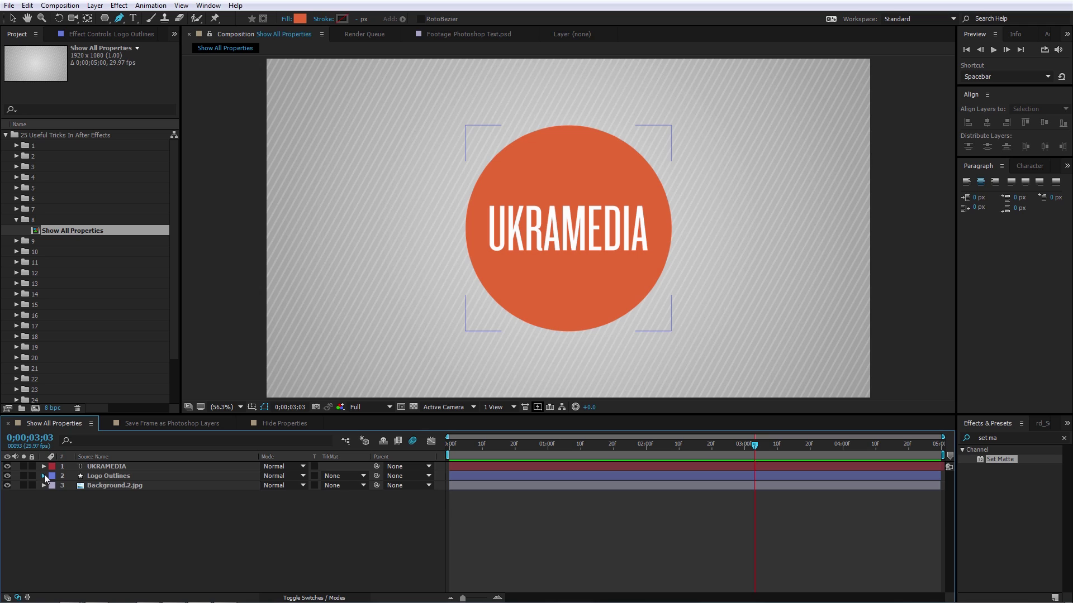
left_click(45, 474)
left_click(53, 485)
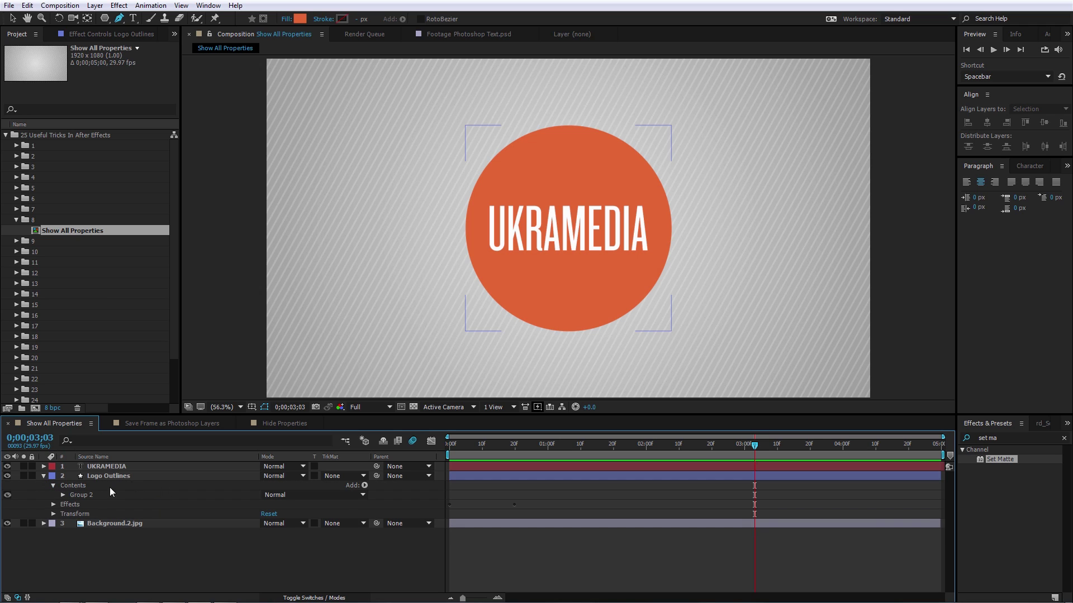
left_click(63, 495)
left_click(71, 505)
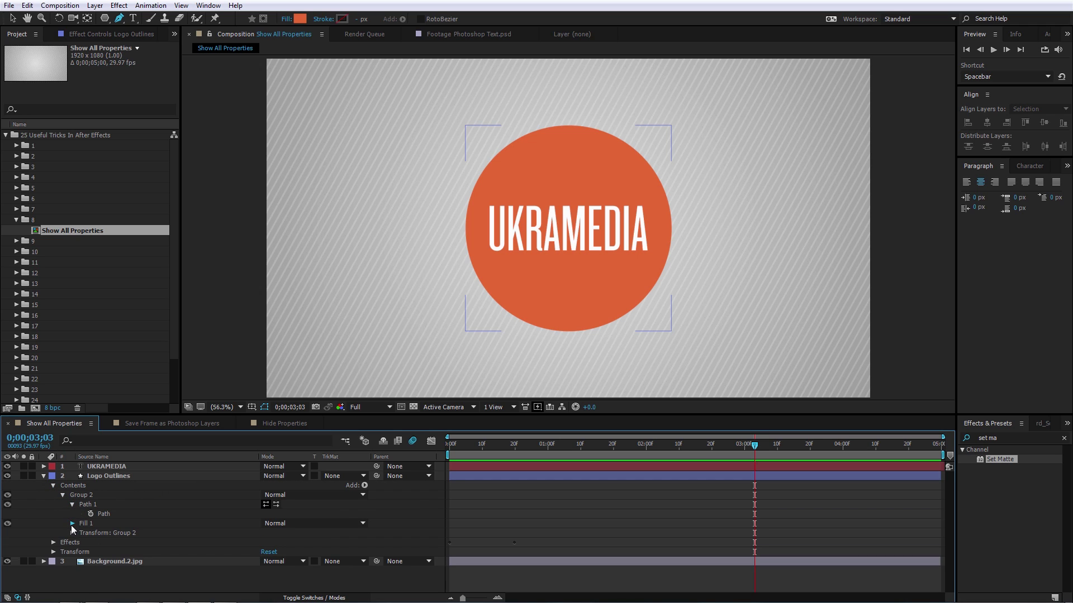
left_click(72, 523)
left_click(72, 523)
- Collapse Path 1, Group 2, Contents and the Logo Outlines layer one after another
left_click(73, 505)
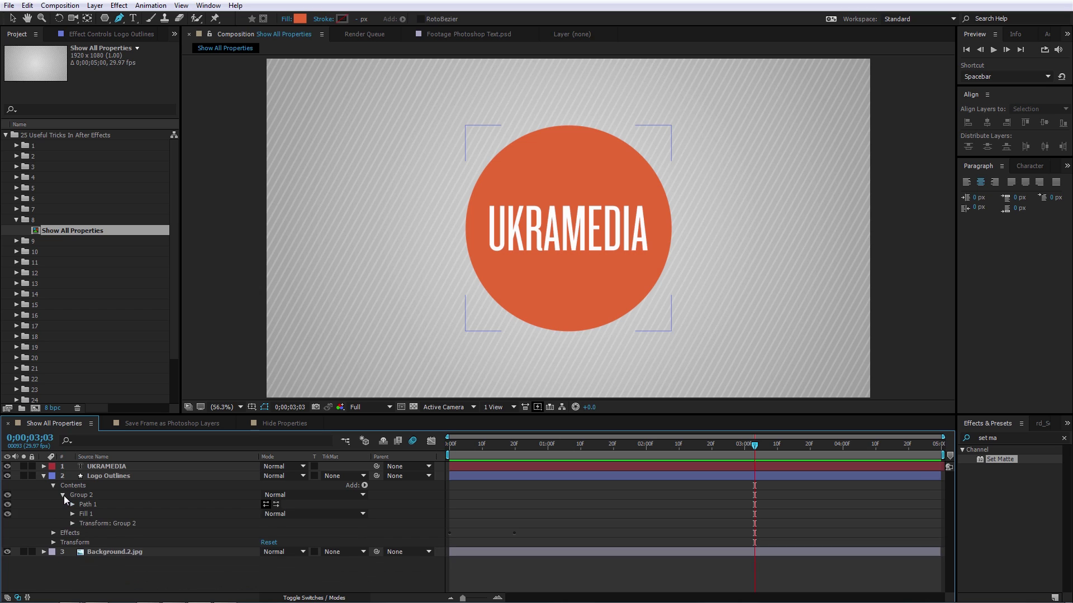
left_click(63, 495)
left_click(53, 485)
left_click(43, 476)
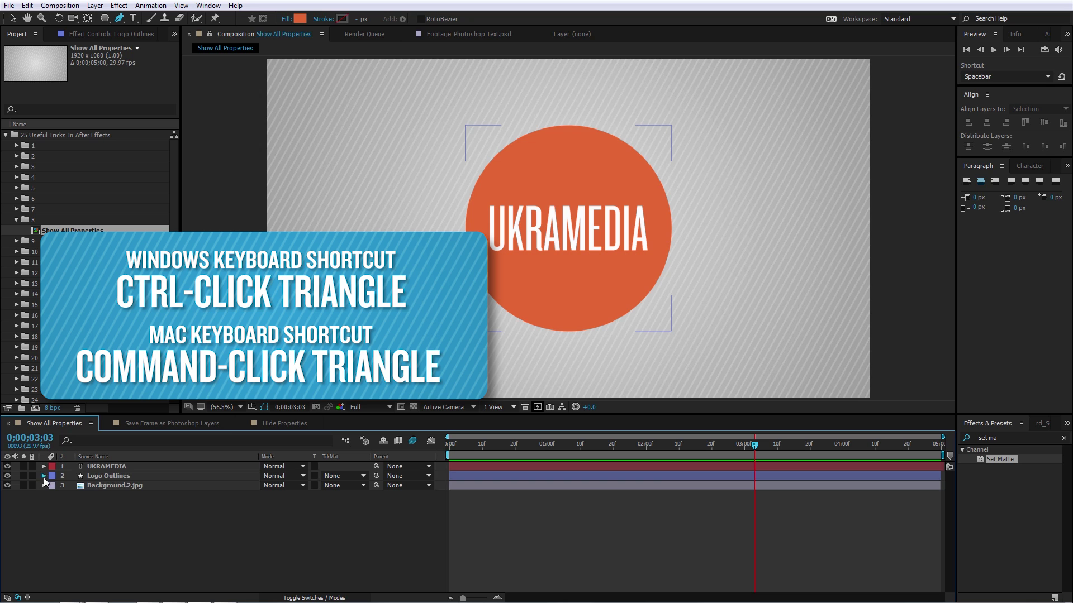
- Expand every nested property of the Logo Outlines layer at once and review the complete listing
left_click(44, 476, "ctrl")
scroll(116, 509, "down", 5)
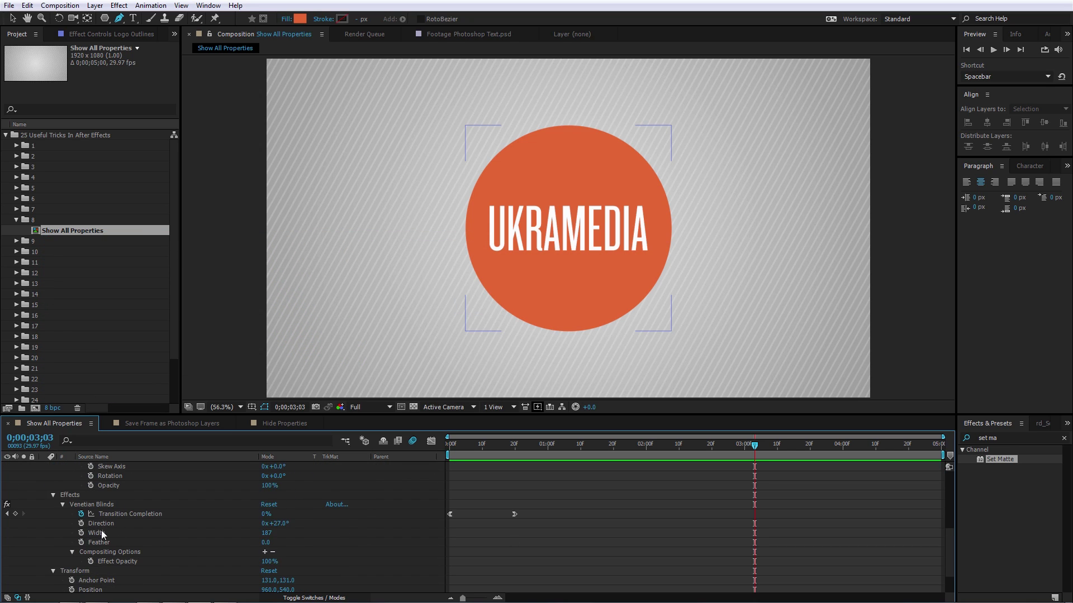
scroll(103, 529, "up", 5)
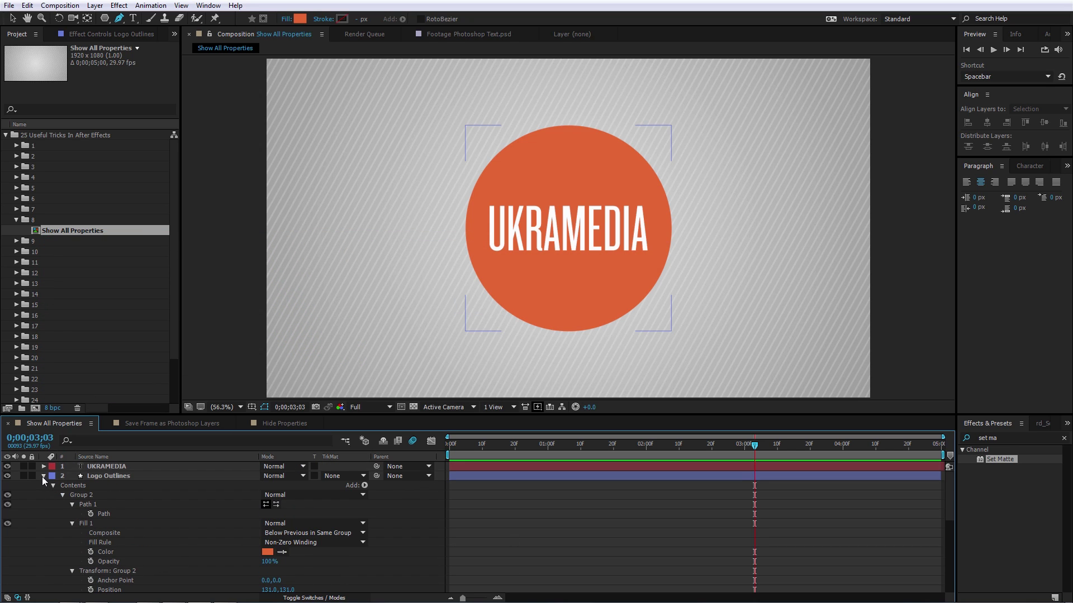
- Collapse all nested properties of Logo Outlines together and reopen only the layer's top-level groups
left_click(44, 476, "ctrl")
left_click(44, 477)
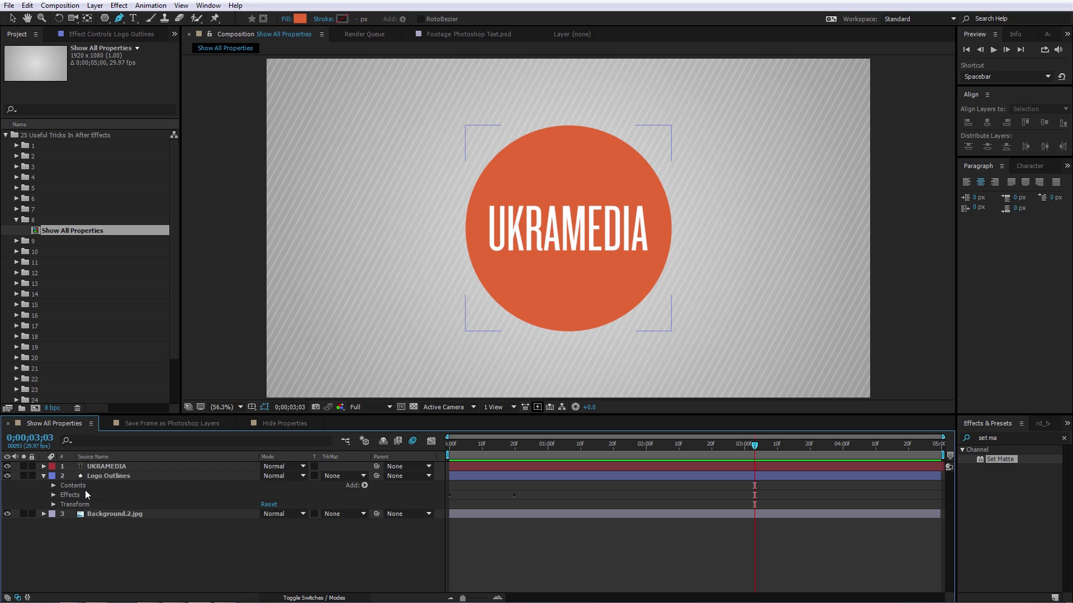
- Expand every property nested under Contents of the Logo Outlines layer and review the listing
left_click(54, 485, "ctrl")
scroll(131, 535, "down", 5)
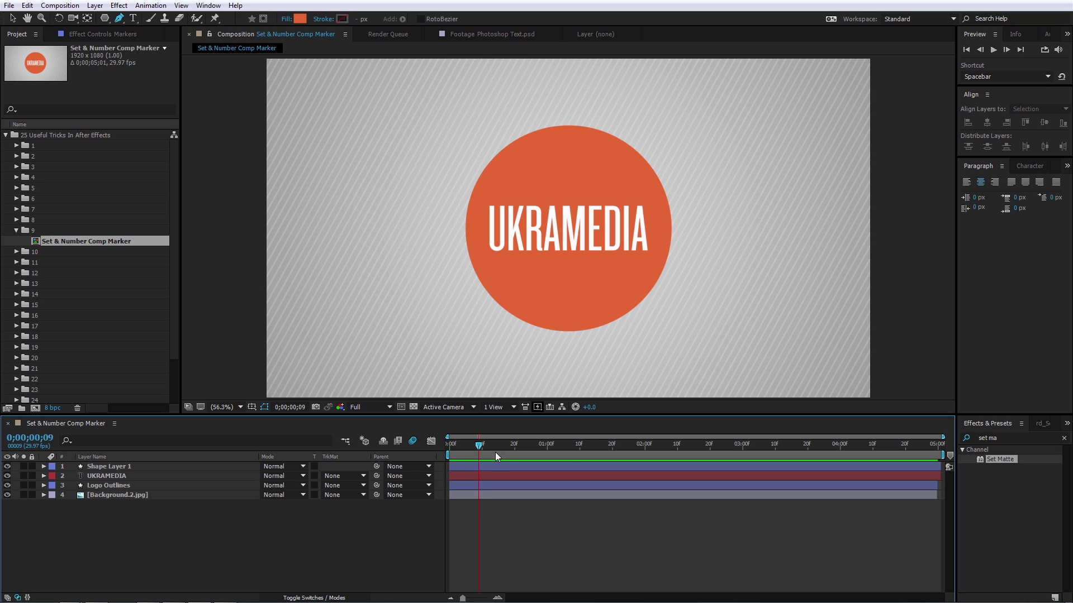
- Add a composition marker at 0;00;00;09 and several more at different points during playback
key("KP_Multiply")
key("space")
key("KP_Multiply")
key("KP_Multiply")
key("space")
- Label the composition marker at 0;00;00;09 with the comment 1
right_click(479, 457)
left_click(479, 460)
type("1")
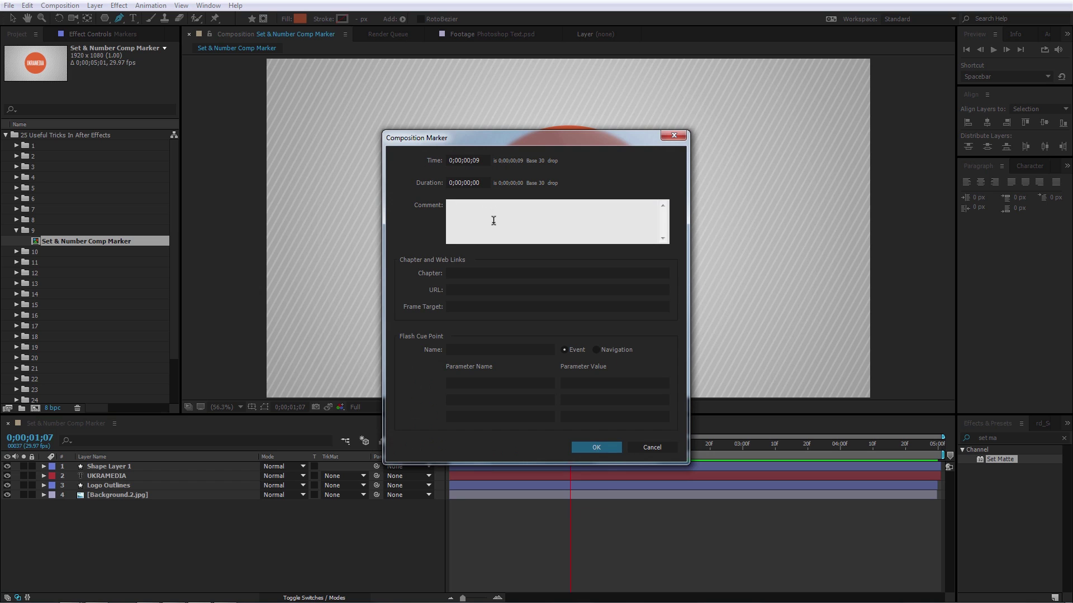
left_click(605, 449)
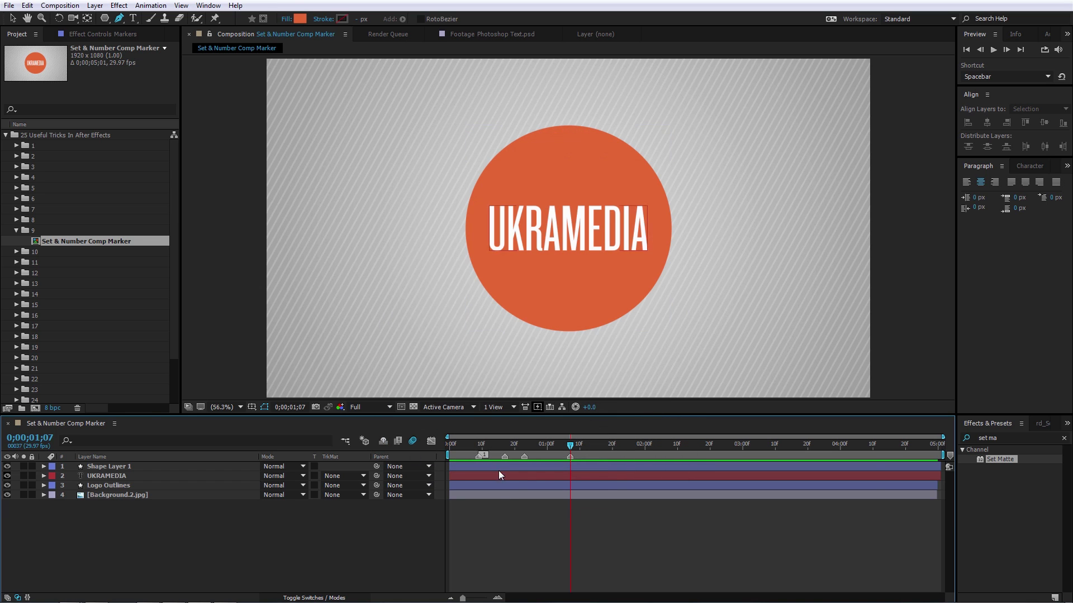
- Place numbered composition markers 1, 2 and 3 at 0;00;01;16, 0;00;01;24 and 0;00;02;01
left_click(579, 445)
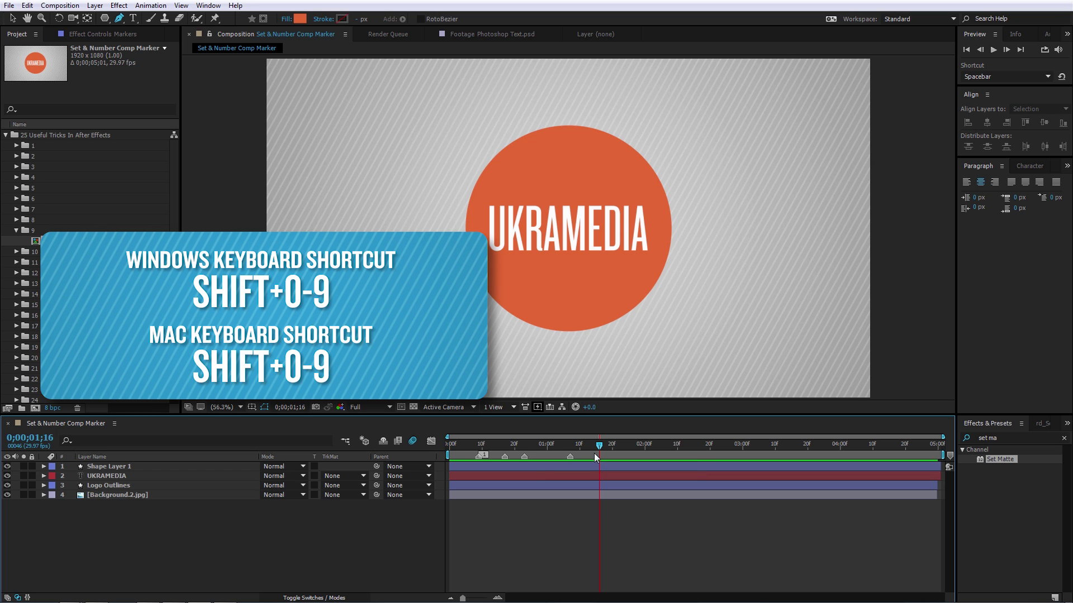
key("shift+1")
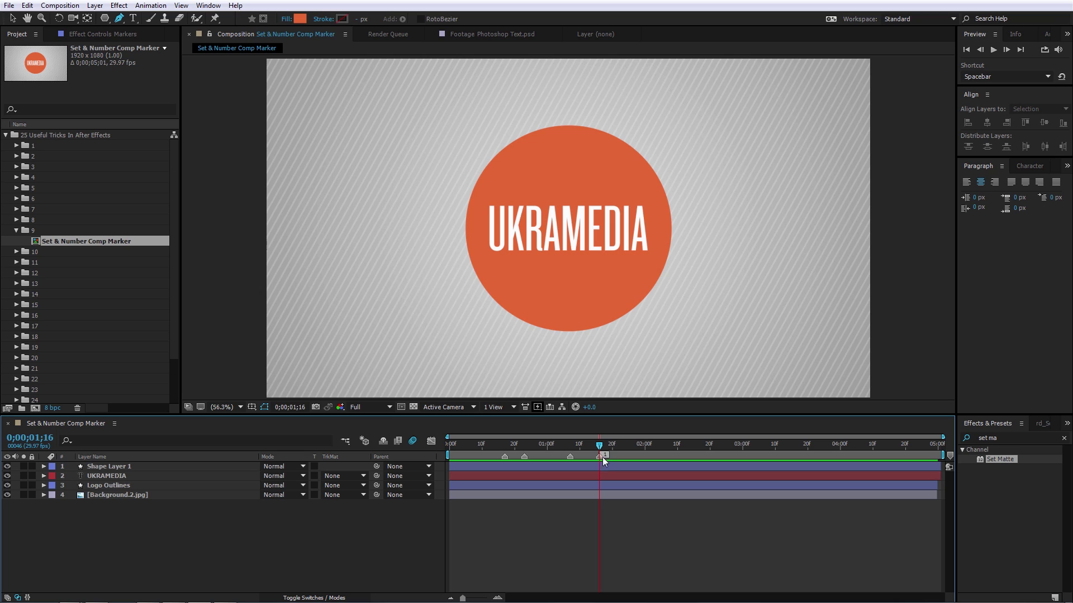
left_click(626, 452)
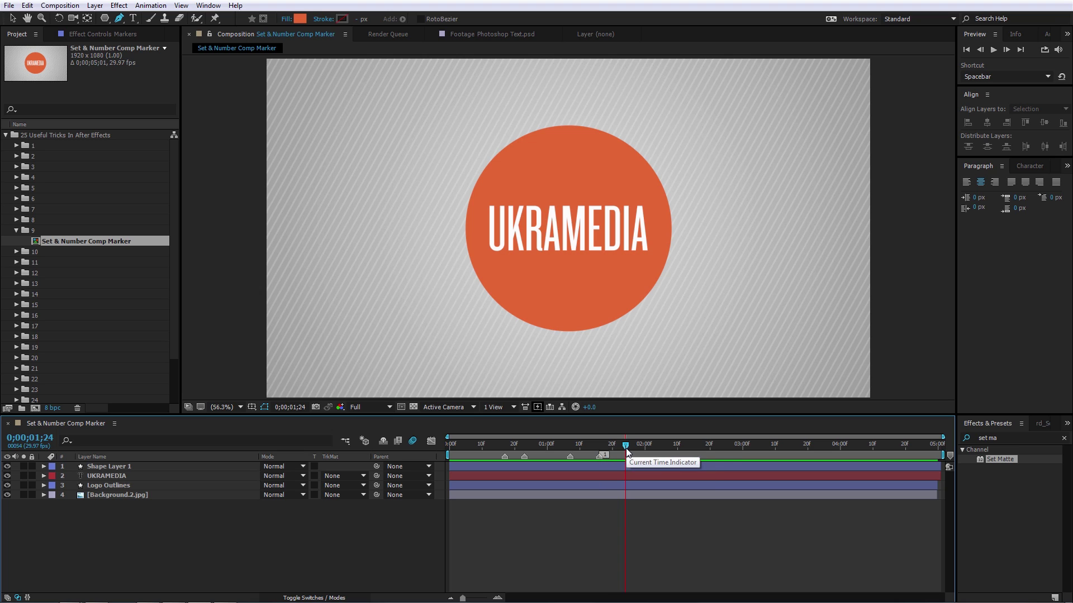
key("shift+2")
left_click(648, 452)
key("shift+3")
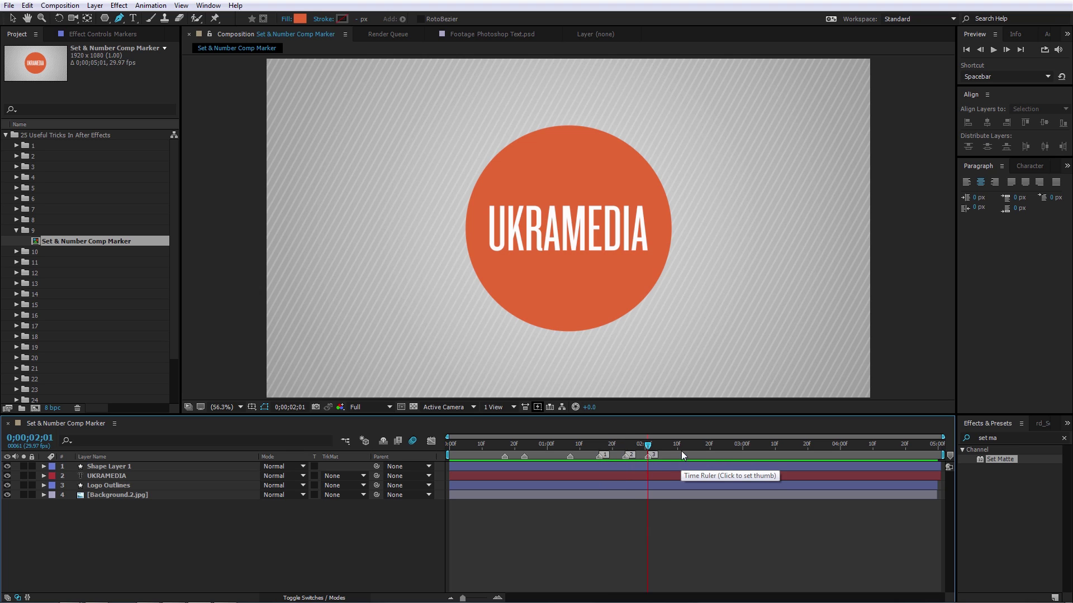
- Place numbered composition markers 4, 5 and 6 at even spacing after marker 3, with marker 6 at 0;00;02;25
left_click(675, 450)
key("shift+4")
left_click(699, 450)
key("shift+5")
left_click(726, 451)
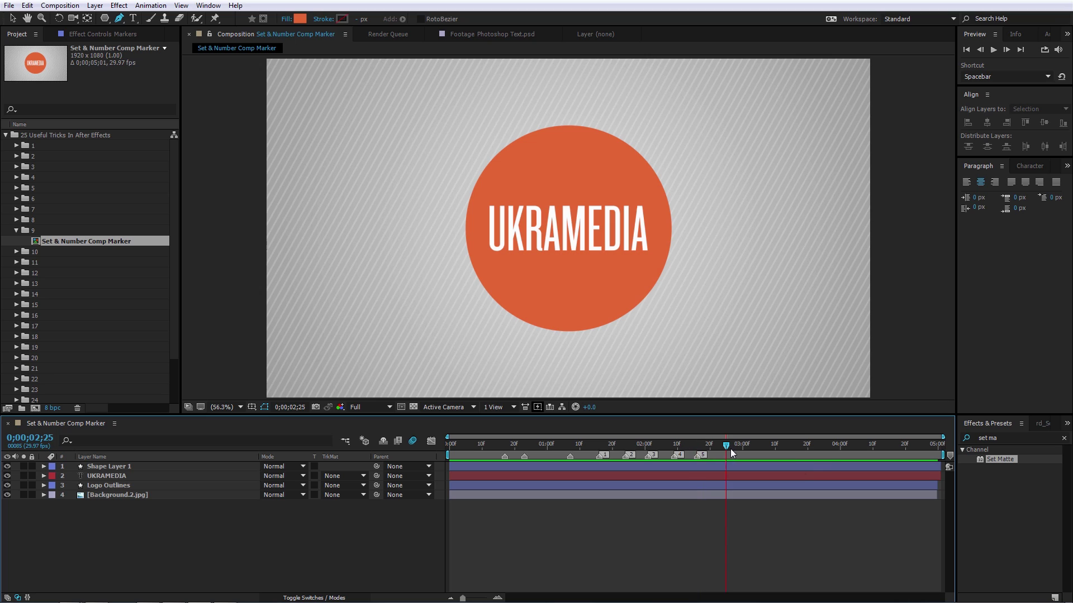
key("shift+6")
- Move numbered marker 2 to 0;00;03;05 and remove marker 5 from the time ruler
left_click_drag(631, 458, 760, 456)
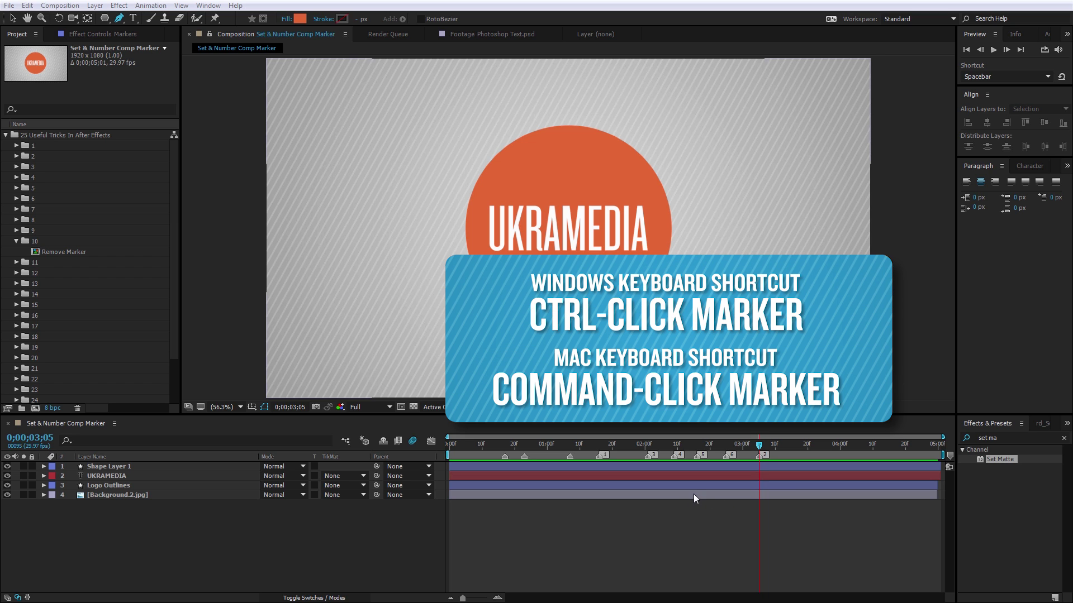
left_click(698, 457, "ctrl")
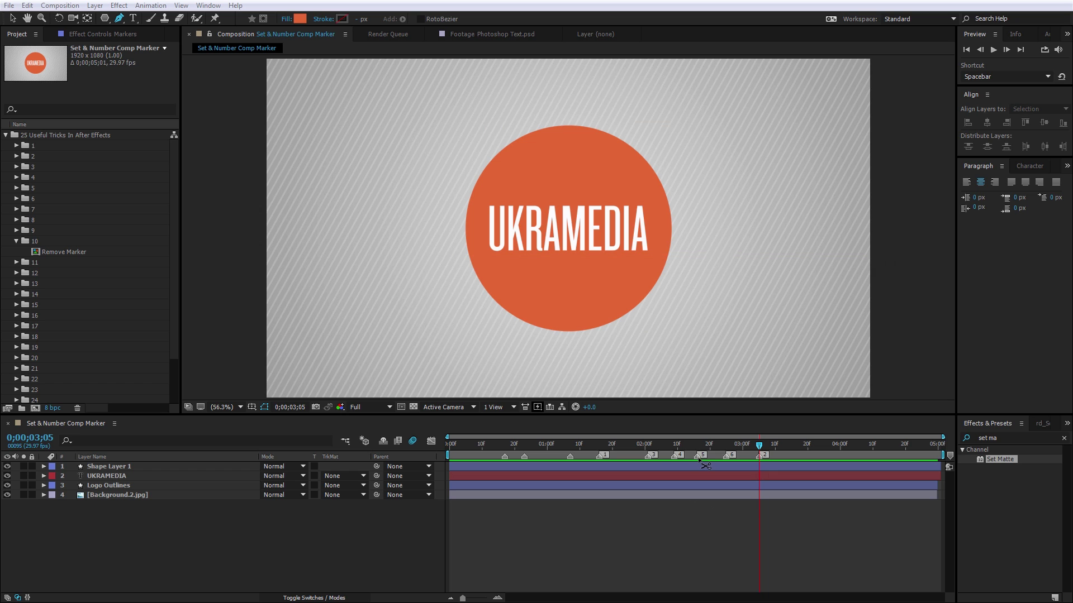
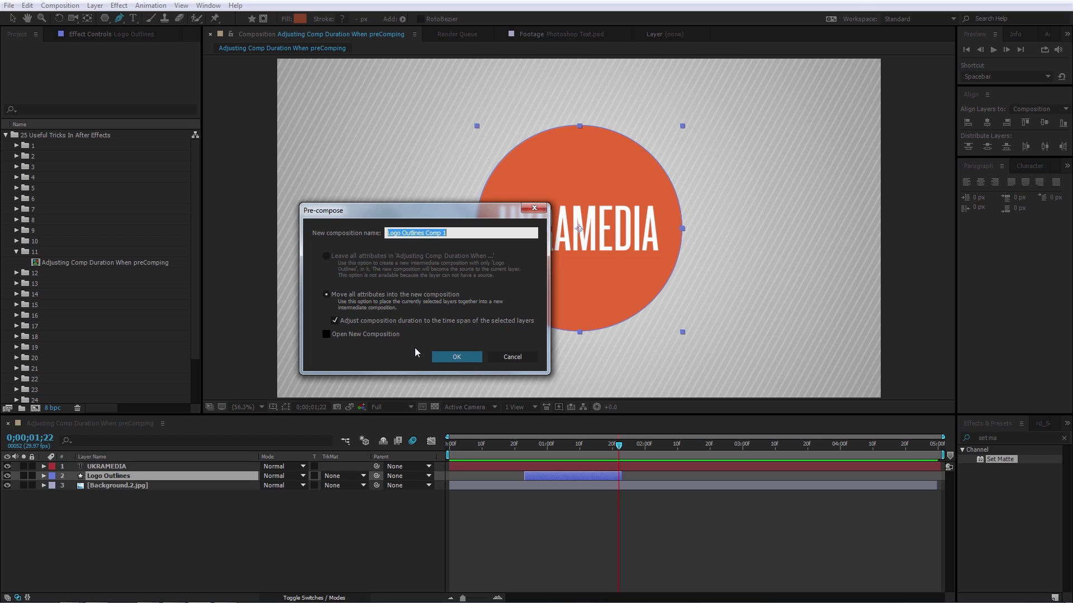
- Pre-compose the Logo Outlines layer with the composition duration adjusted to its time span, and undo it
left_click(452, 356)
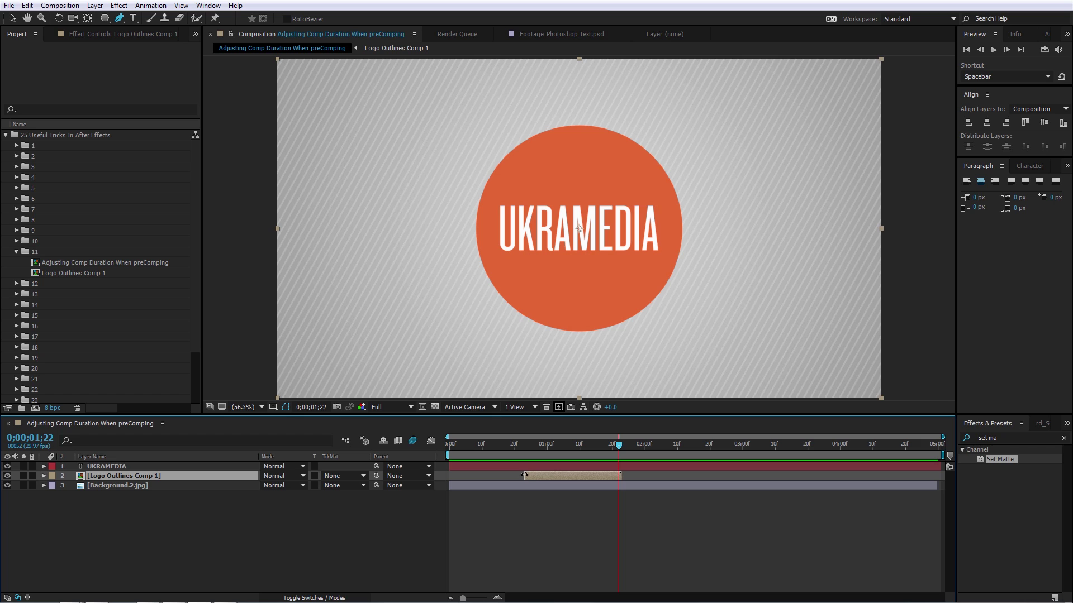
key("ctrl+z")
- Trim the UKRAMEDIA layer to start at 0;00;01;22 and end at 0;00;02;15
left_click(608, 468)
key("alt+bracketleft")
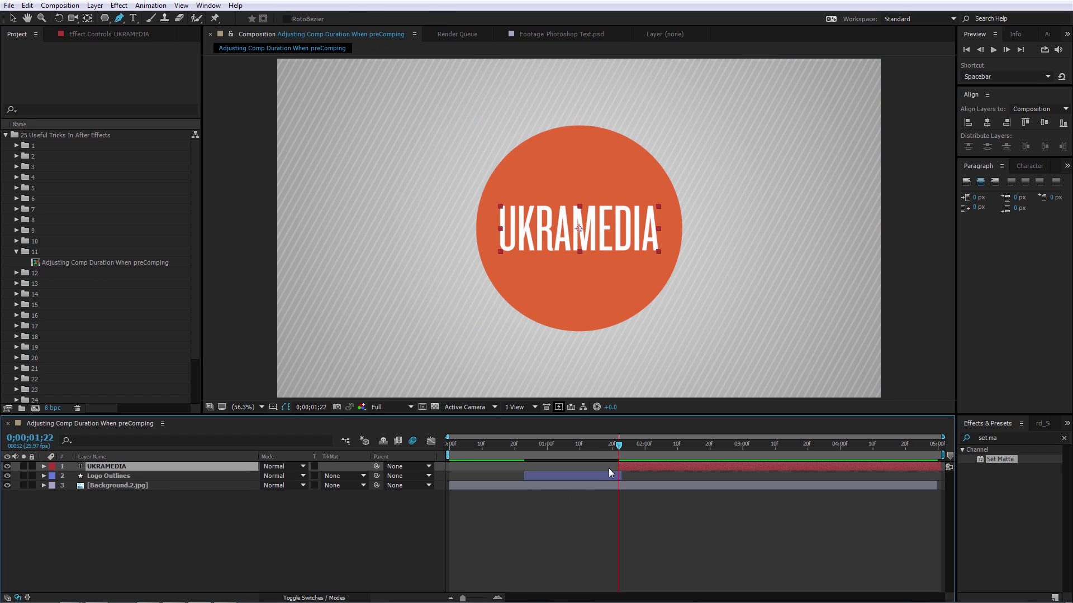
left_click(693, 442)
key("alt+bracketright")
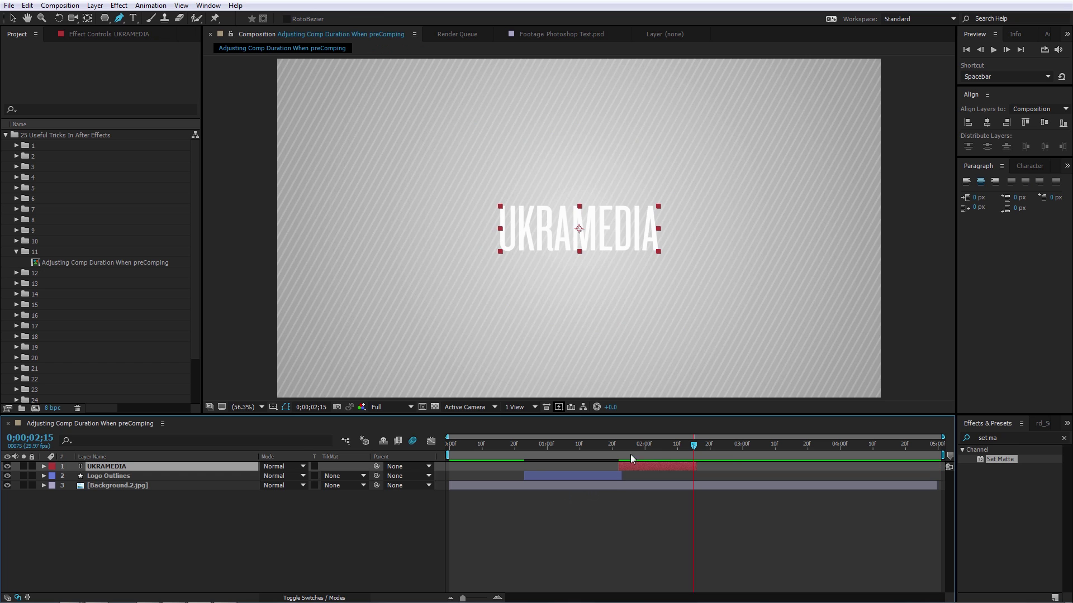
- Pre-compose UKRAMEDIA and Logo Outlines with the duration adjusted to their time span, inspect the nested composition, and undo it
left_click(615, 474, "ctrl")
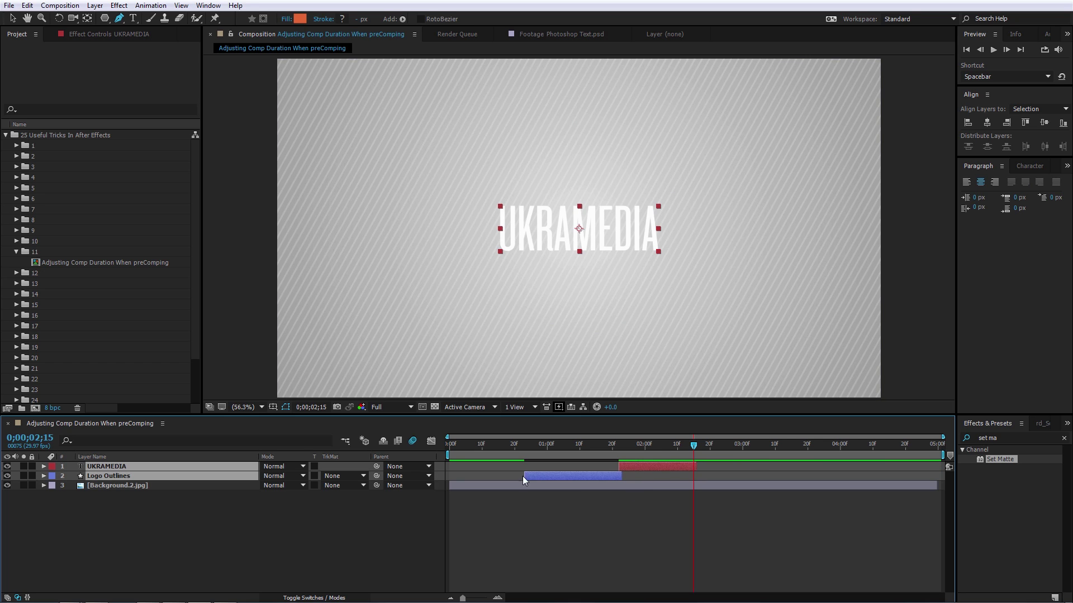
key("ctrl+shift+c")
left_click(441, 353)
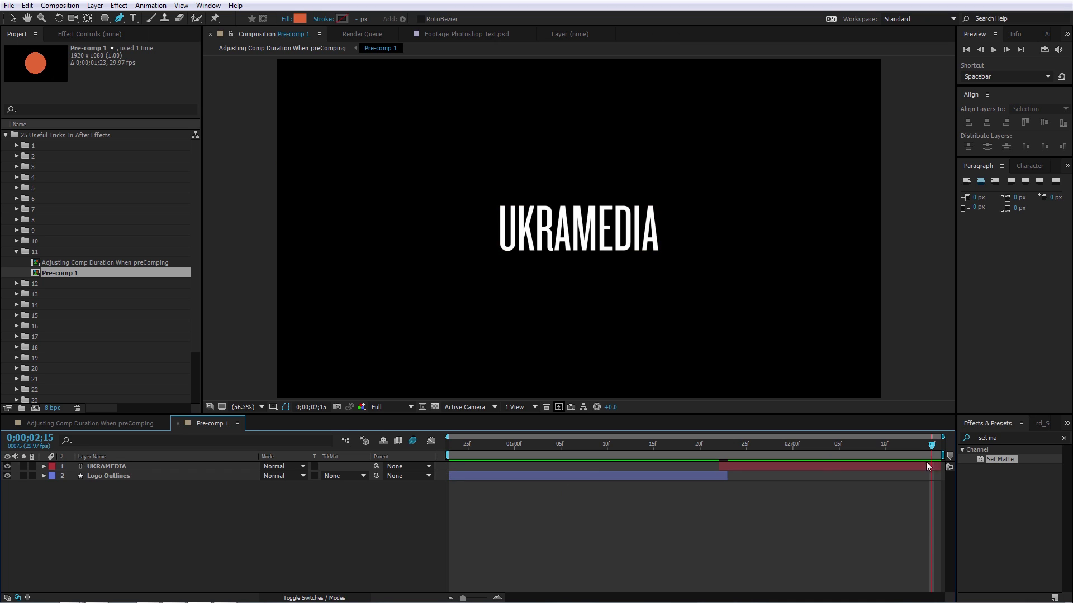
key("Tab")
left_click(524, 534)
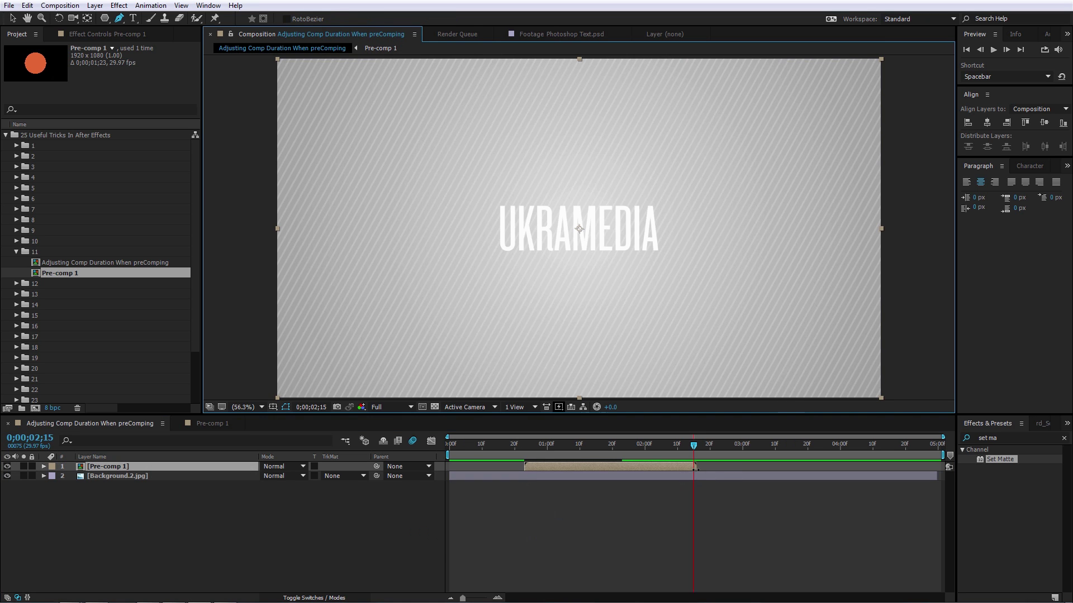
key("ctrl+z")
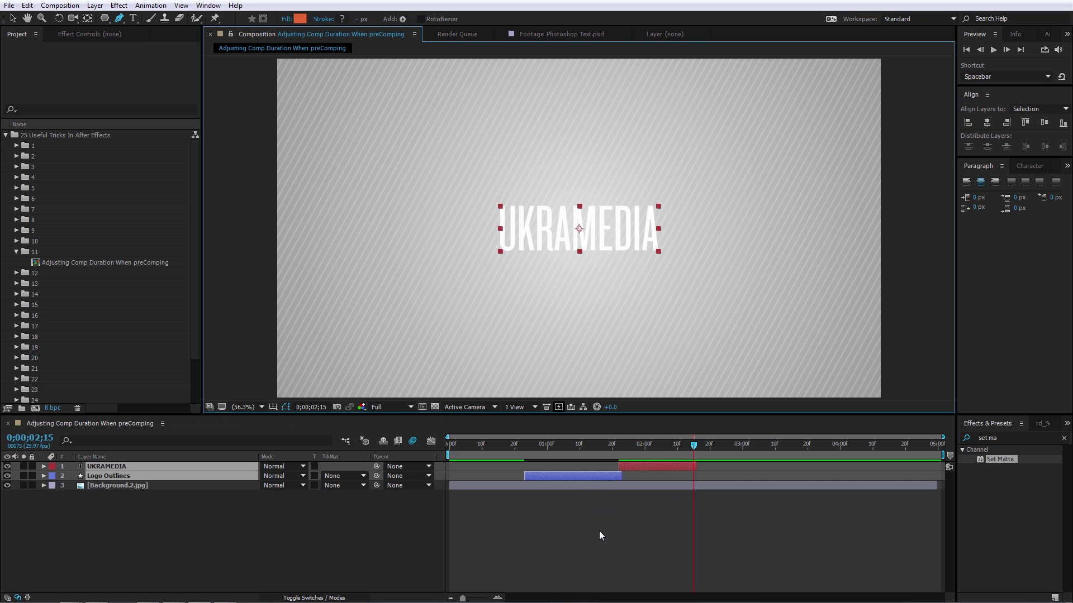
- Pre-compose UKRAMEDIA and Logo Outlines without adjusting the duration to their time span, inspect the nested composition, and undo it
left_click(600, 521)
left_click(641, 465)
left_click(607, 475, "shift")
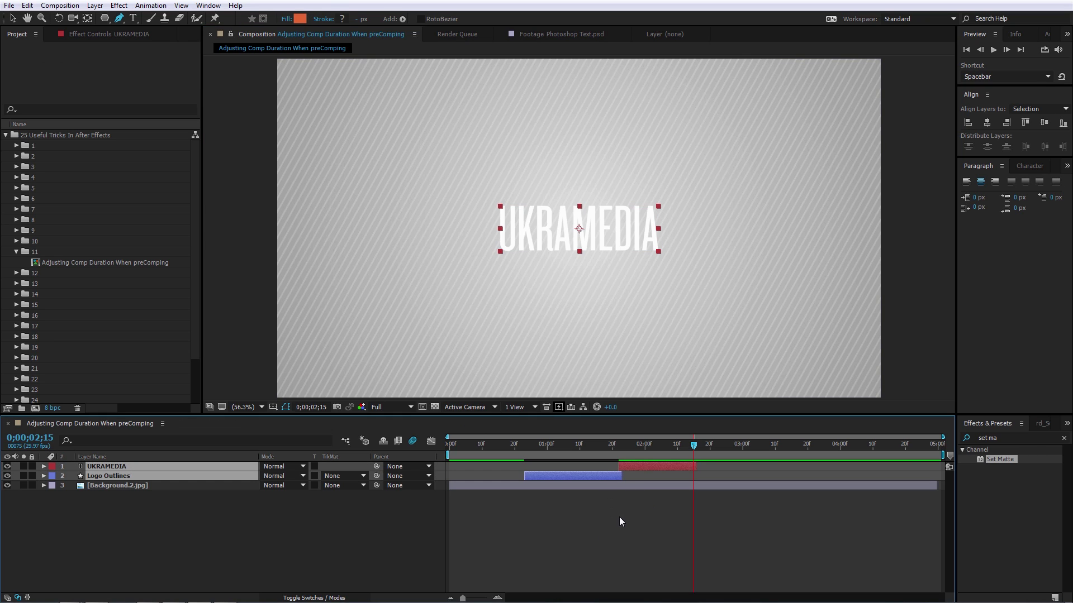
key("ctrl+shift+c")
left_click(334, 321)
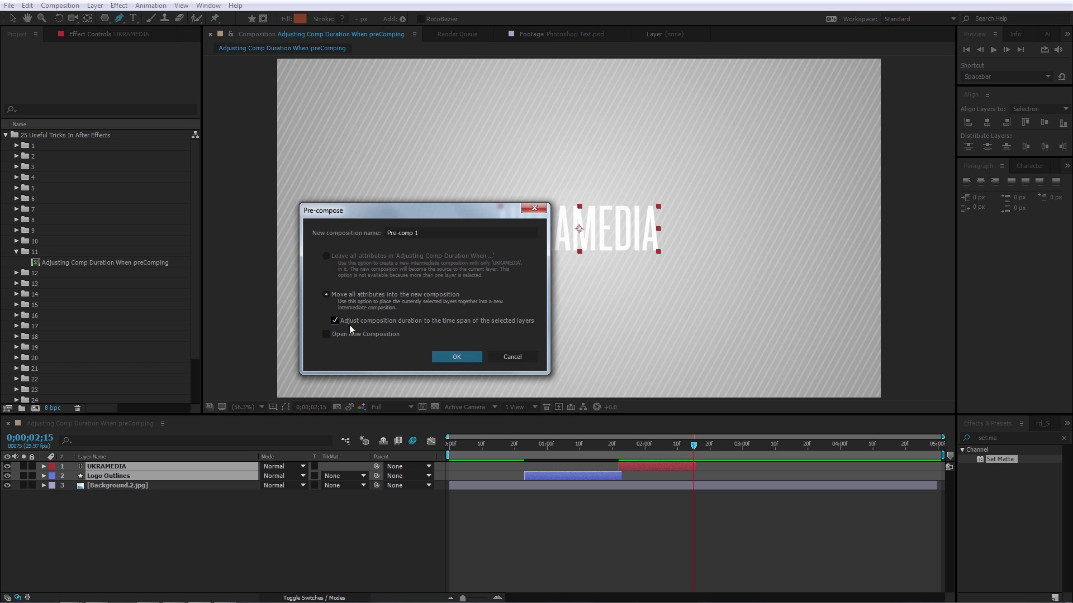
left_click(466, 359)
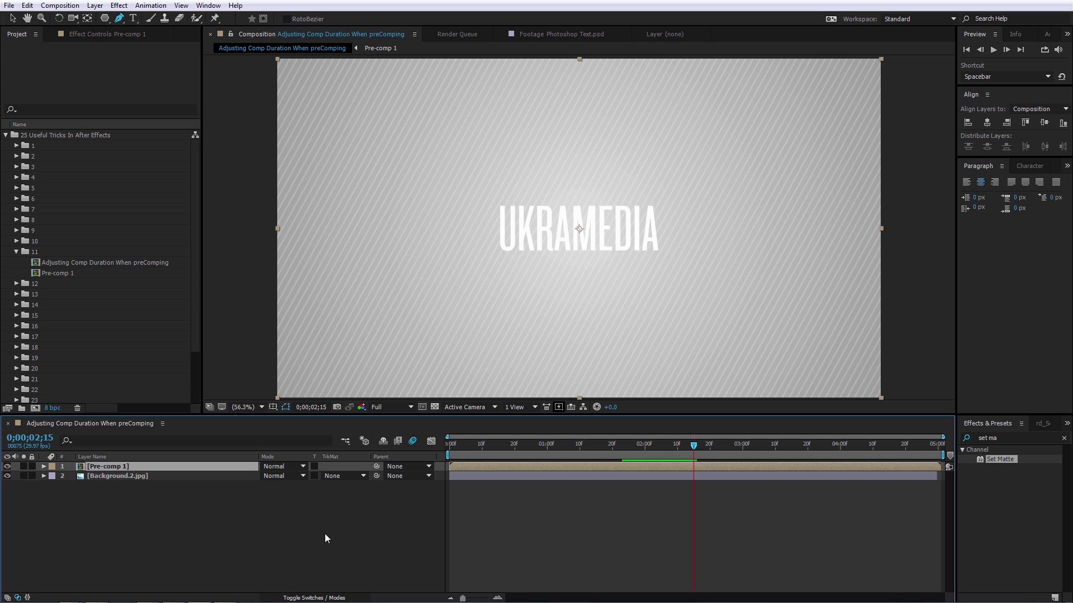
double_click(466, 466)
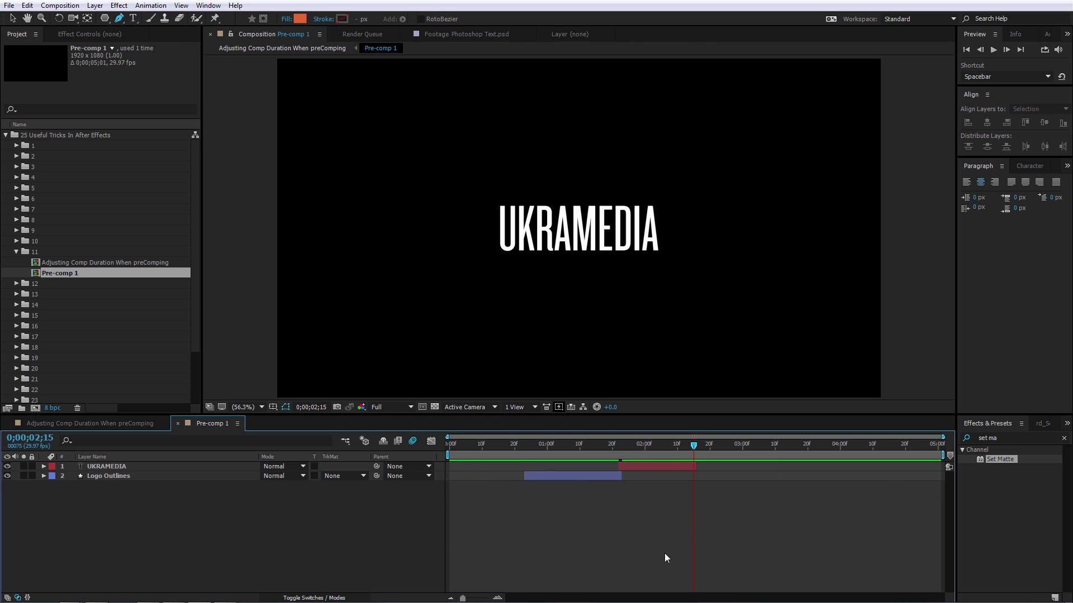
key("ctrl+z")
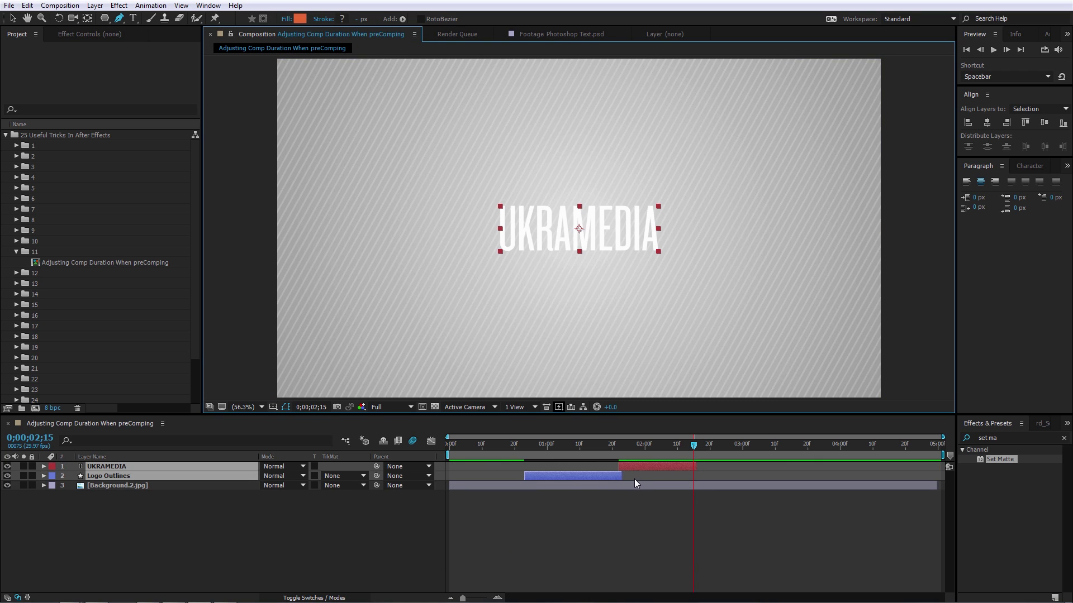
- Pre-compose UKRAMEDIA and Logo Outlines with the duration adjusted to the selected layers and the new composition set to open
key("ctrl+shift+c")
left_click(346, 334)
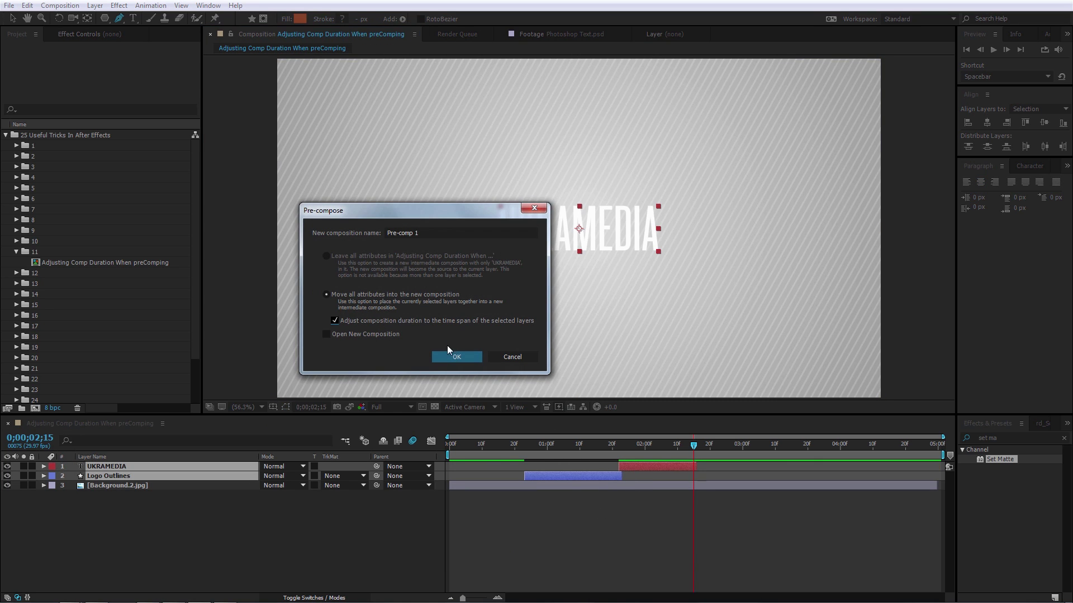
left_click(462, 357)
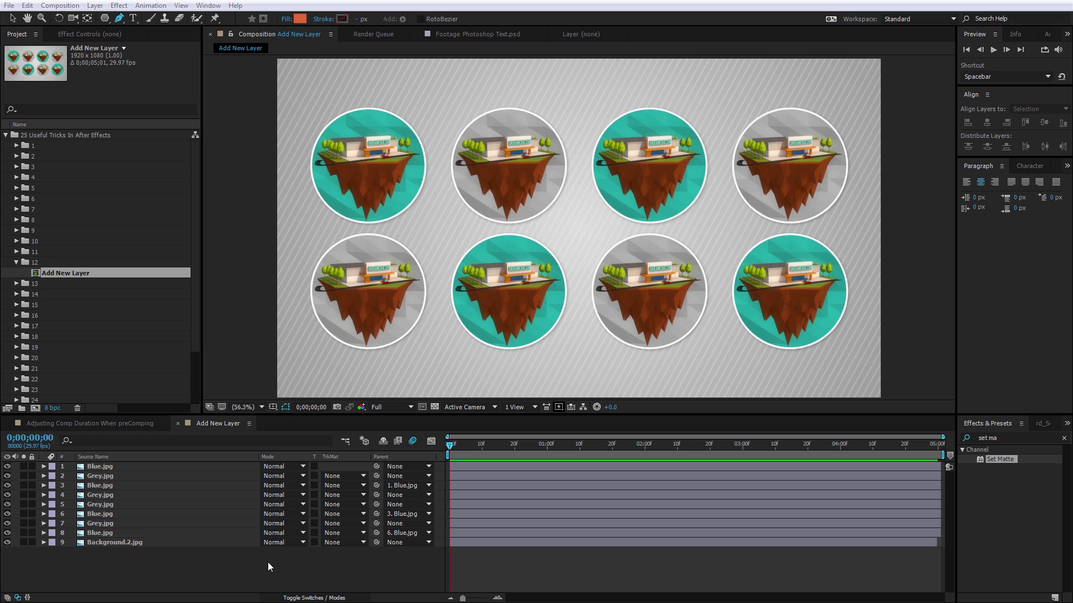
- Add a white solid with no layer selected, and delete it from the top of the layer stack
right_click(243, 562)
mouse_move(274, 454)
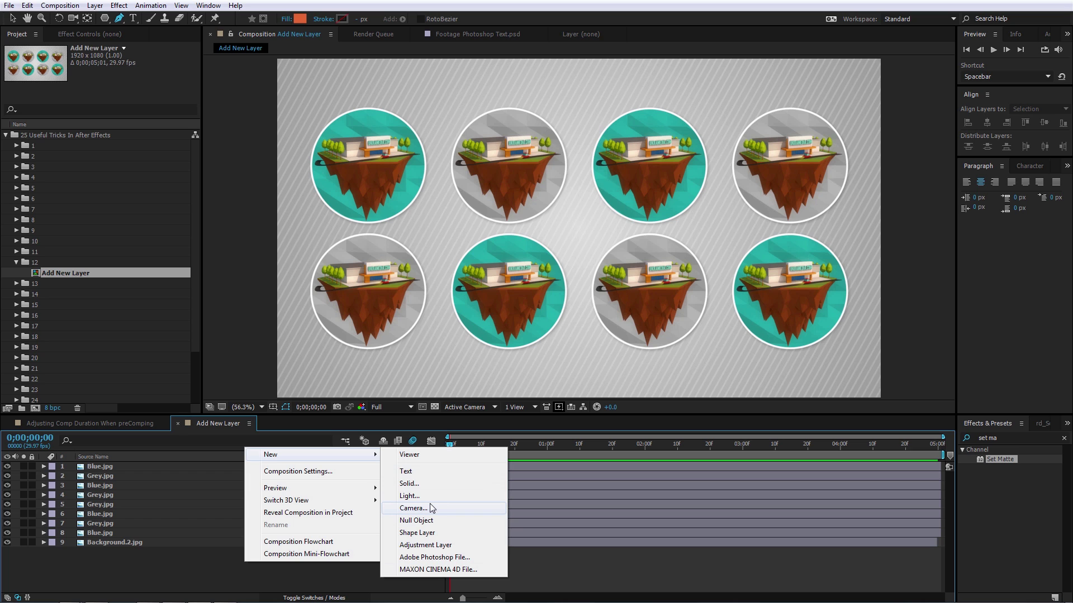
left_click(423, 485)
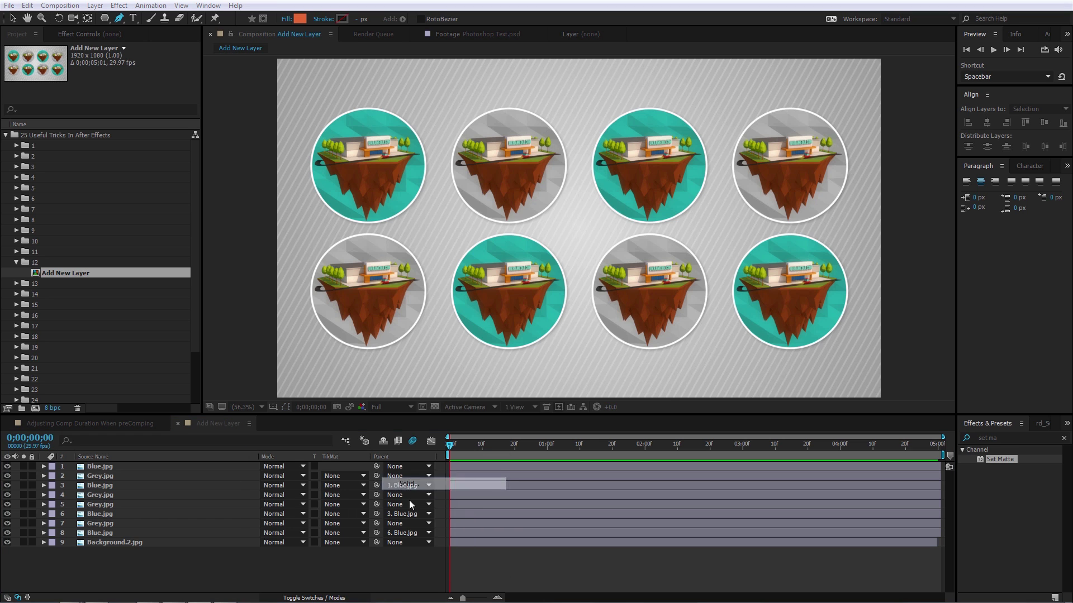
left_click(549, 402)
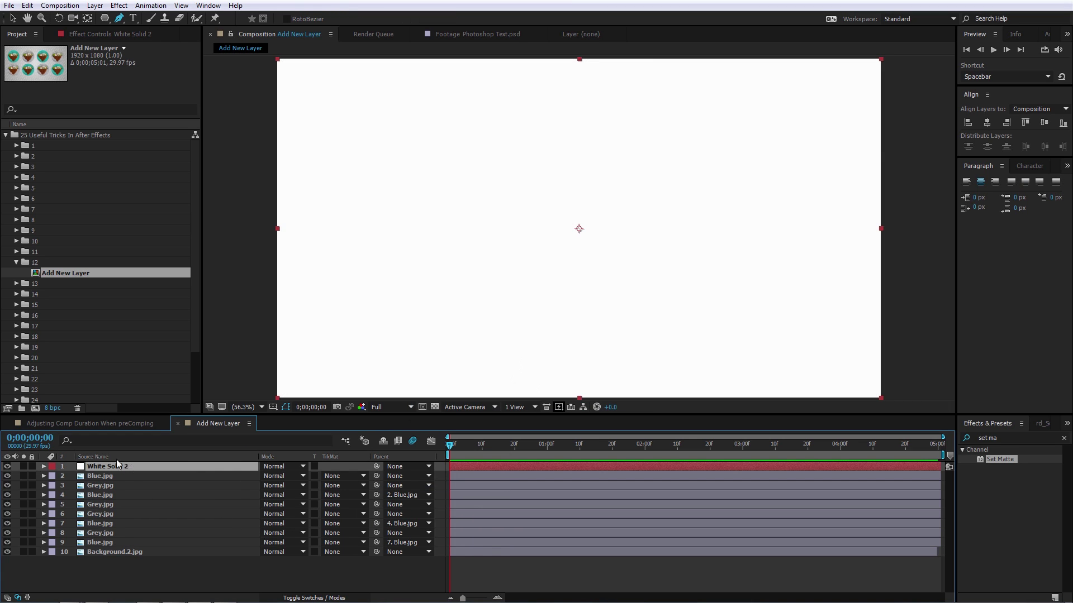
key("Delete")
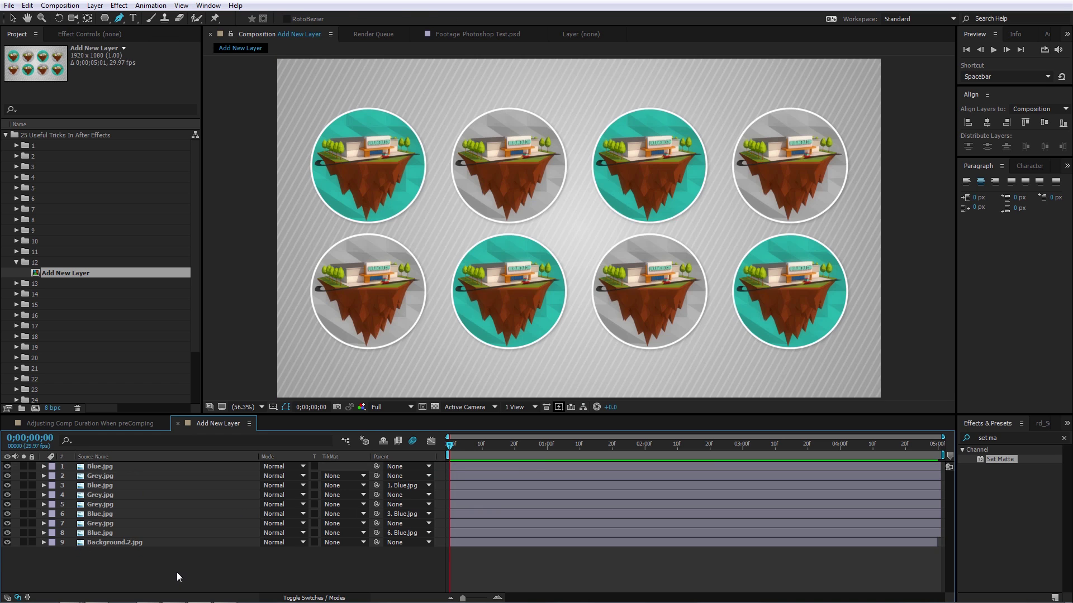
- Add a white solid directly above the Blue.jpg layer in sixth position
left_click(106, 513)
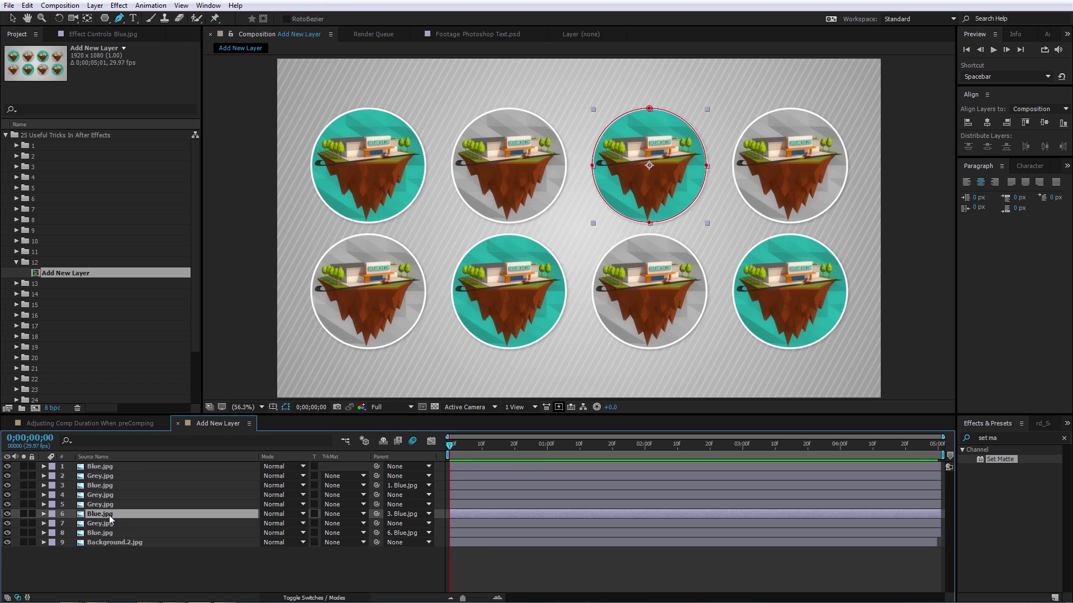
right_click(156, 559)
mouse_move(202, 452)
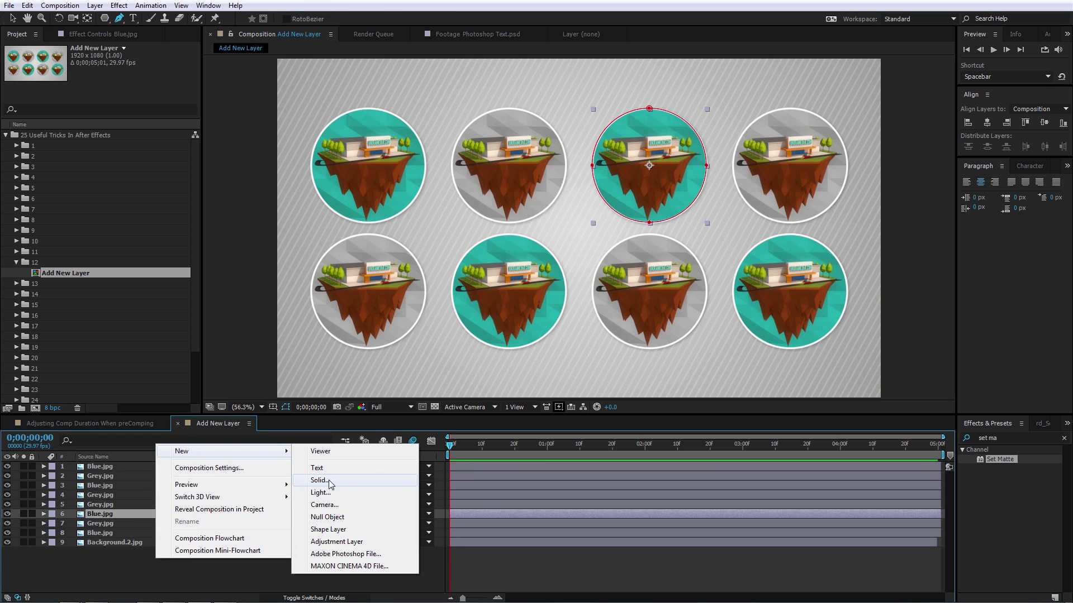
left_click(320, 480)
left_click(558, 398)
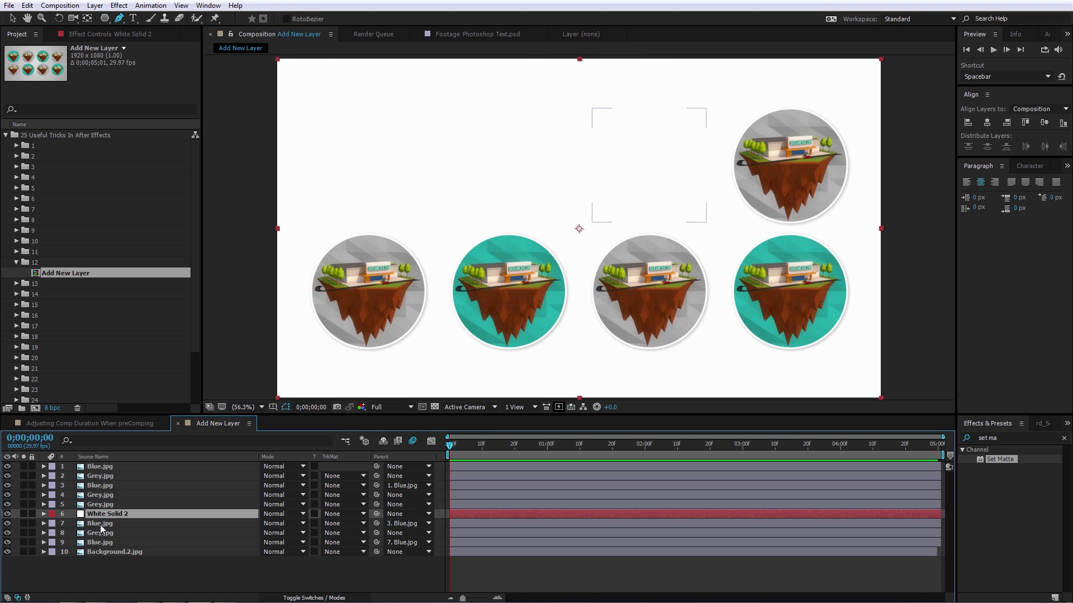
- Add a null object directly above the Grey.jpg layer in second position
left_click(99, 475)
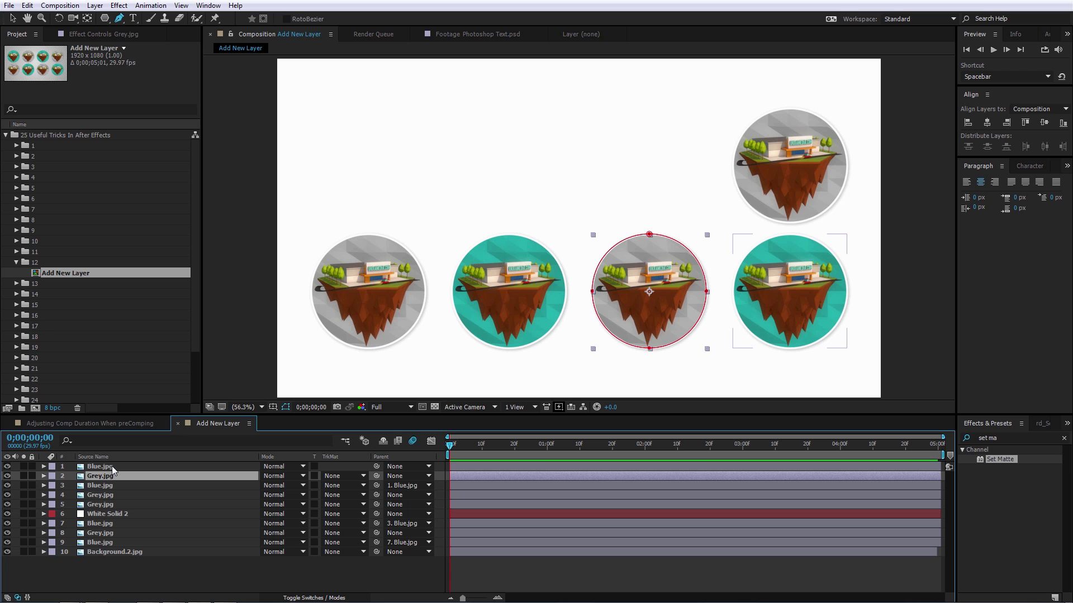
key("ctrl+alt+shift+y")
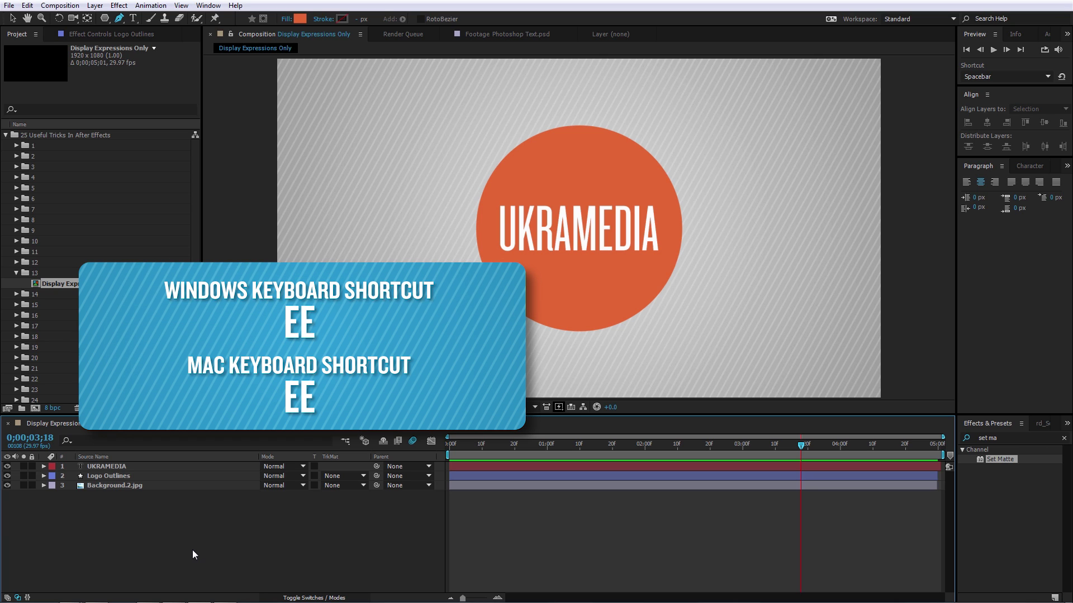
- Reveal only the expressions applied to the layers in the Display Expressions Only composition
key("e")
key("e")
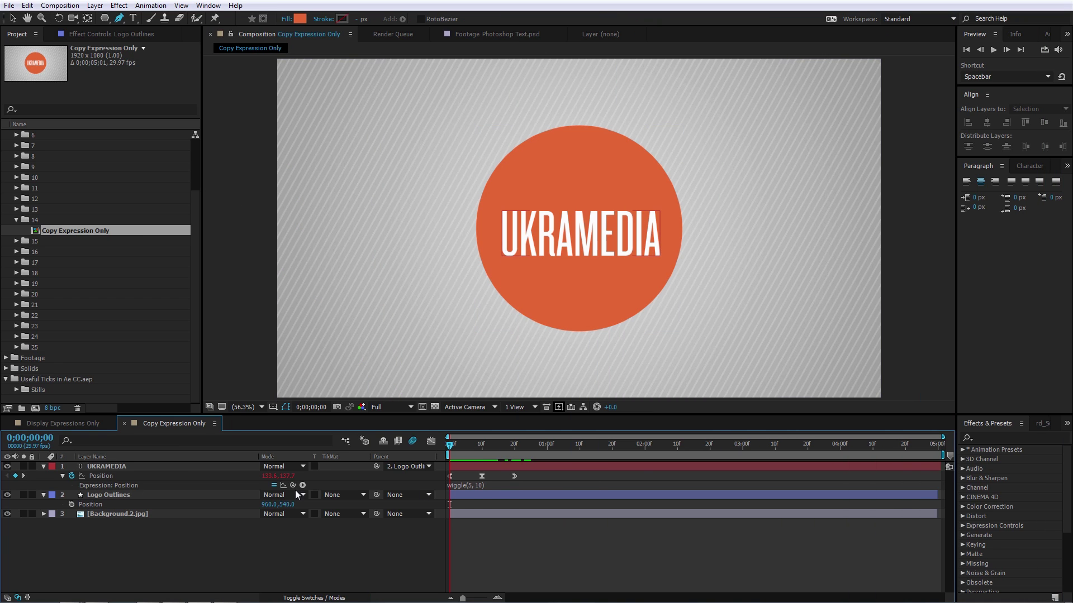
- Copy the UKRAMEDIA layer's whole Position property with its keyframes and expression onto the Logo Outlines layer's Position, and undo the paste
left_click(116, 471)
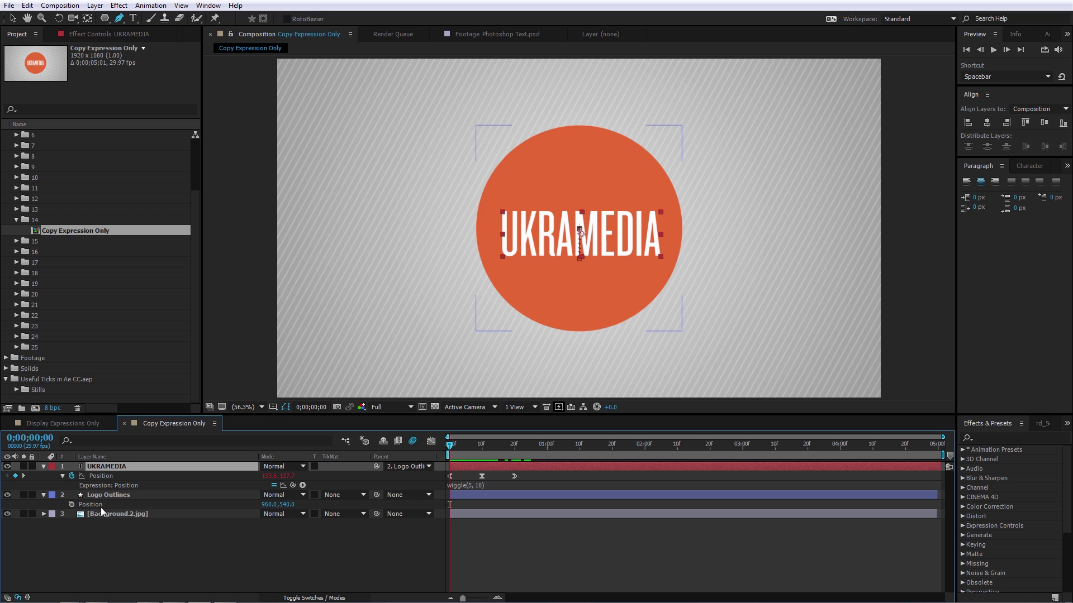
left_click(144, 535)
left_click(100, 476)
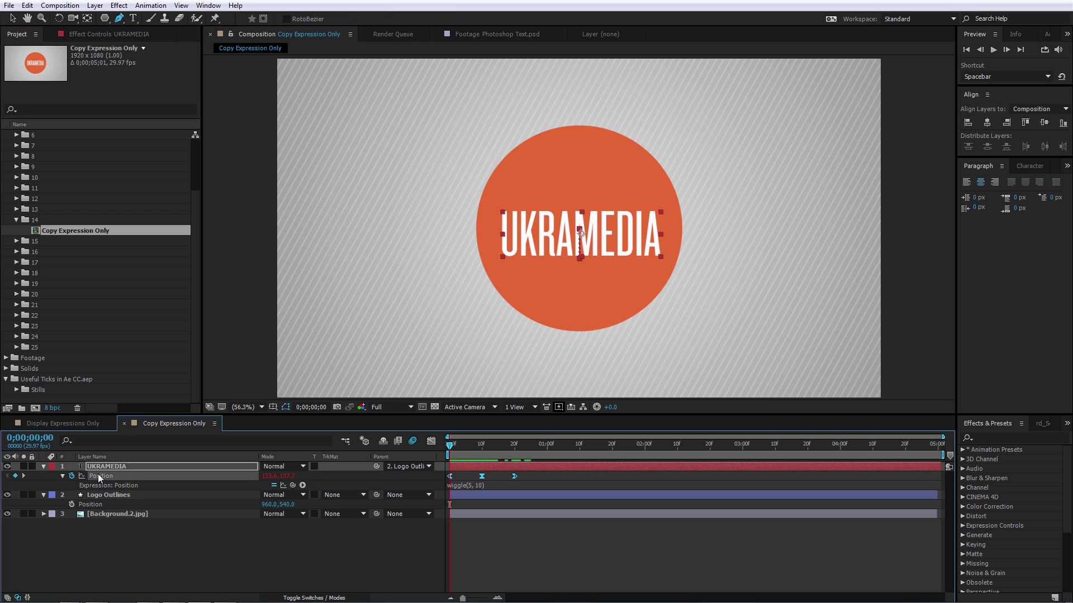
left_click(98, 504)
key("ctrl+v")
left_click(100, 525)
left_click(63, 504)
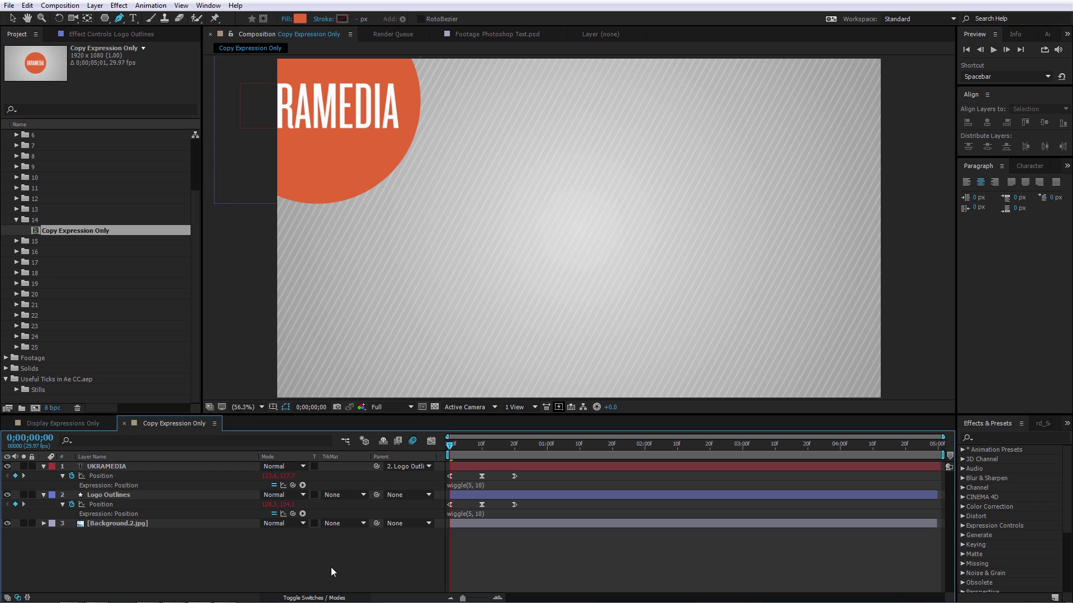
key("ctrl+z")
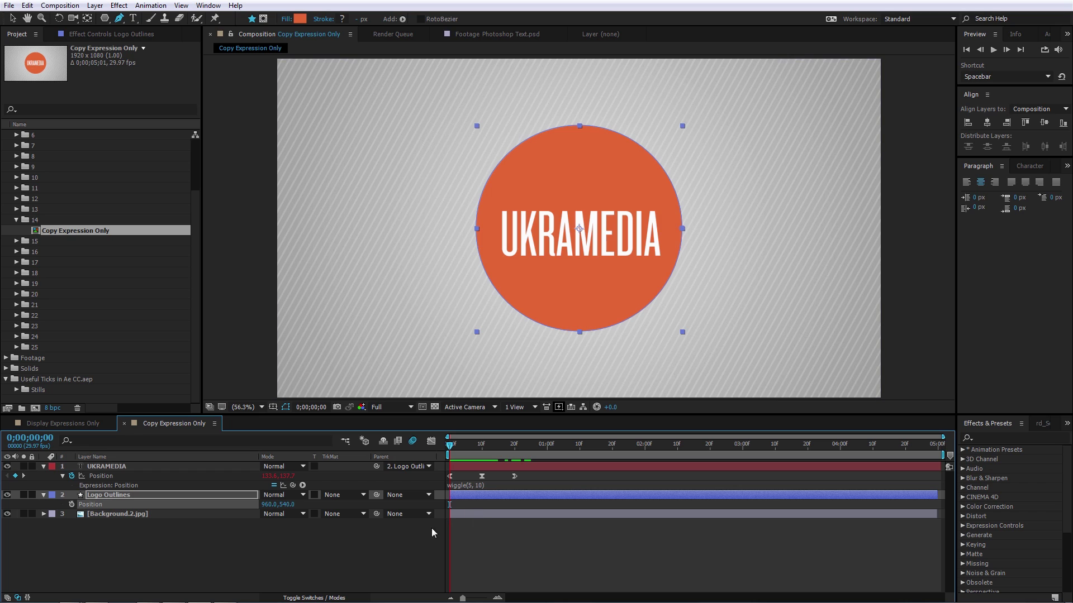
- Copy only the wiggle(5, 10) expression from the UKRAMEDIA layer's Position to the Logo Outlines layer's Position
left_click(117, 485)
right_click(113, 476)
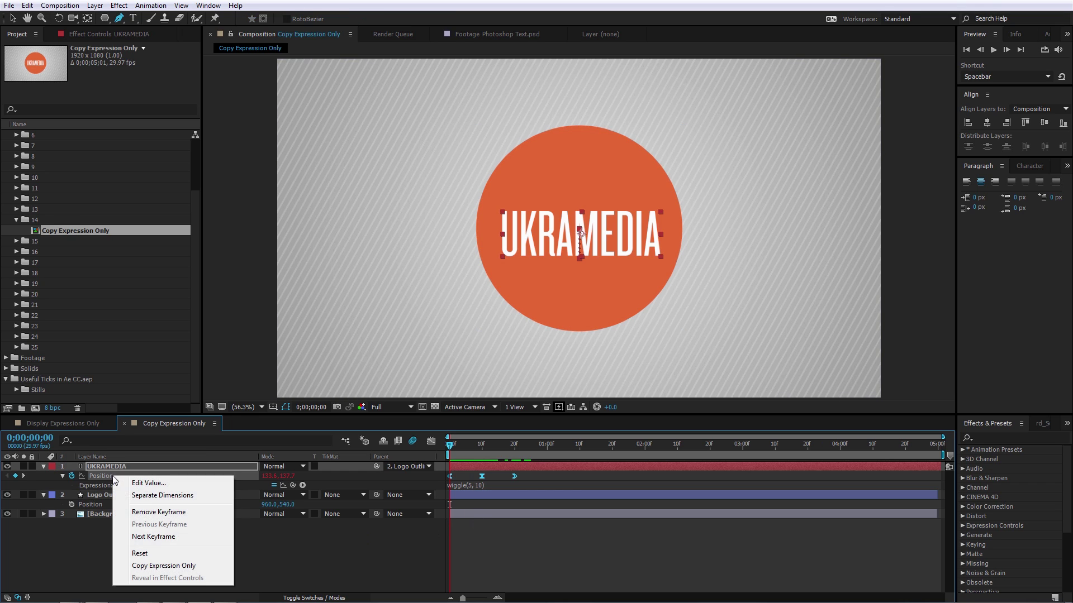
left_click(167, 566)
left_click(90, 505)
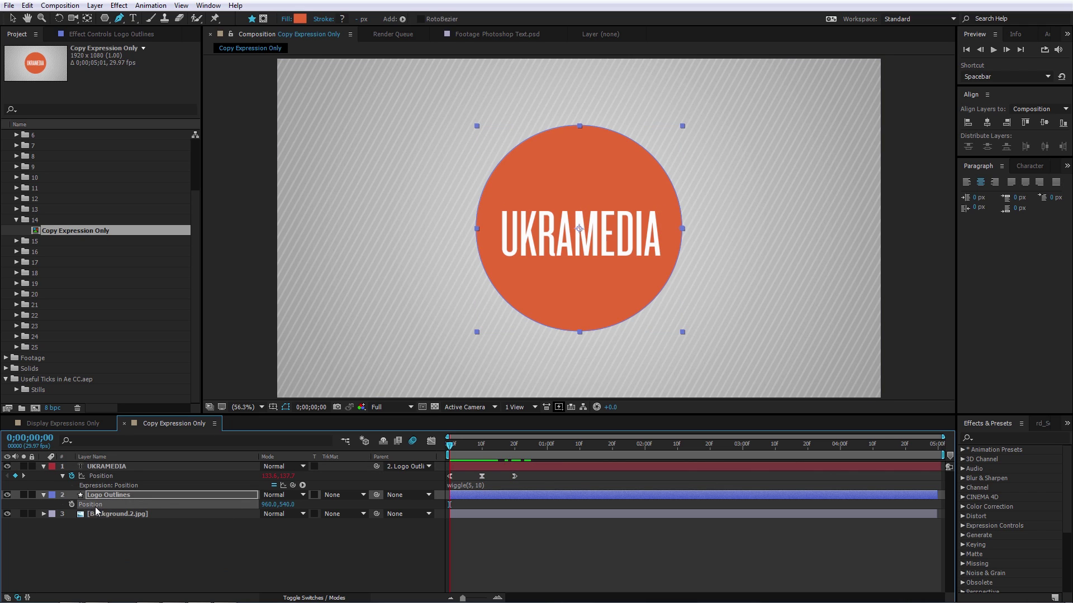
type("wiggle(5, 10)")
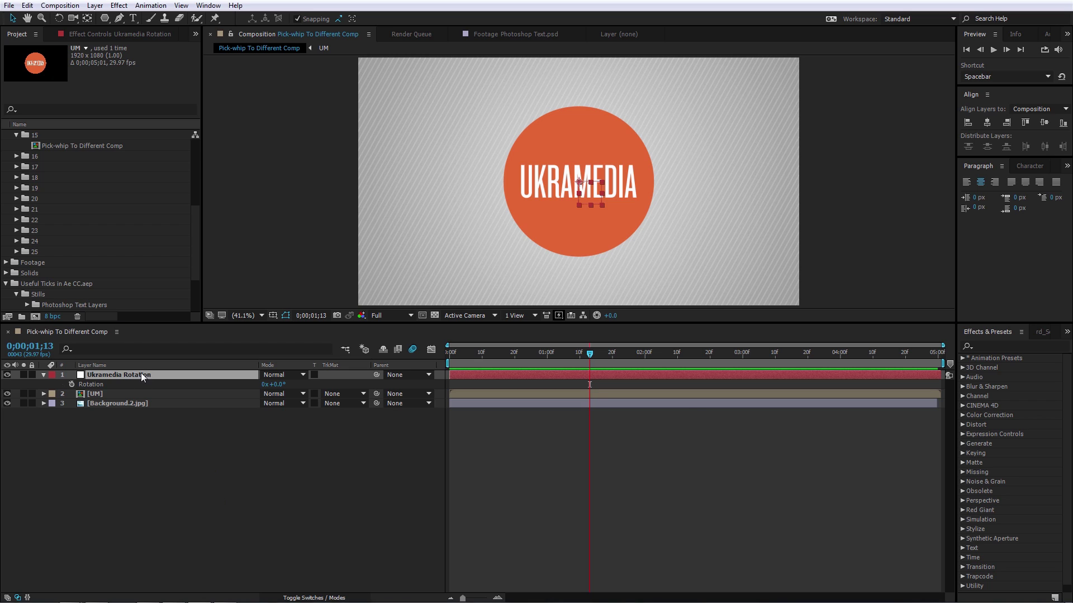
- Open the UM pre-comp and dock its timeline below the Pick-whip To Different Comp timeline, resizing both to show their layers
left_click(141, 375)
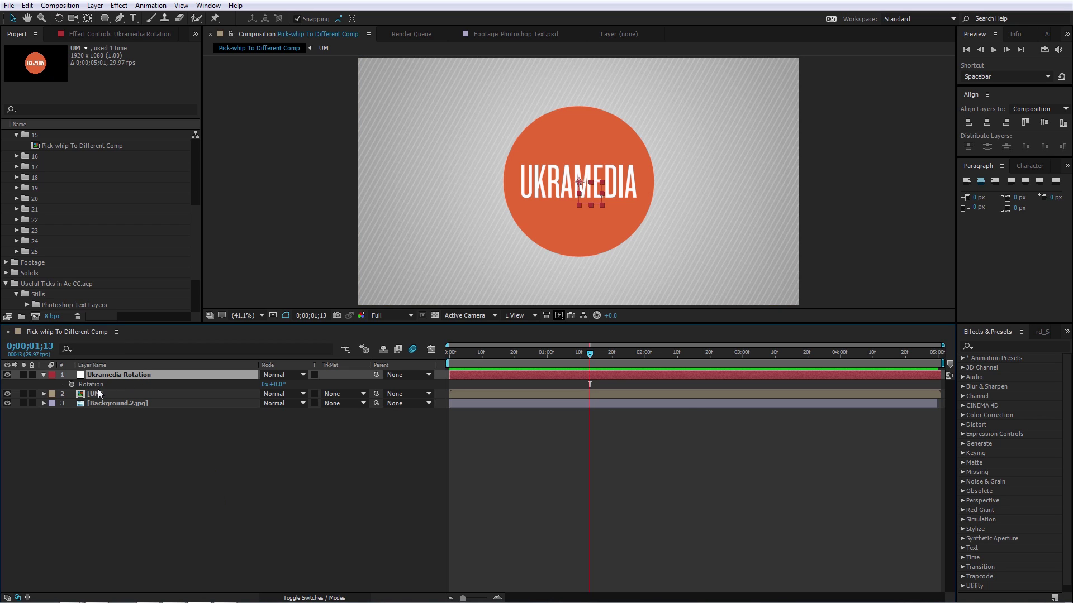
double_click(98, 394)
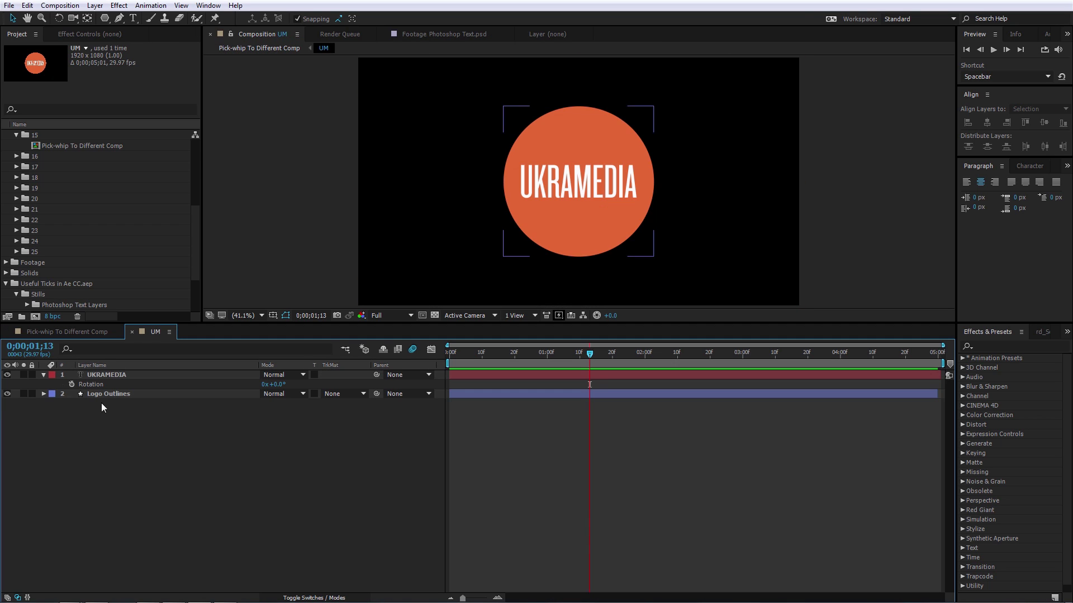
left_click(116, 374)
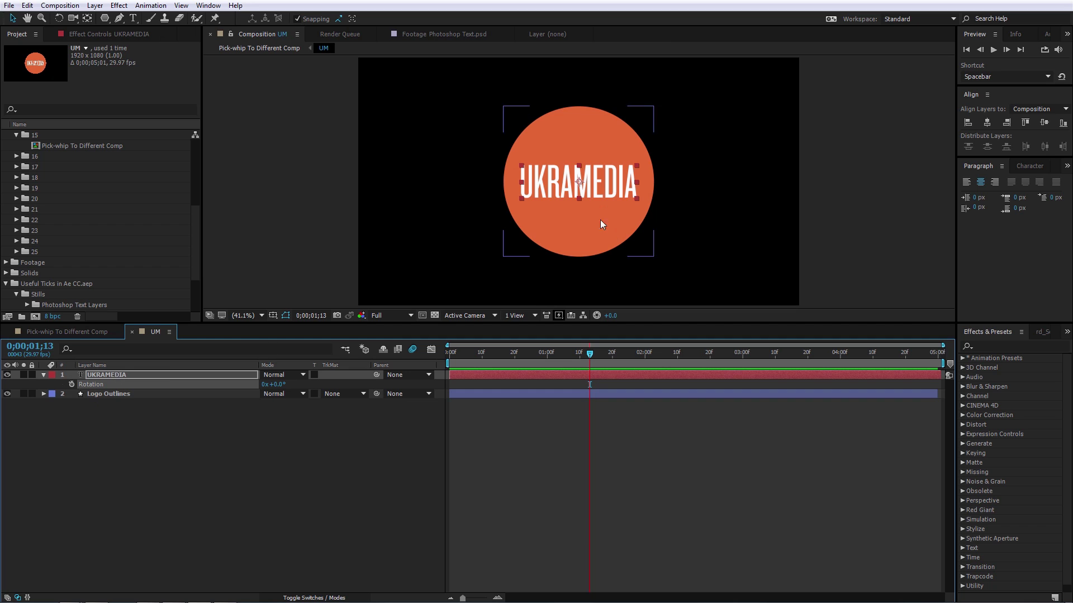
left_click(89, 331)
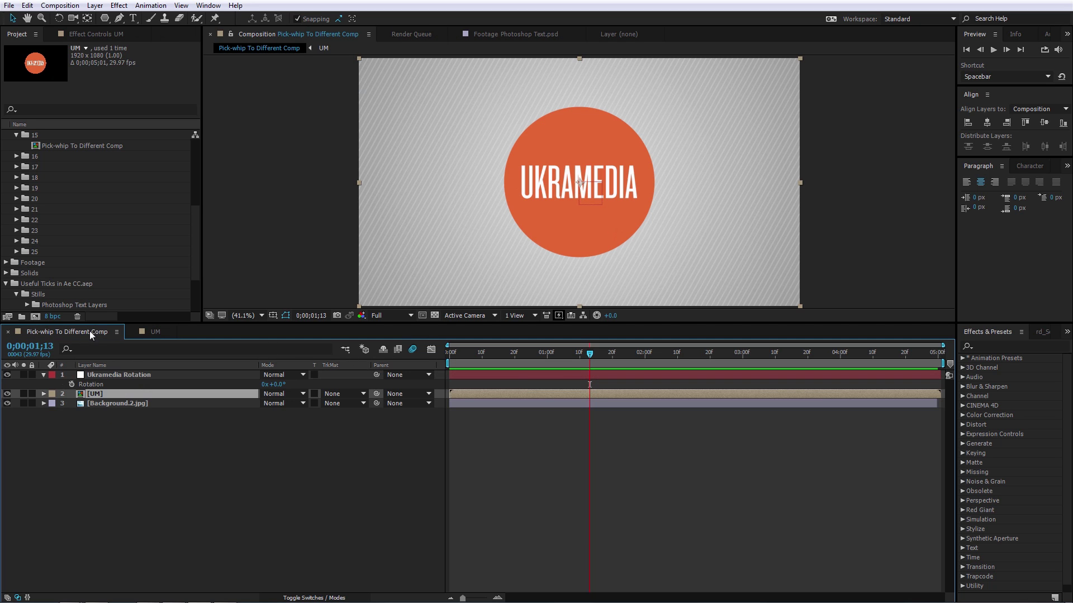
left_click(123, 376)
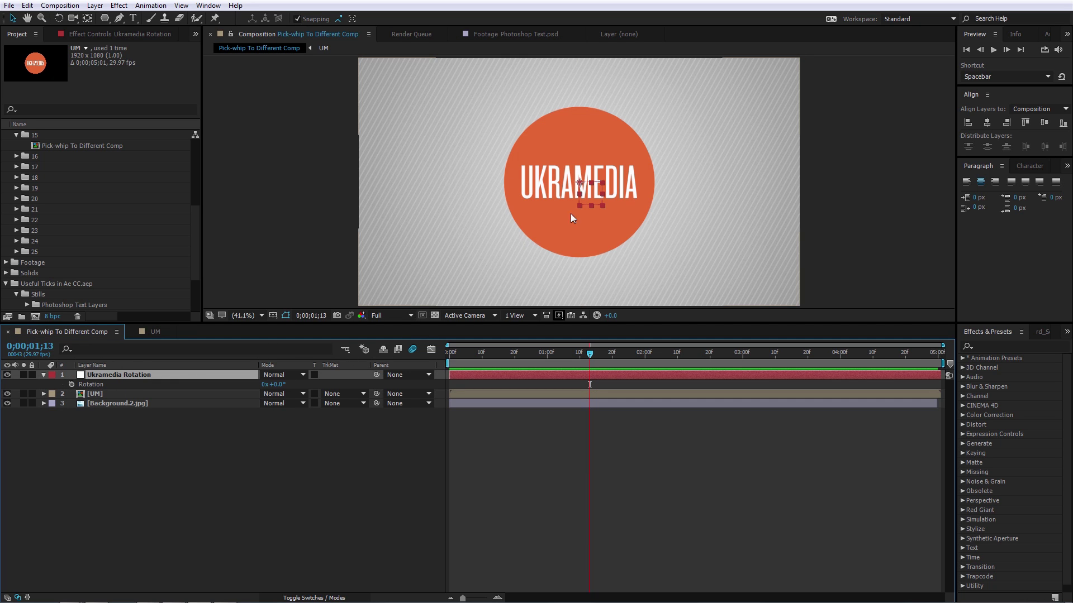
left_click(153, 332)
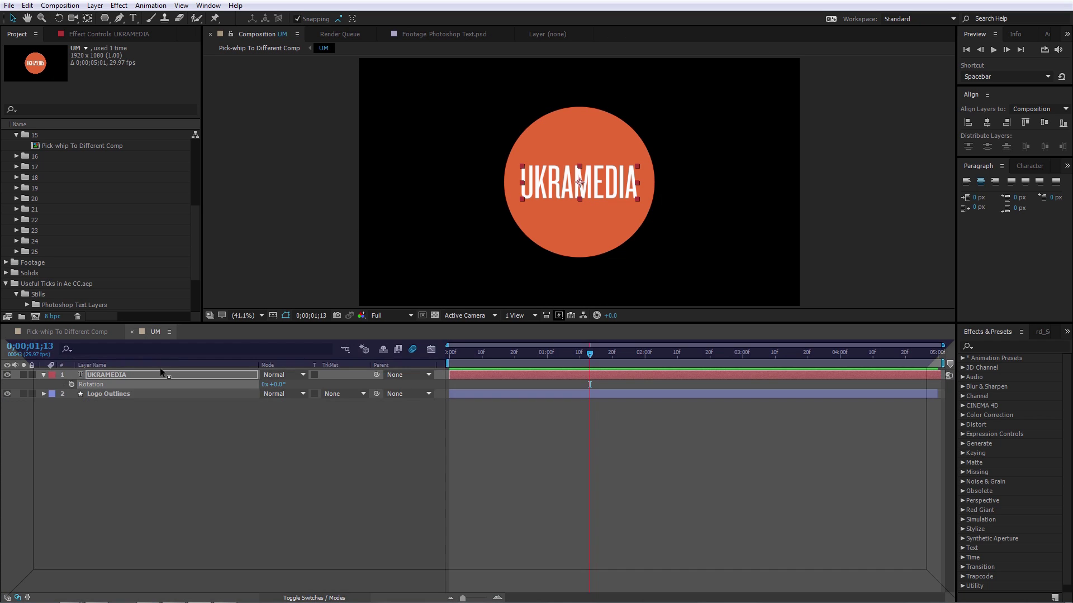
left_click_drag(160, 364, 177, 434)
left_click_drag(169, 555, 170, 575)
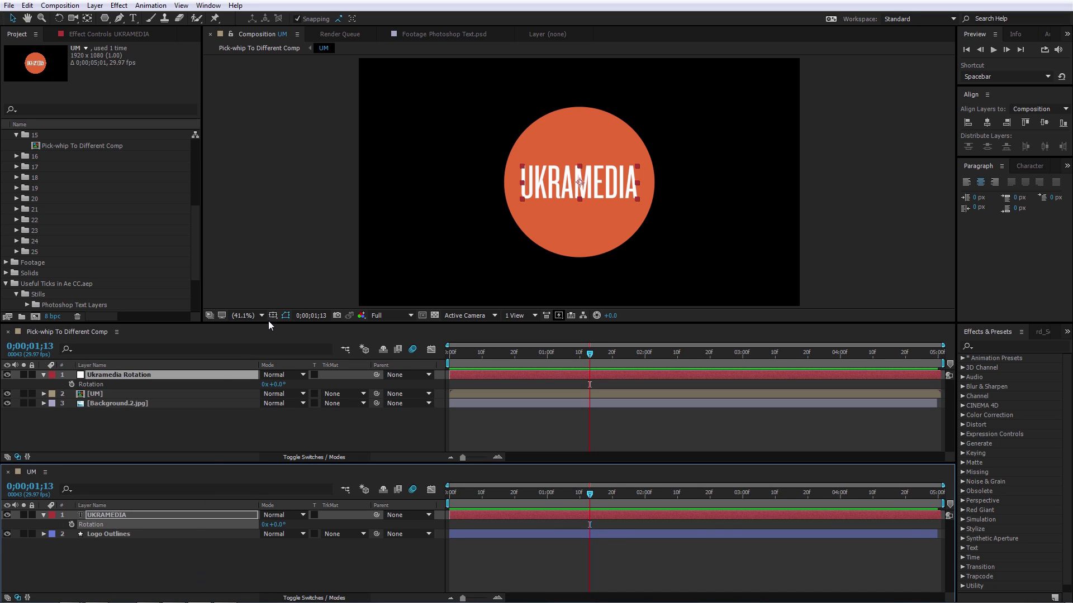
left_click_drag(268, 323, 281, 266)
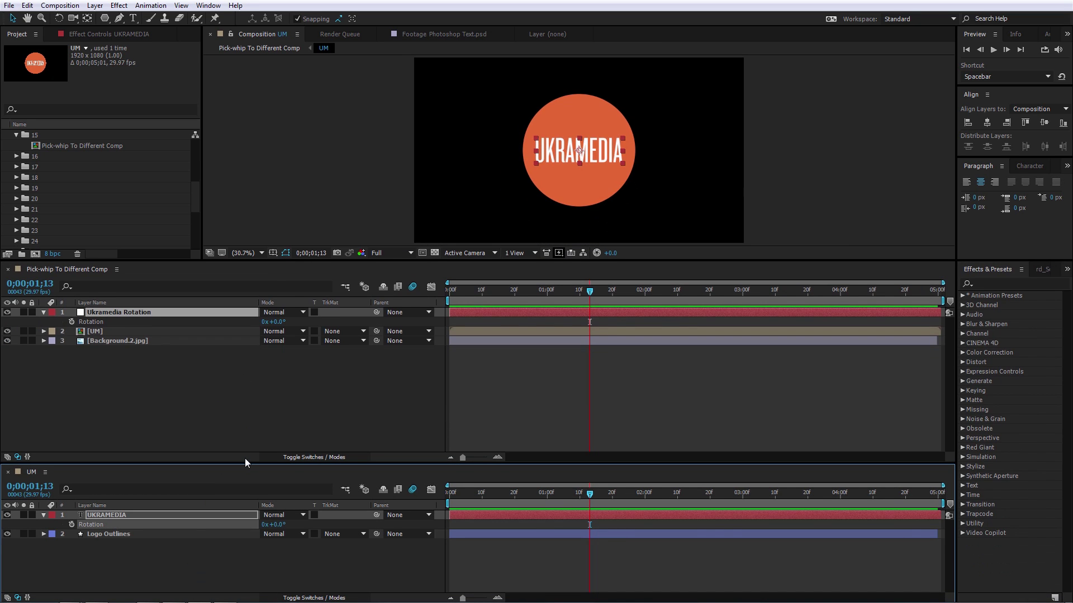
left_click_drag(244, 465, 237, 420)
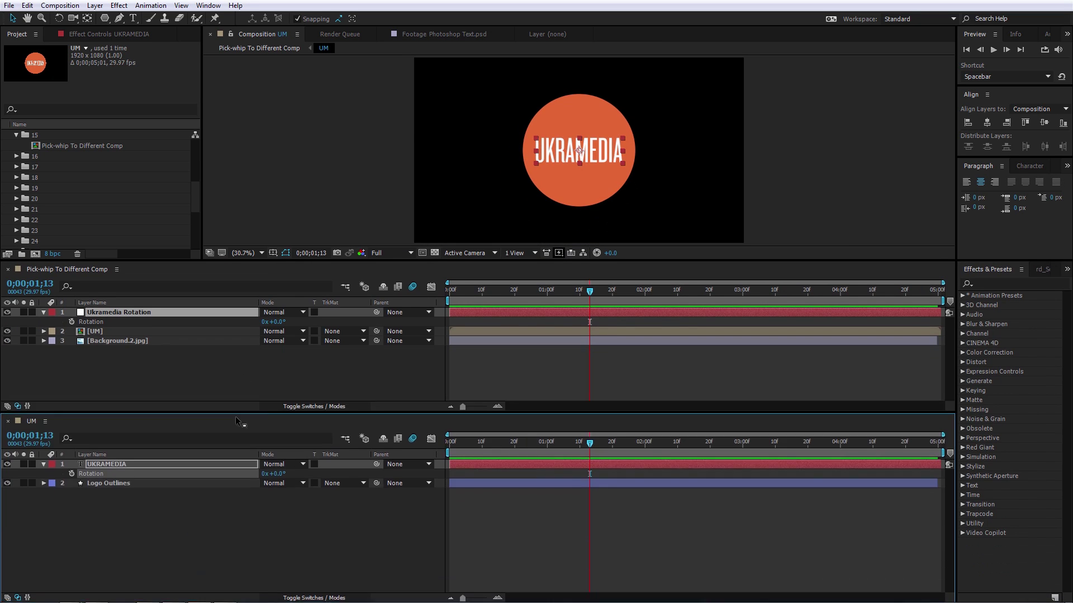
- Pick-whip the UKRAMEDIA layer's Rotation expression in UM to the Ukramedia Rotation null's Rotation in the Pick-whip To Different Comp composition
left_click(71, 474, "alt")
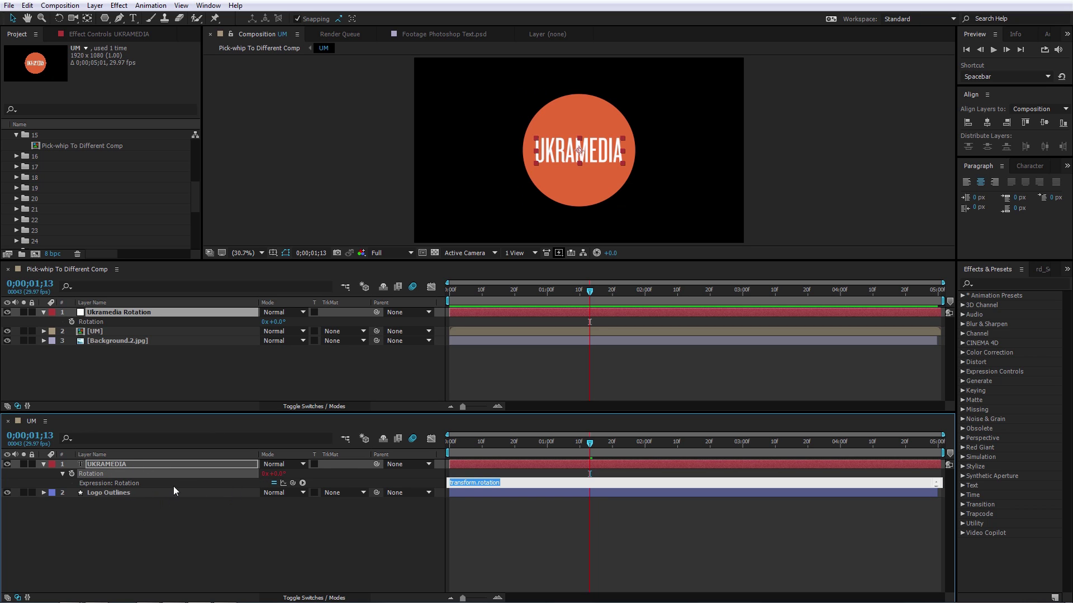
left_click_drag(292, 483, 92, 324)
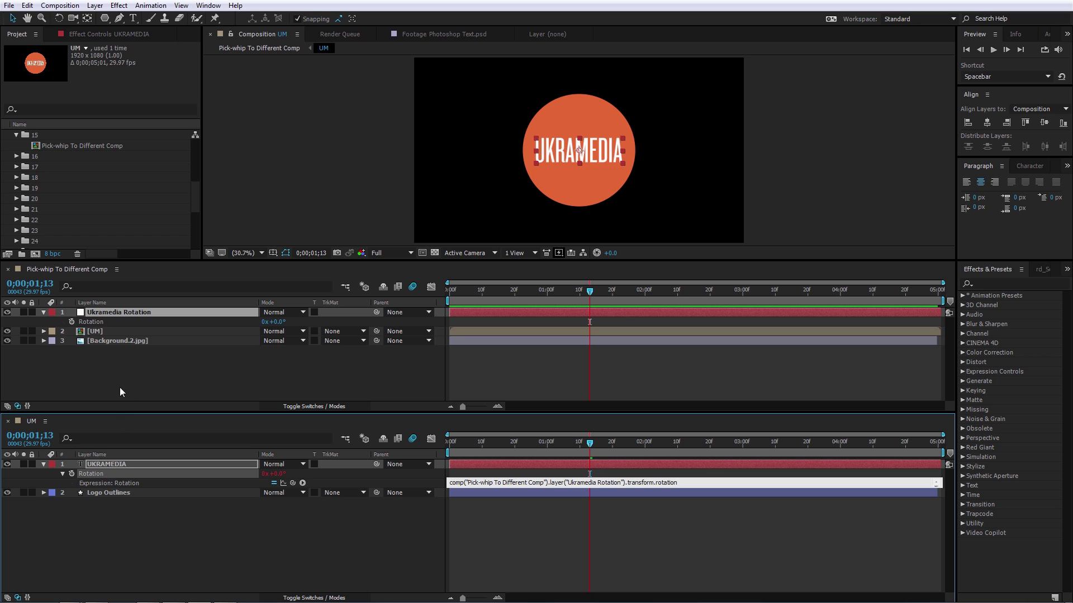
left_click(143, 372)
- Close the UM timeline and rotate the Ukramedia Rotation null to test the link between the compositions
left_click(8, 421)
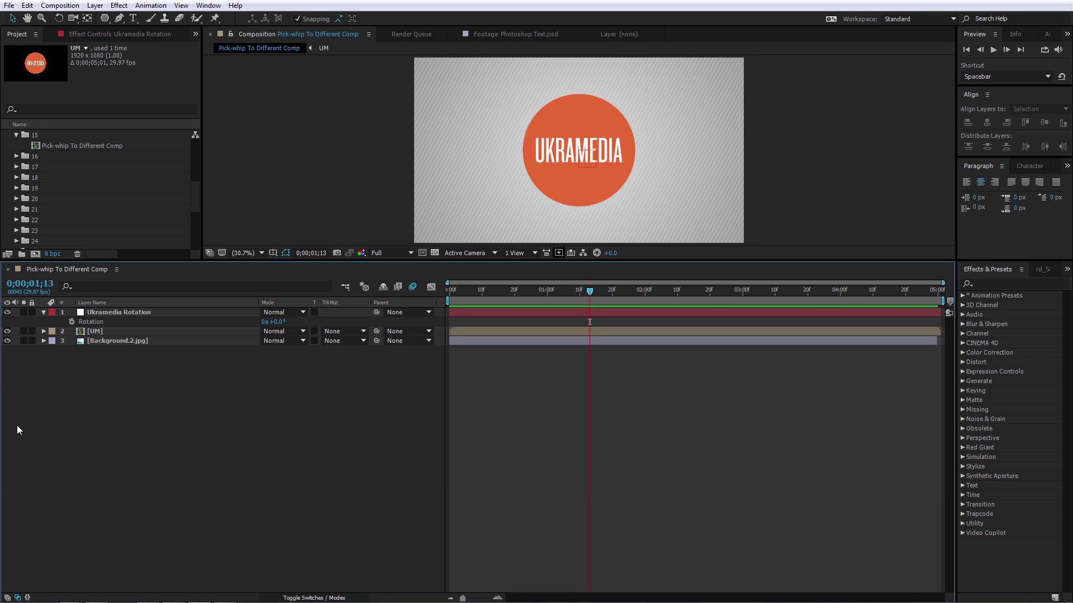
left_click(108, 313)
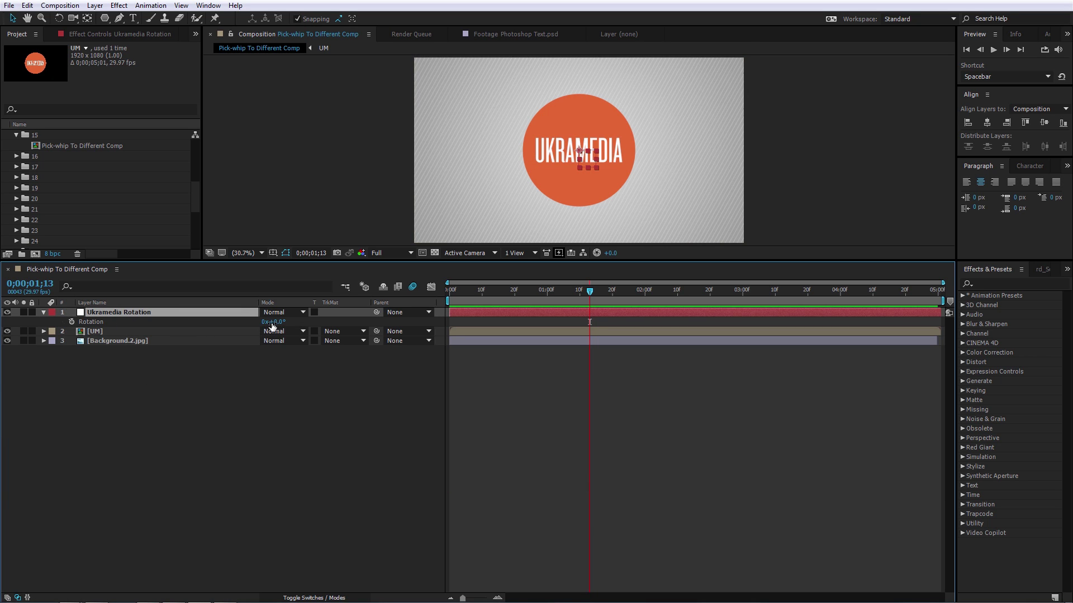
left_click_drag(276, 322, 247, 329)
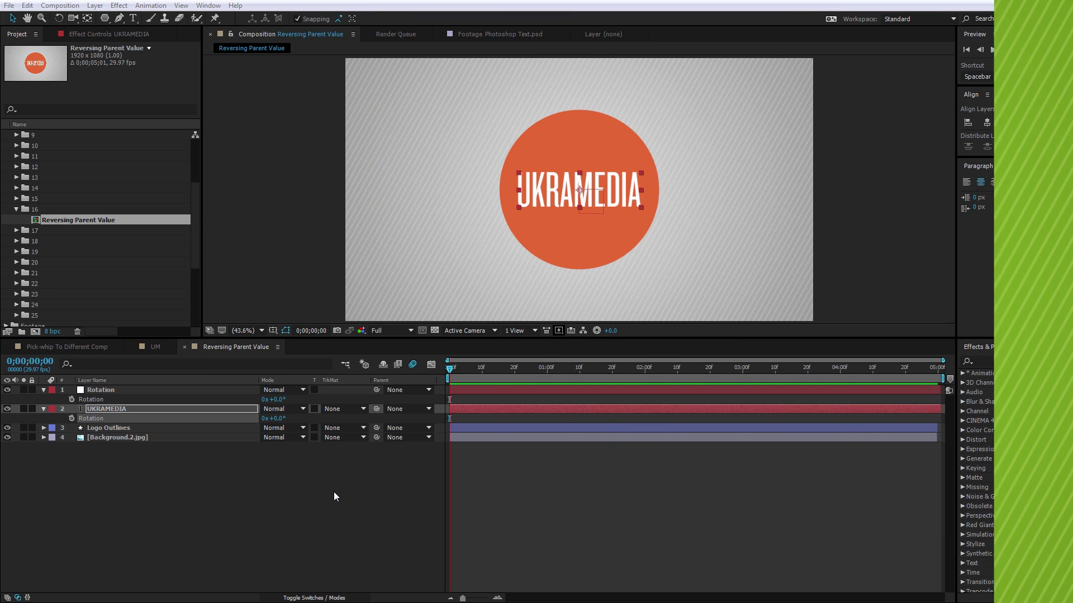
- Link the UKRAMEDIA layer's Rotation to the Rotation null's Rotation with a pick-whip expression in the Reversing Parent Value composition
left_click(333, 492)
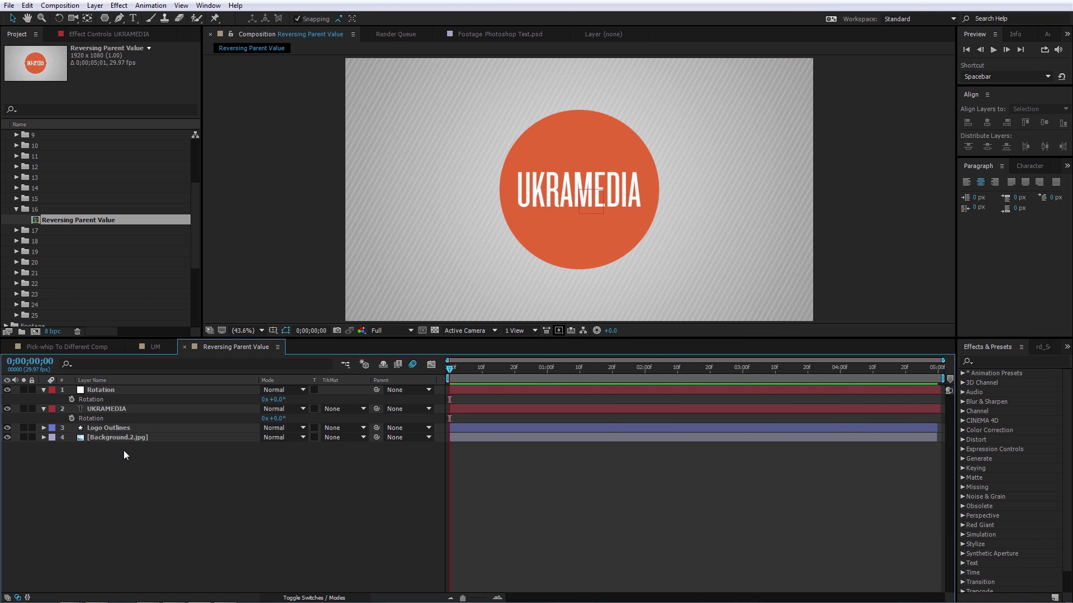
left_click(72, 418, "alt")
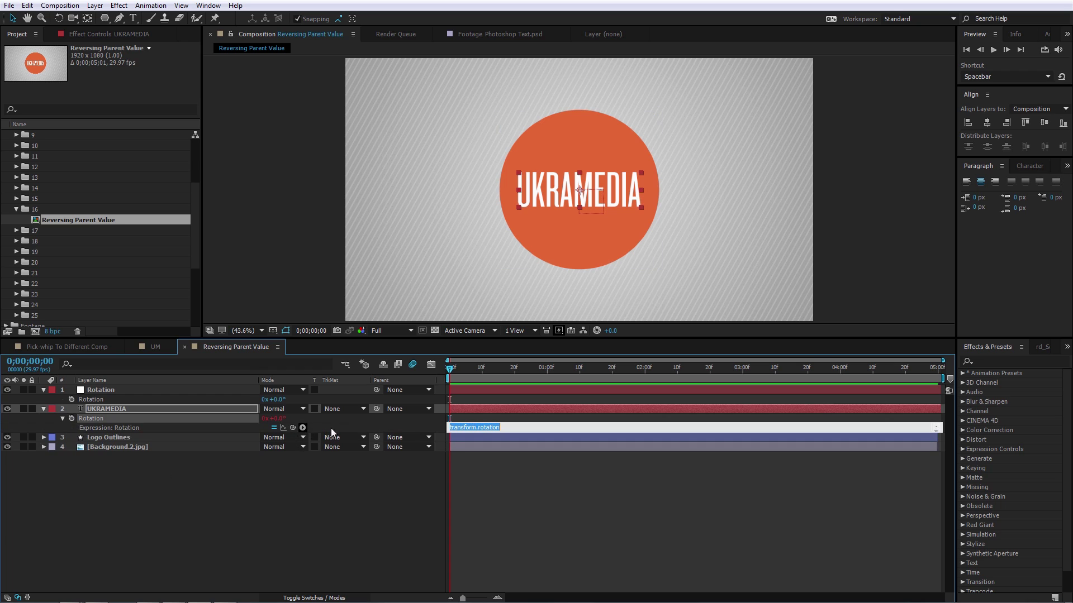
left_click_drag(293, 428, 116, 397)
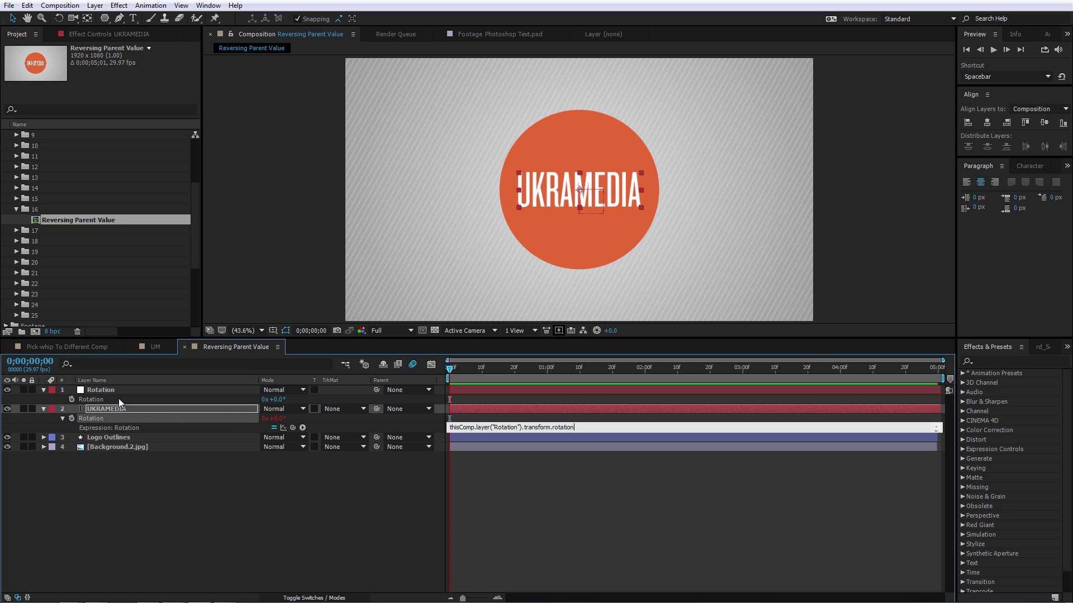
left_click(159, 496)
- Rotate the Rotation null to about 12° to test the link, and undo the rotation
left_click_drag(279, 399, 288, 406)
left_click(562, 238)
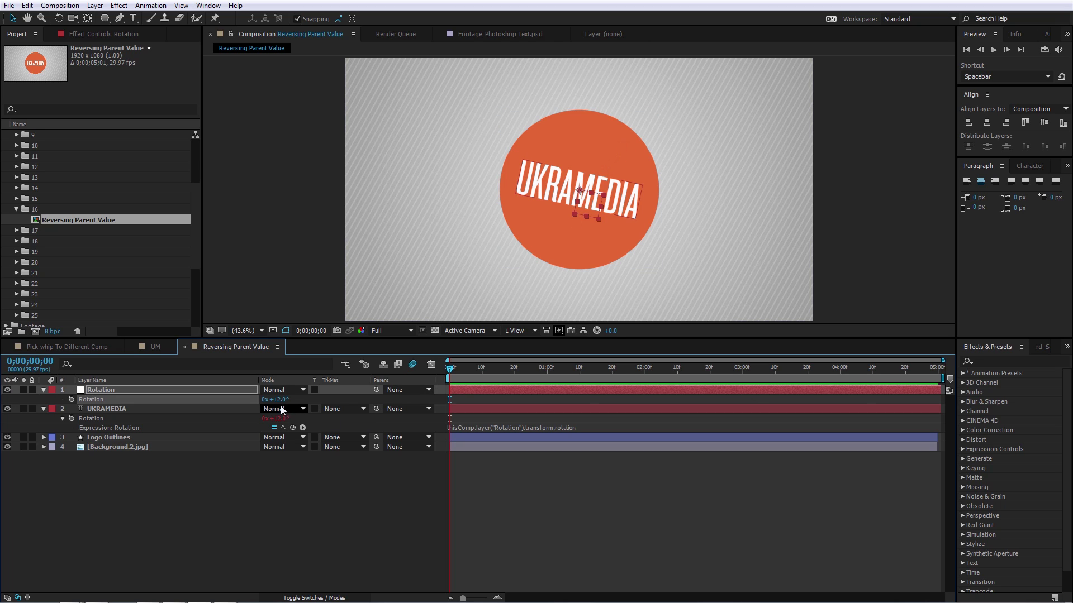
left_click(281, 457)
key("ctrl+z")
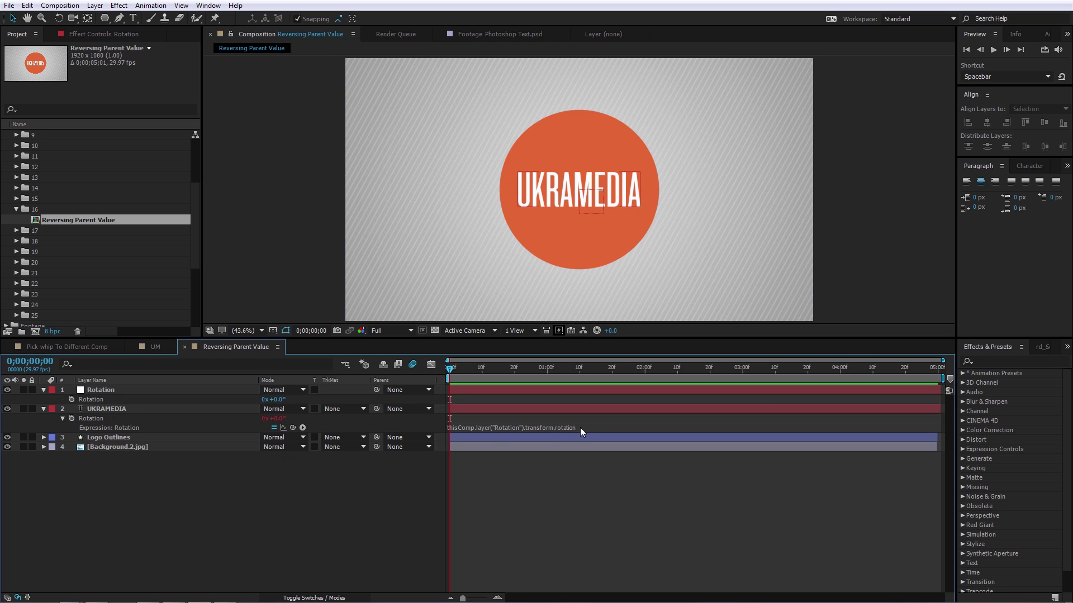
- Append *-1 to the UKRAMEDIA layer's Rotation expression, and rotate the Rotation null to test the reversed link
left_click(579, 428)
left_click(580, 427)
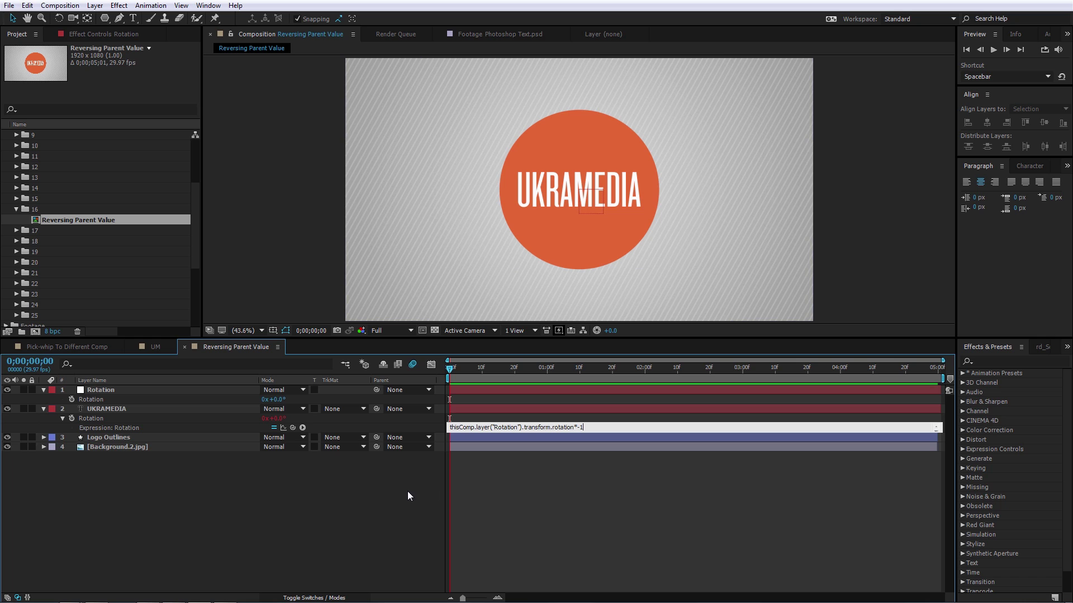
left_click(428, 490)
mouse_move(274, 399)
left_mouse_down()
mouse_move(305, 399)
mouse_move(260, 400)
left_mouse_up()
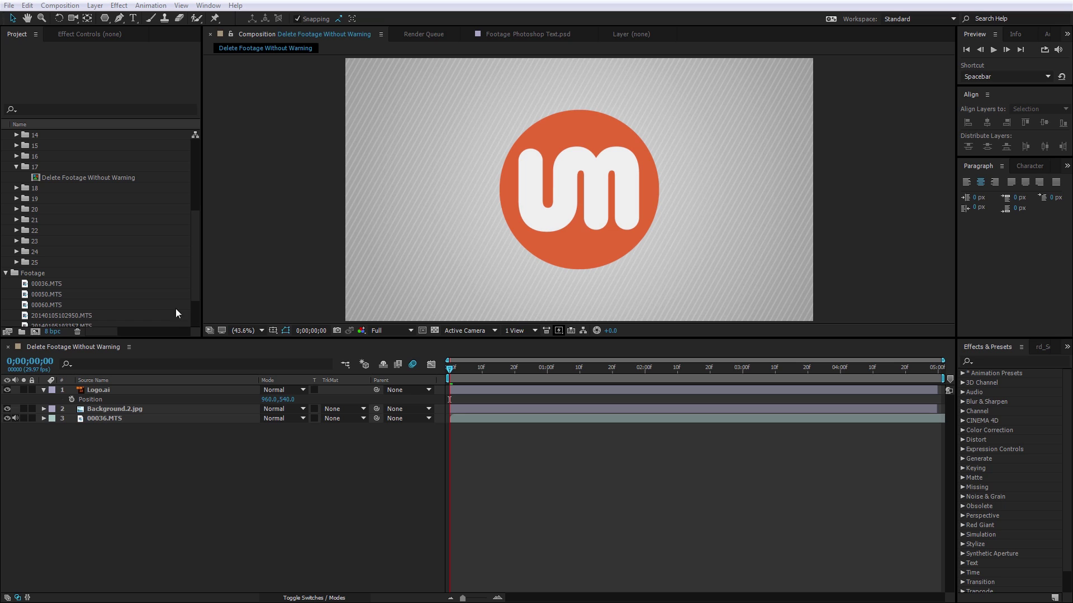
- Delete the 00036.MTS footage from the project with the command that bypasses the confirmation warning, cancelling the regular delete
left_click(58, 285)
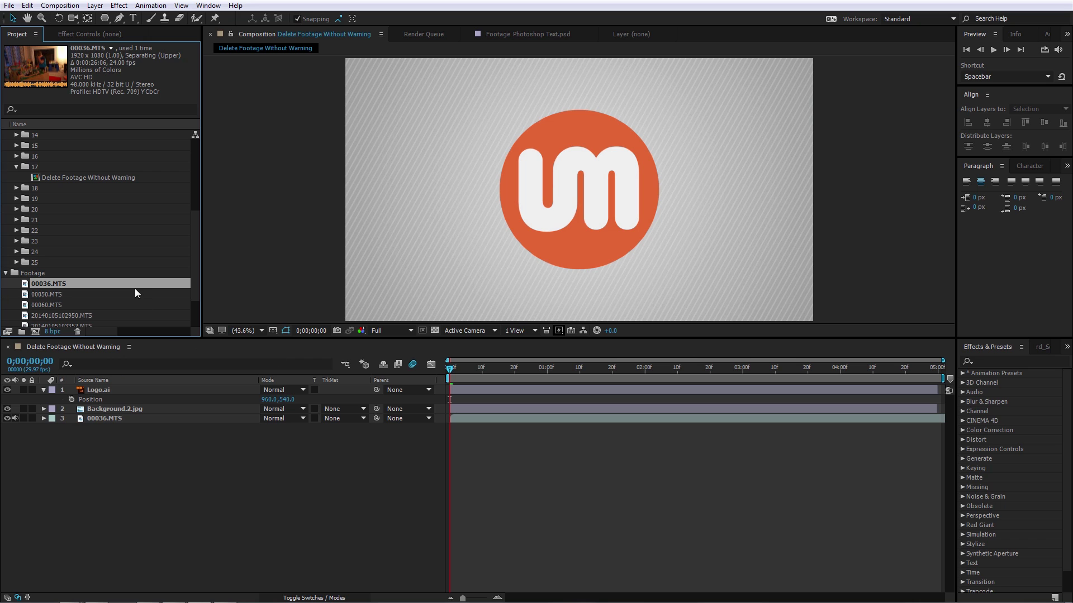
key("Delete")
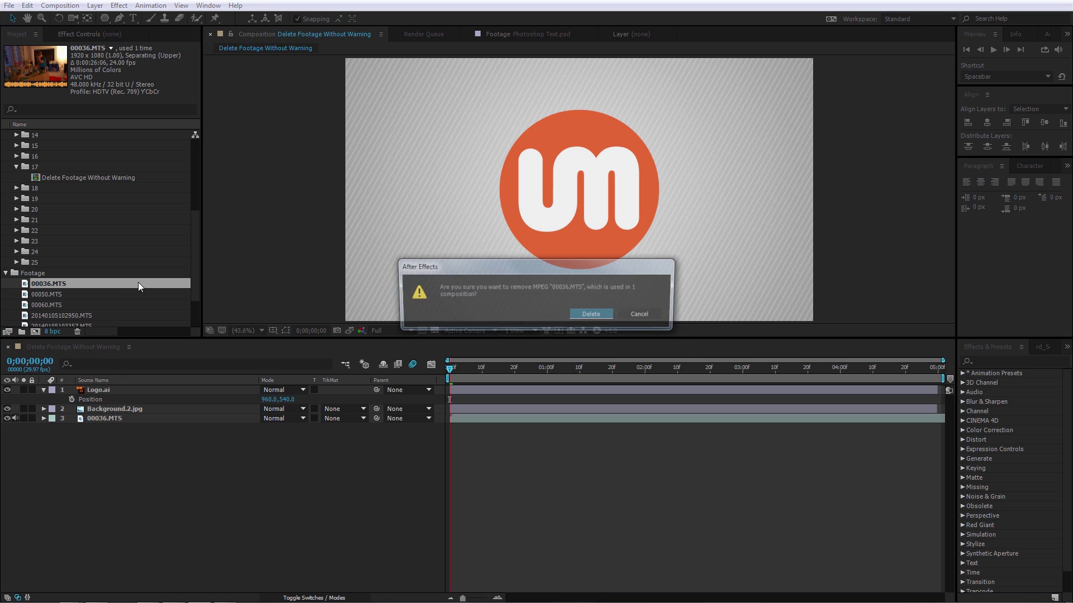
left_click(657, 319)
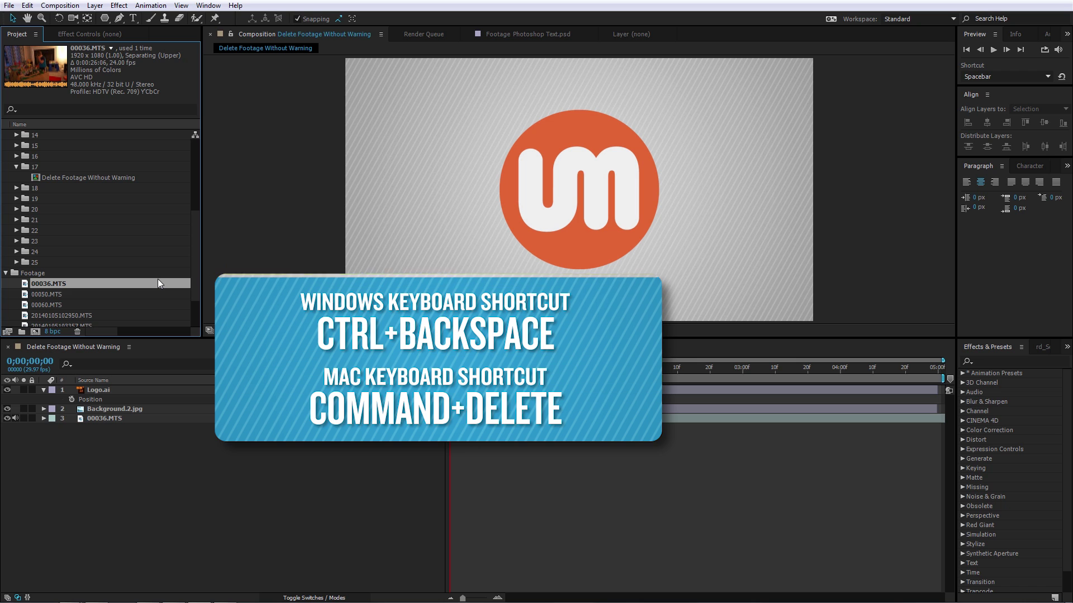
key("ctrl+BackSpace")
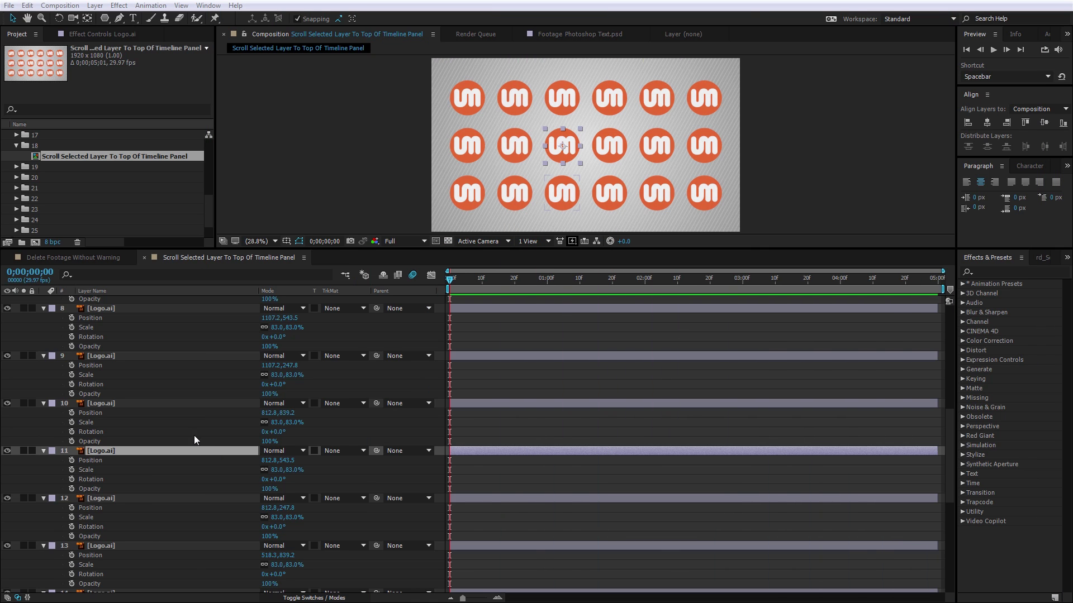
- Select the Logo.ai layer number 13 and scroll it to the top of the layer list
left_click(328, 445)
scroll(287, 438, "down", 5)
scroll(155, 449, "up", 6)
left_click(71, 464)
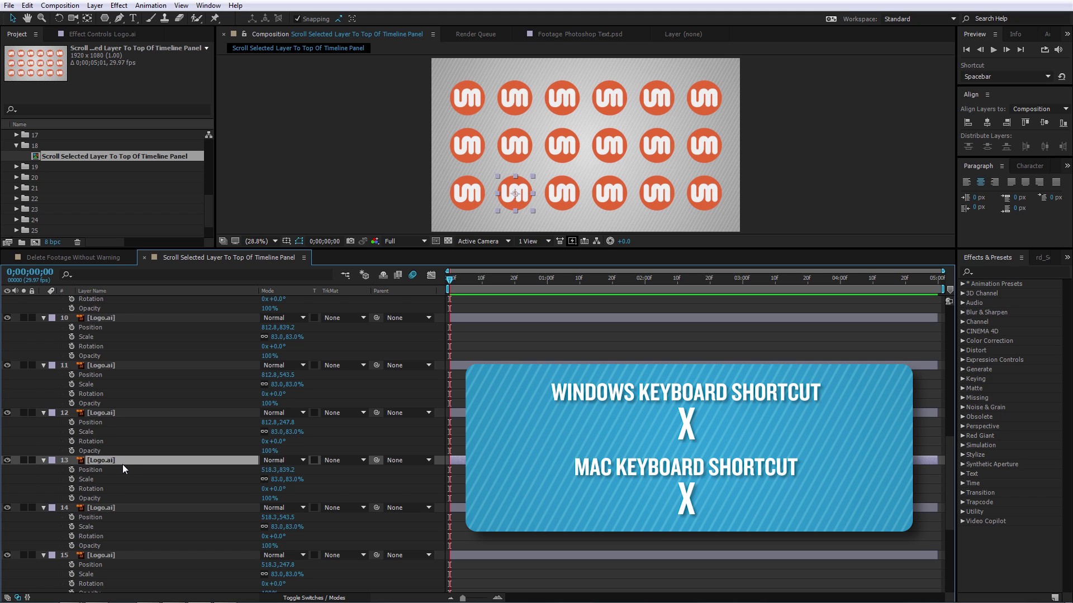
key("x")
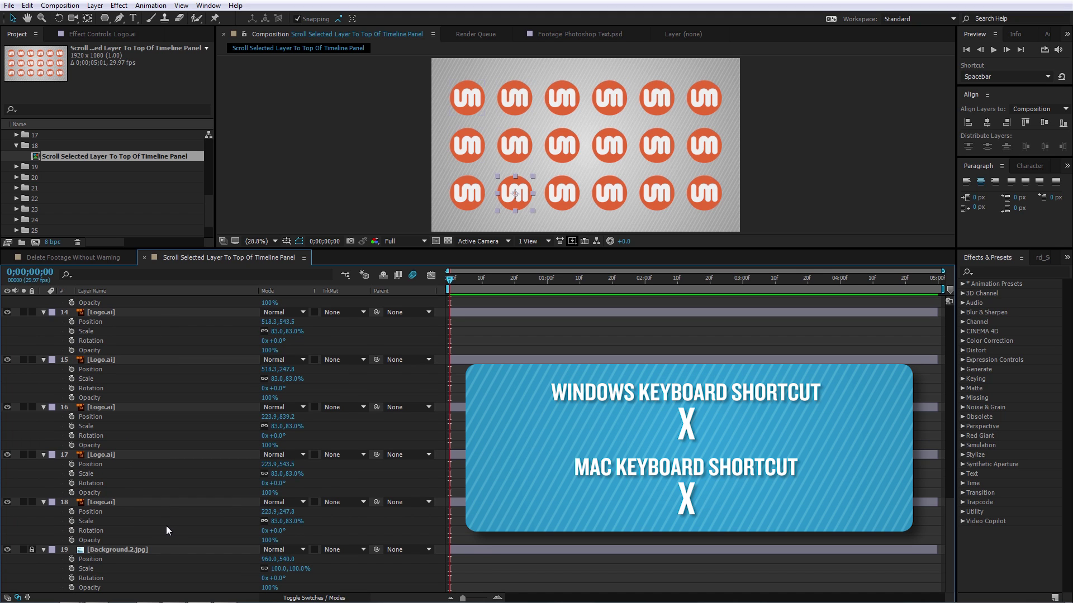
- Select the Logo.ai layer number 18 and scroll it to the top of the layer list
left_click(80, 505)
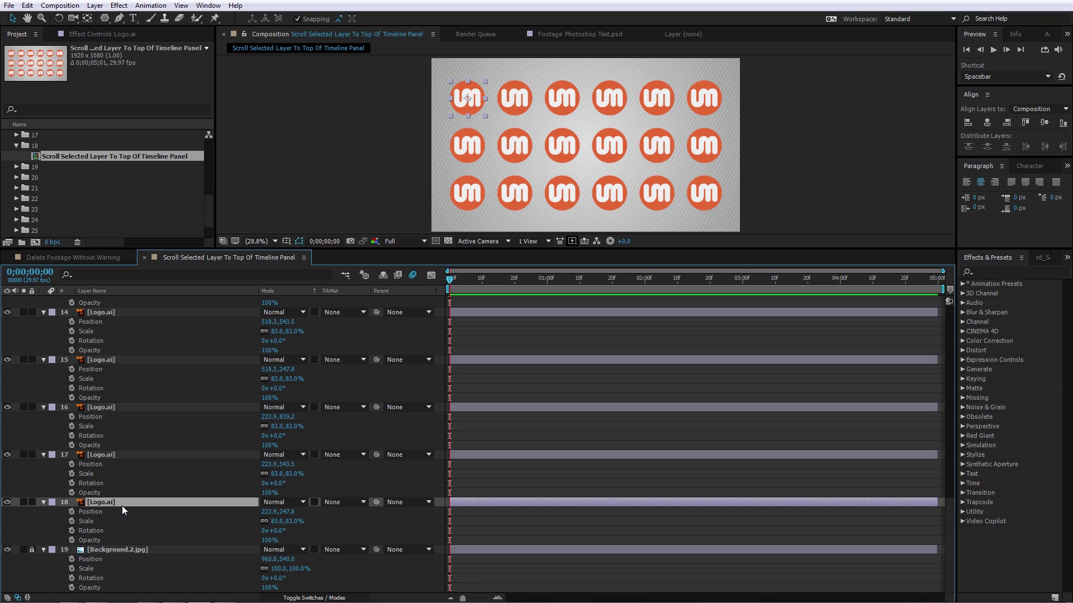
key("x")
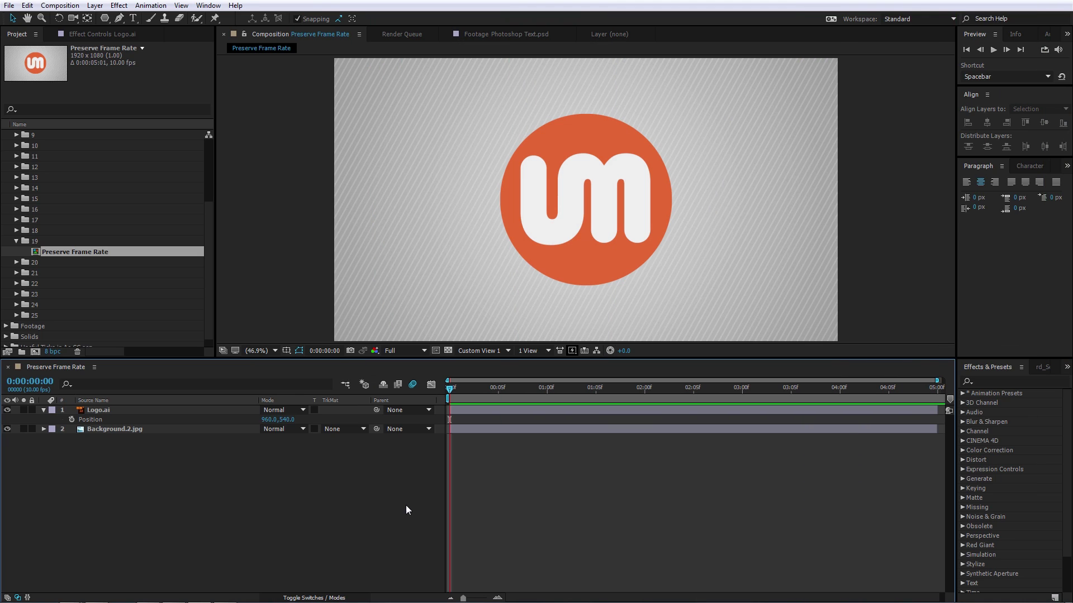
- Set the Preserve Frame Rate composition's frame rate to 6 frames per second
key("ctrl+k")
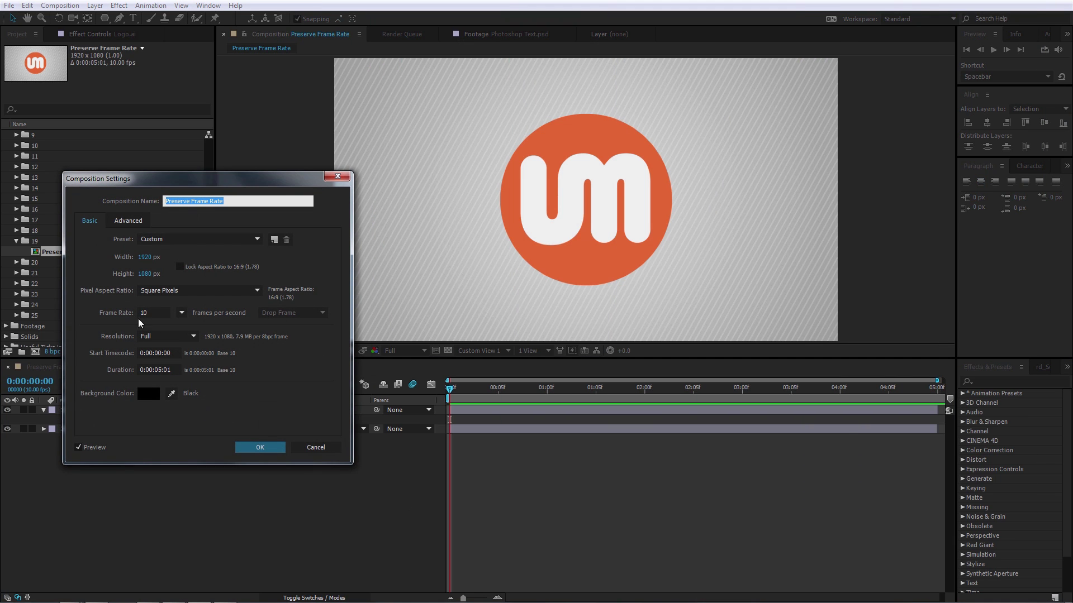
left_click(165, 311)
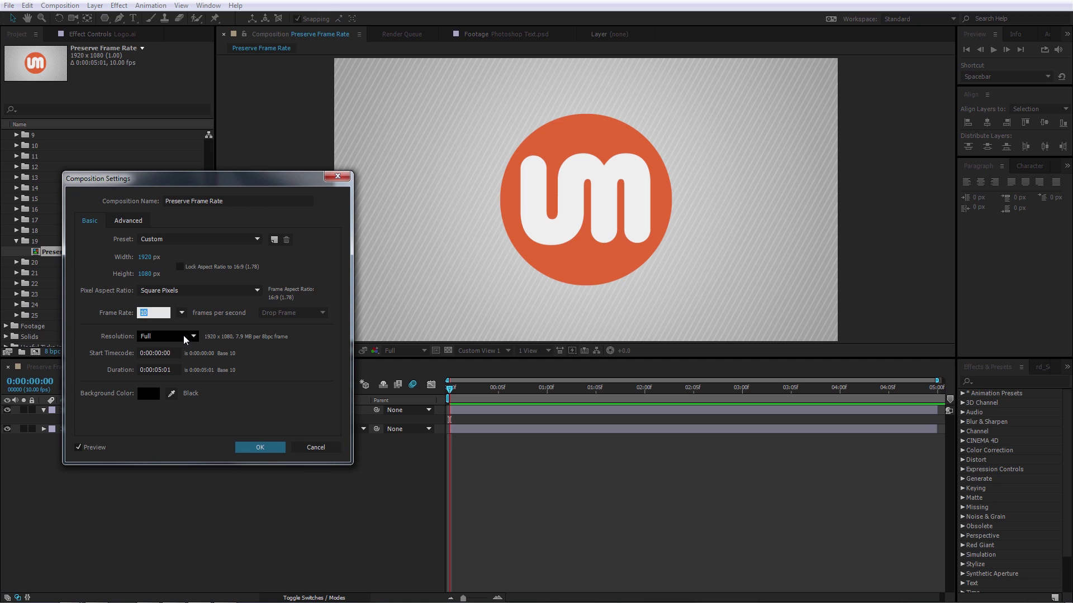
left_click(262, 447)
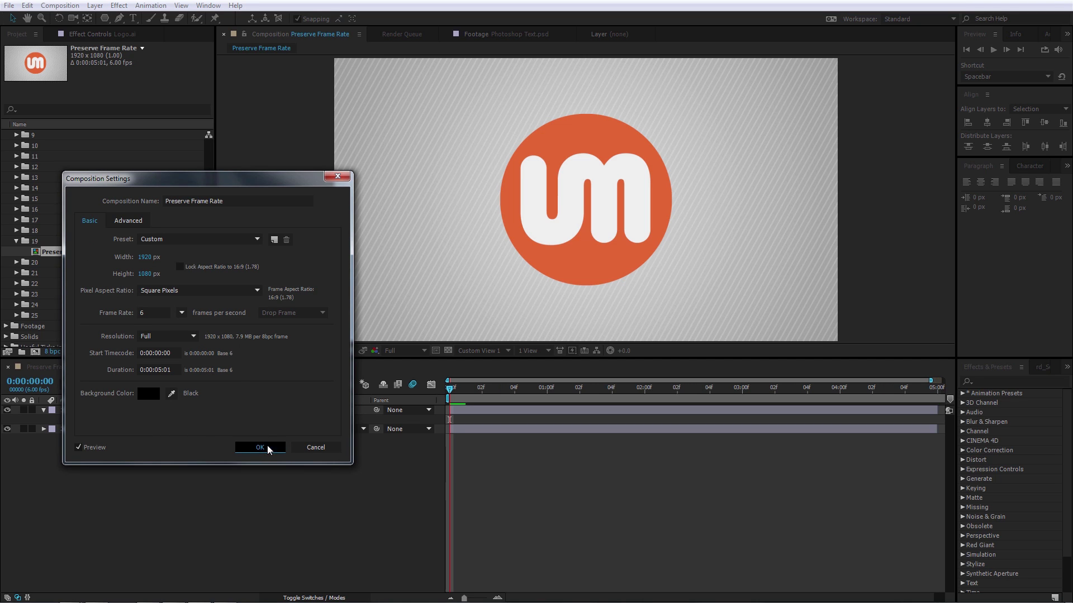
- Keyframe the Logo.ai layer's Position to move from about x 300 at the start to the right side of the frame at 3 seconds
left_click(101, 411)
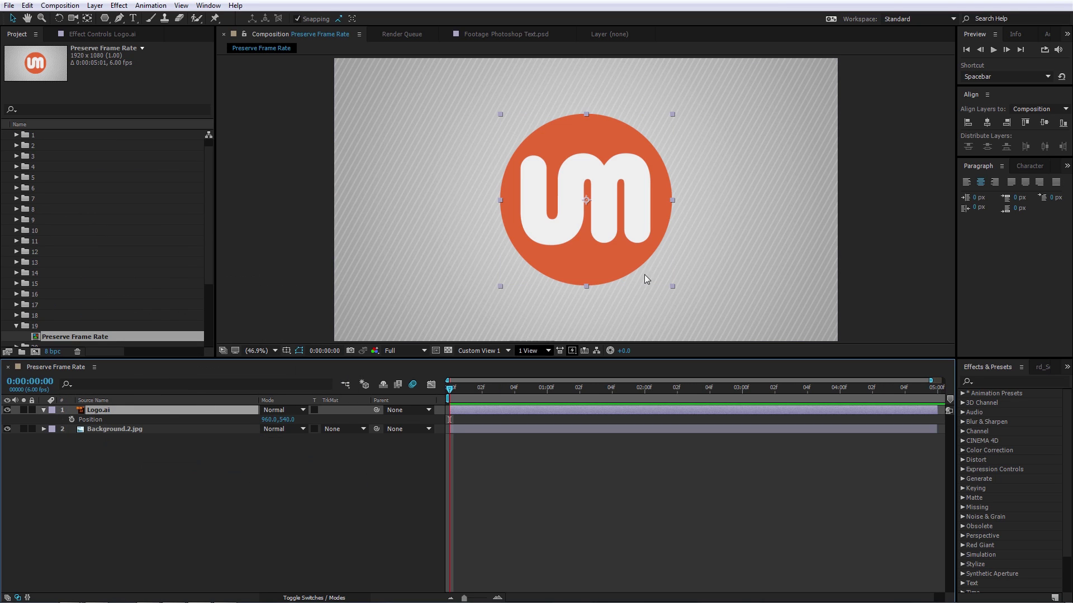
left_click(72, 419)
left_click_drag(643, 388, 741, 388)
left_click_drag(608, 262, 782, 263)
left_click_drag(675, 389, 450, 388)
left_click_drag(550, 253, 381, 247)
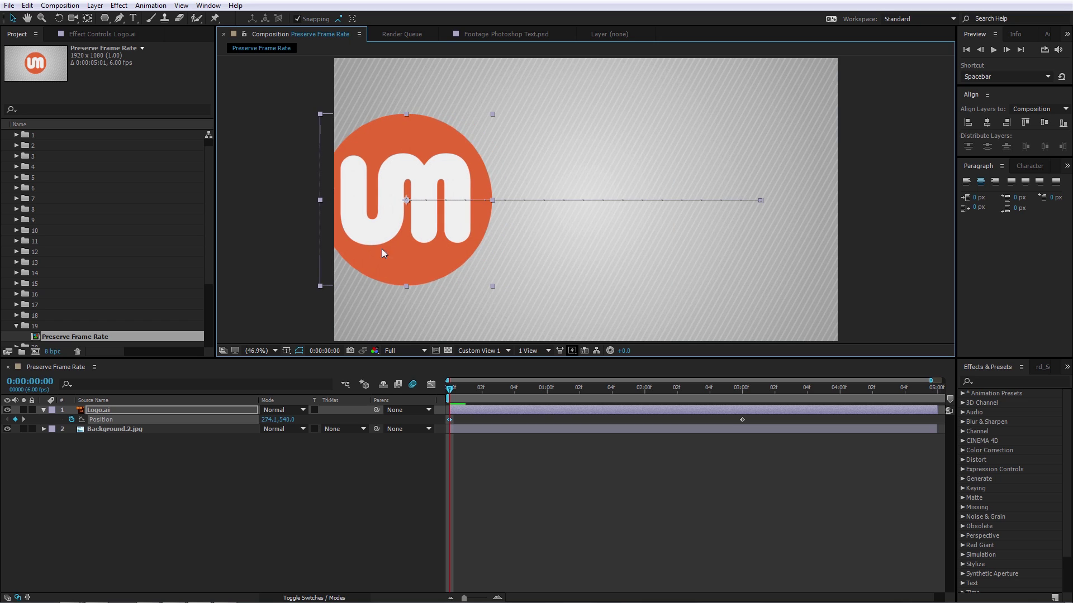
- Preview the logo's movement across the frame and return to the start of the composition
key("space")
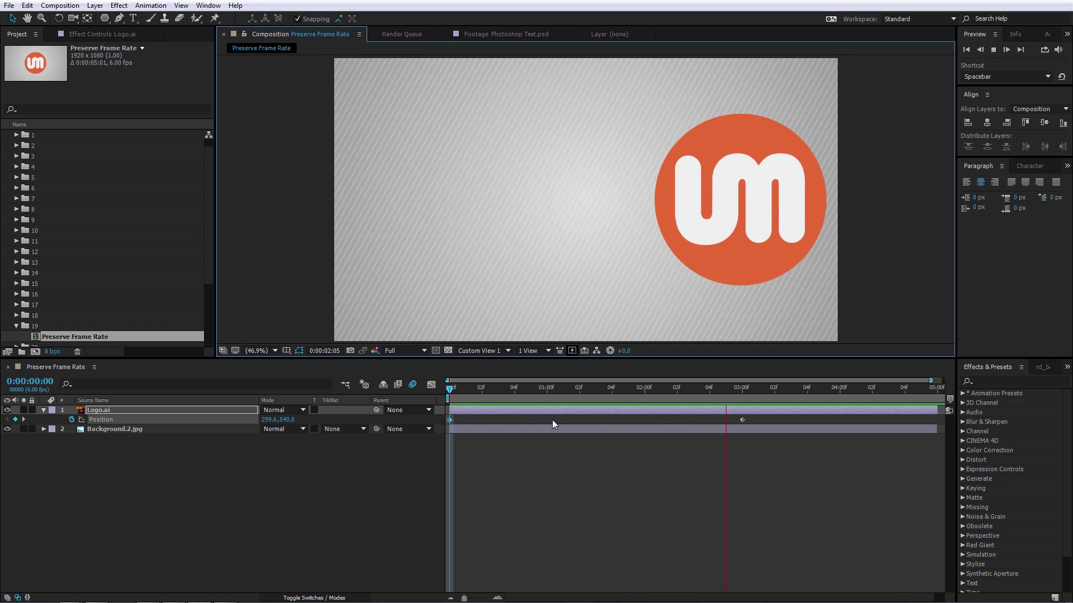
key("space")
key("Home")
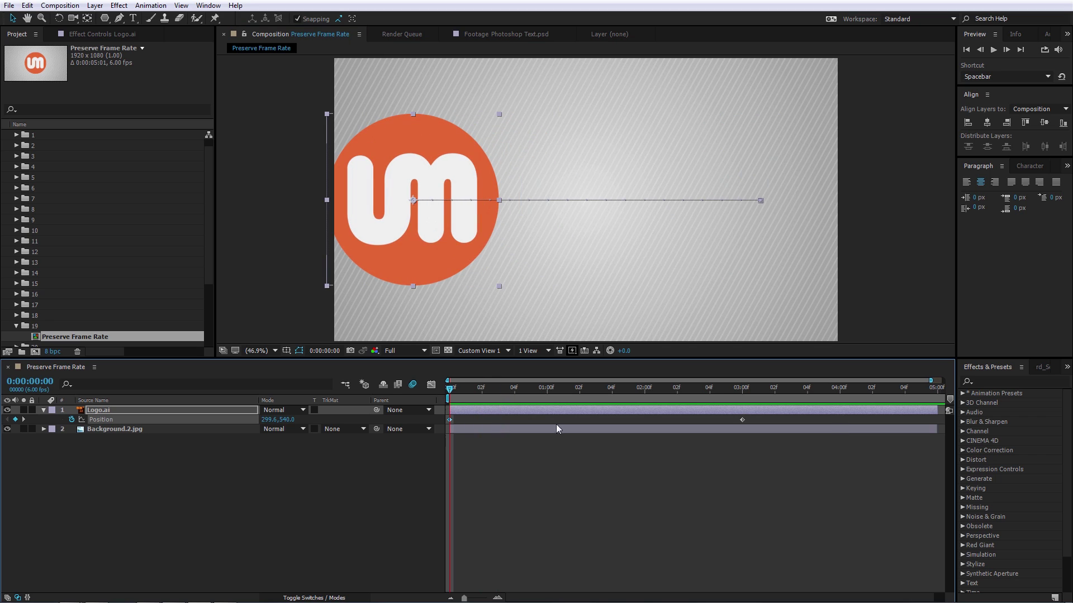
- Pre-compose the Logo.ai layer as Logo.ai Comp 1, moving all attributes into the new composition
left_click(420, 491)
left_click(136, 407)
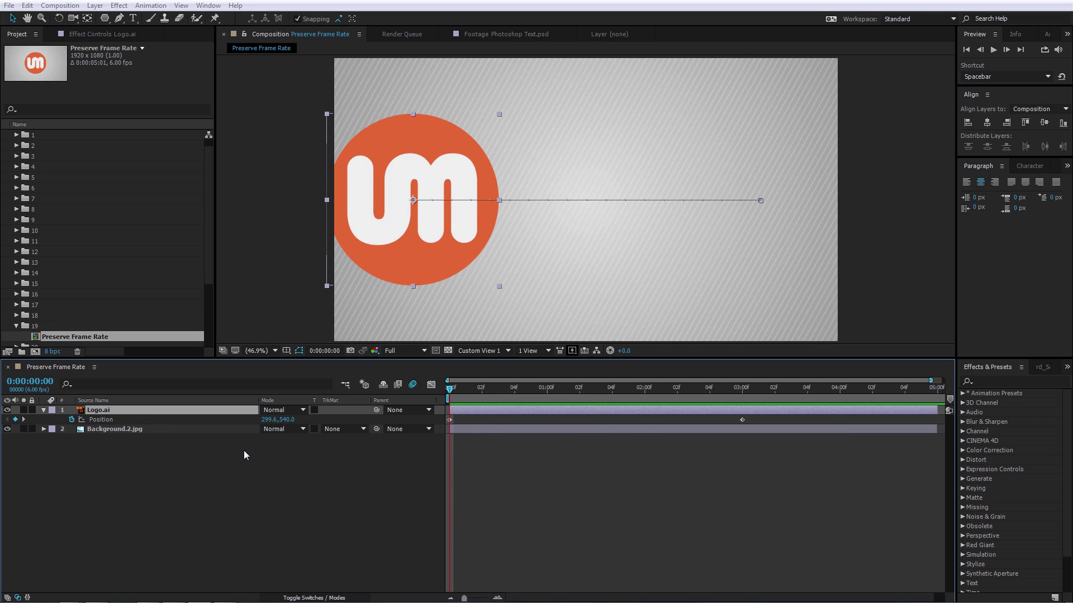
key("ctrl+shift+c")
left_click(459, 357)
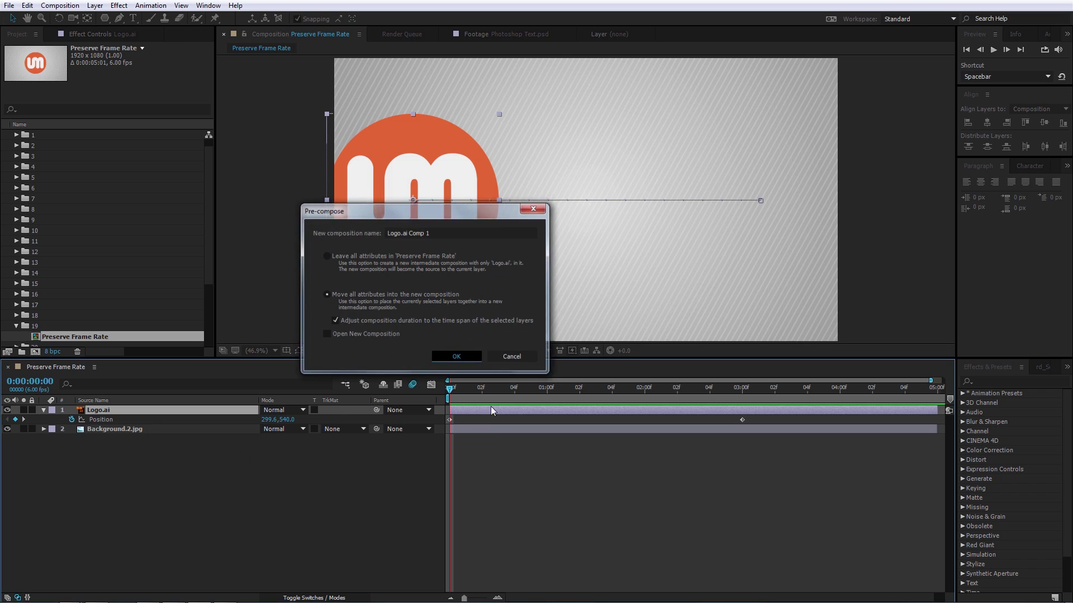
left_click(397, 480)
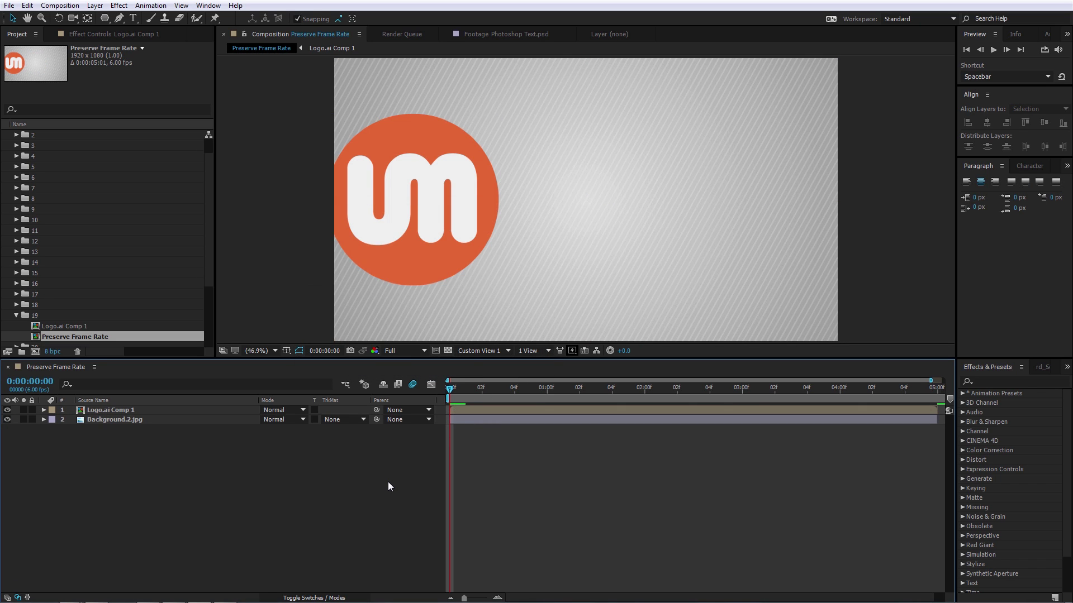
- Set the Preserve Frame Rate composition's frame rate to 29.97 frames per second
key("ctrl+k")
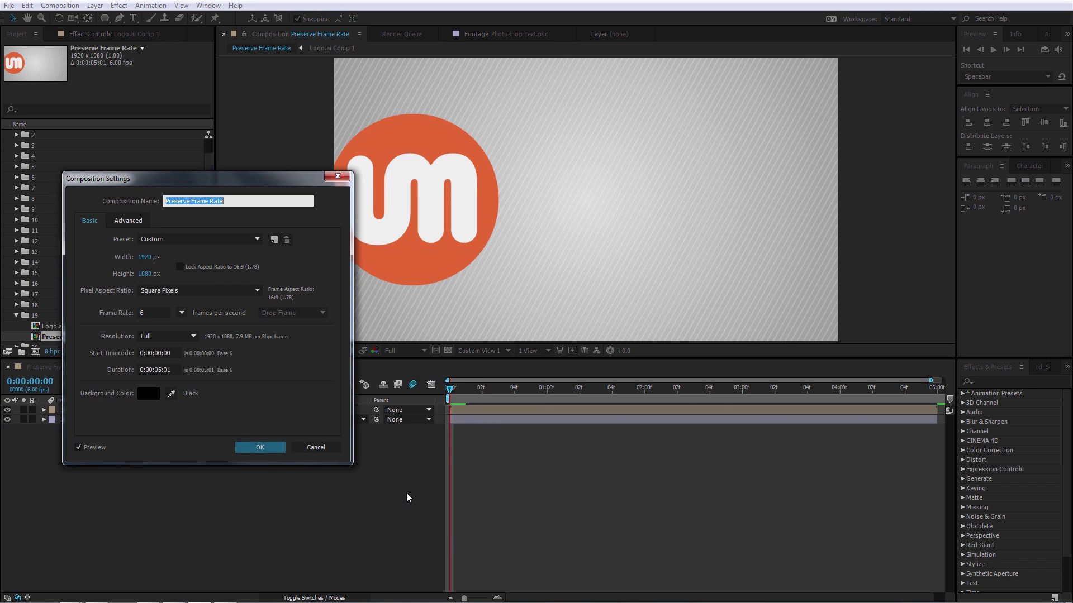
left_click(181, 312)
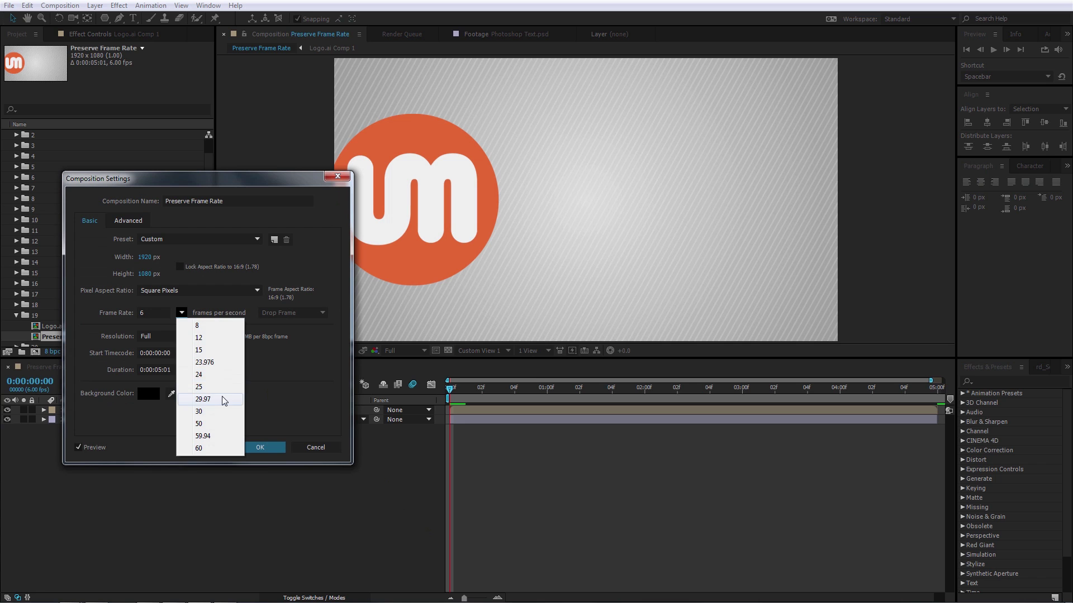
left_click(222, 399)
left_click(262, 448)
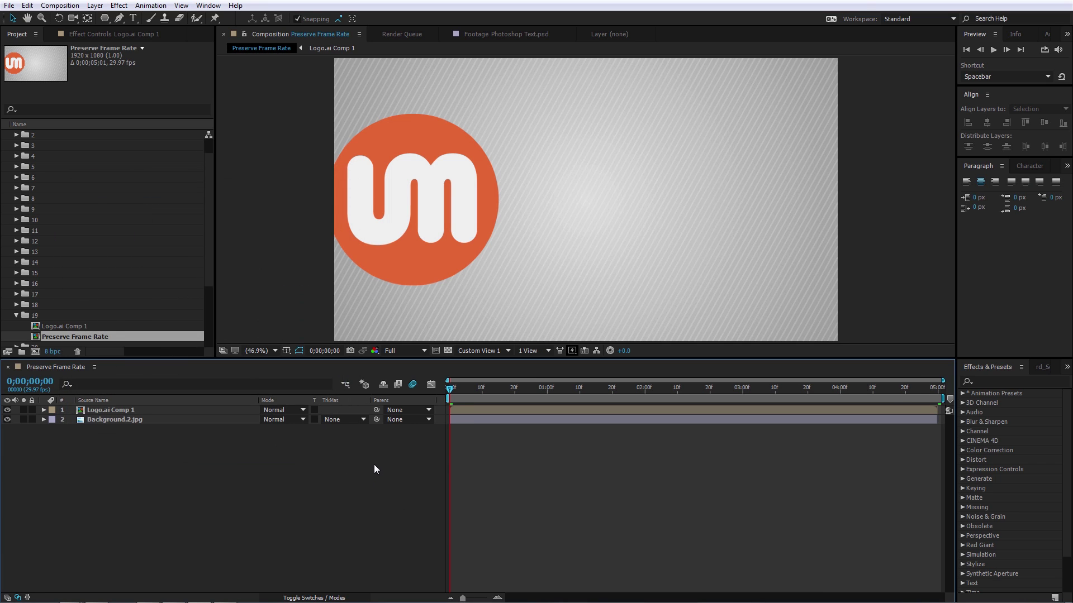
- Preview the nested logo animation in the main composition and step one frame forward to check its motion
key("space")
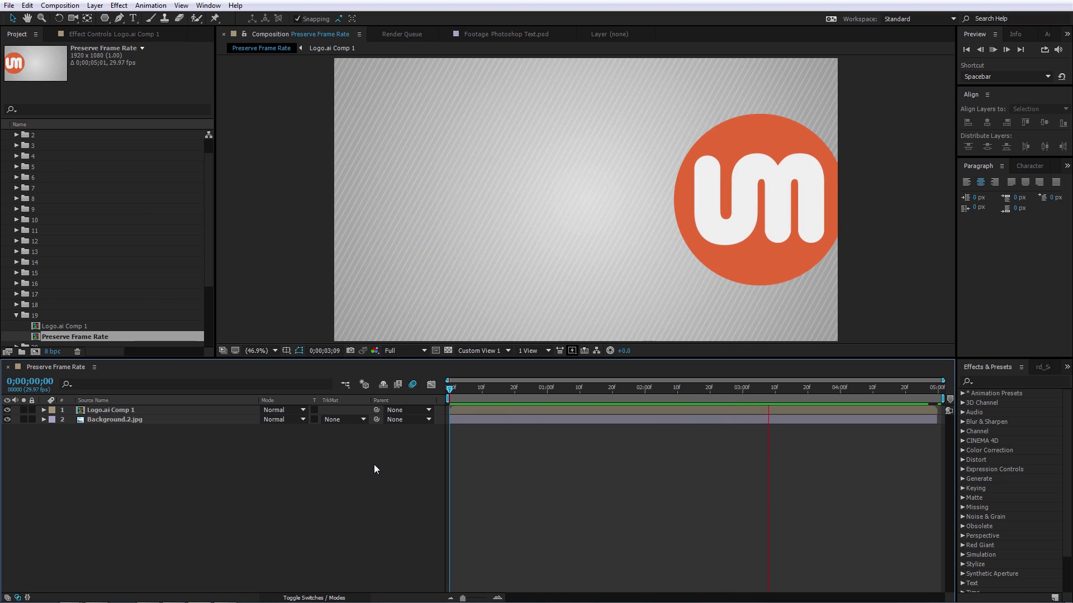
key("space")
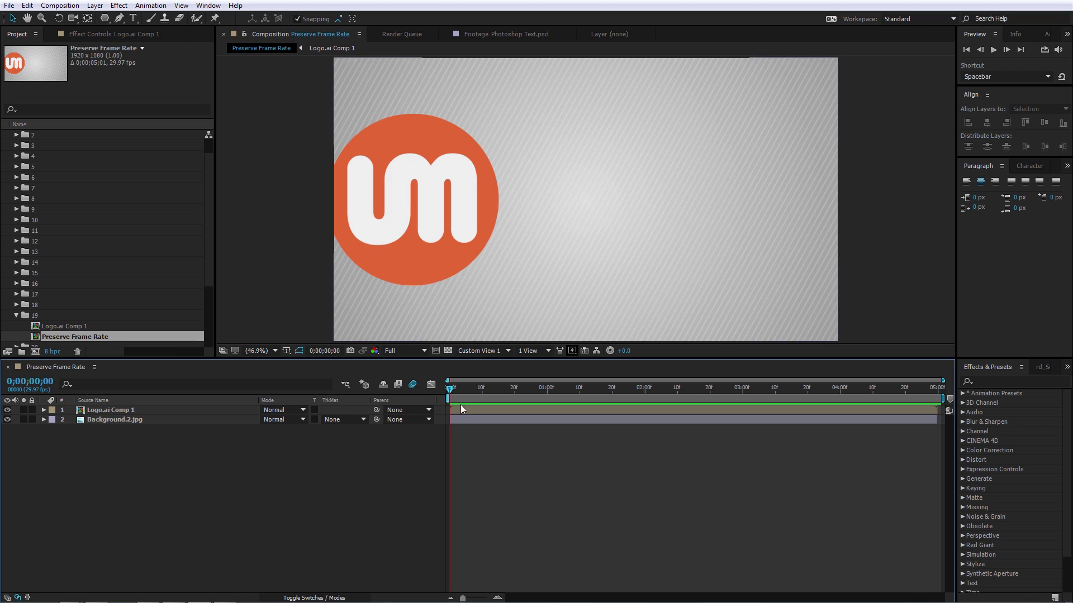
key("Page_Down")
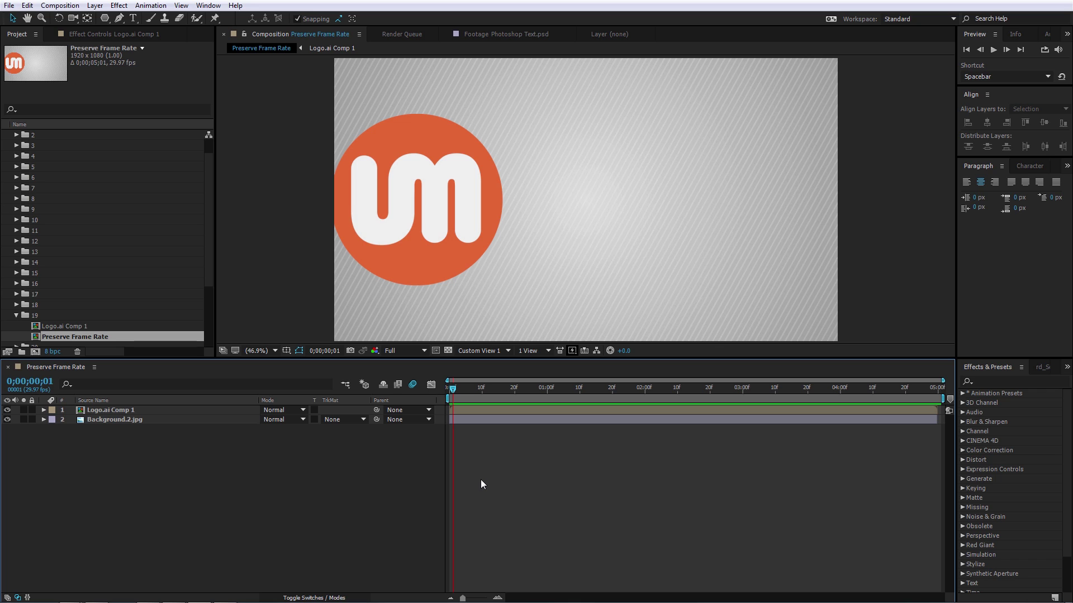
- Enable preserving the frame rate when nested or in the render queue for Logo.ai Comp 1
double_click(187, 409)
left_click(345, 492)
key("ctrl+k")
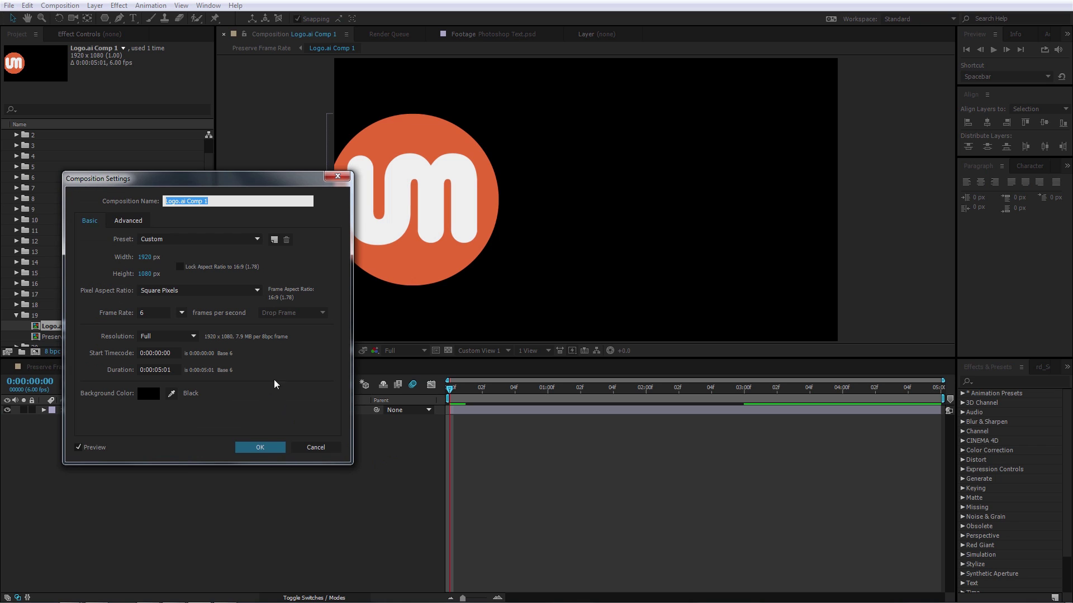
left_click(128, 221)
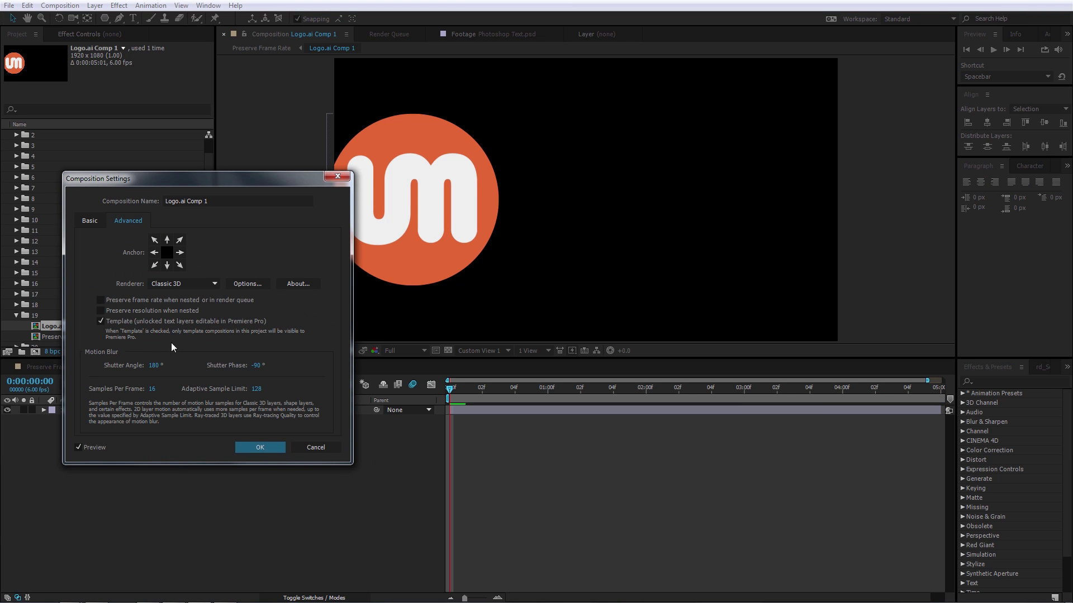
left_click(100, 301)
left_click(255, 447)
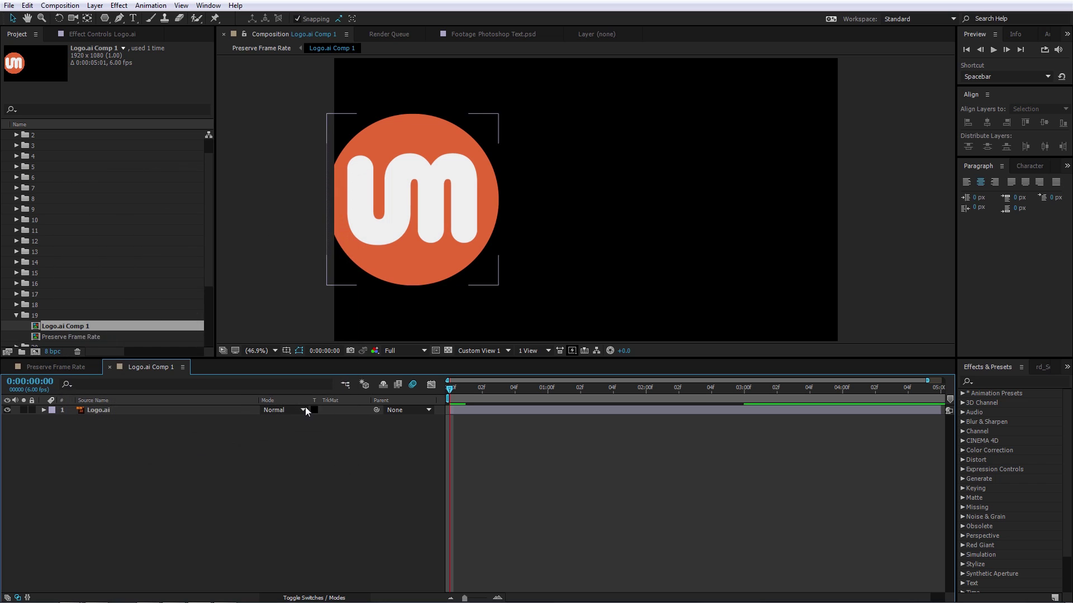
- Return to the Preserve Frame Rate composition and preview the nested logo animation
key("Tab")
left_click(202, 459)
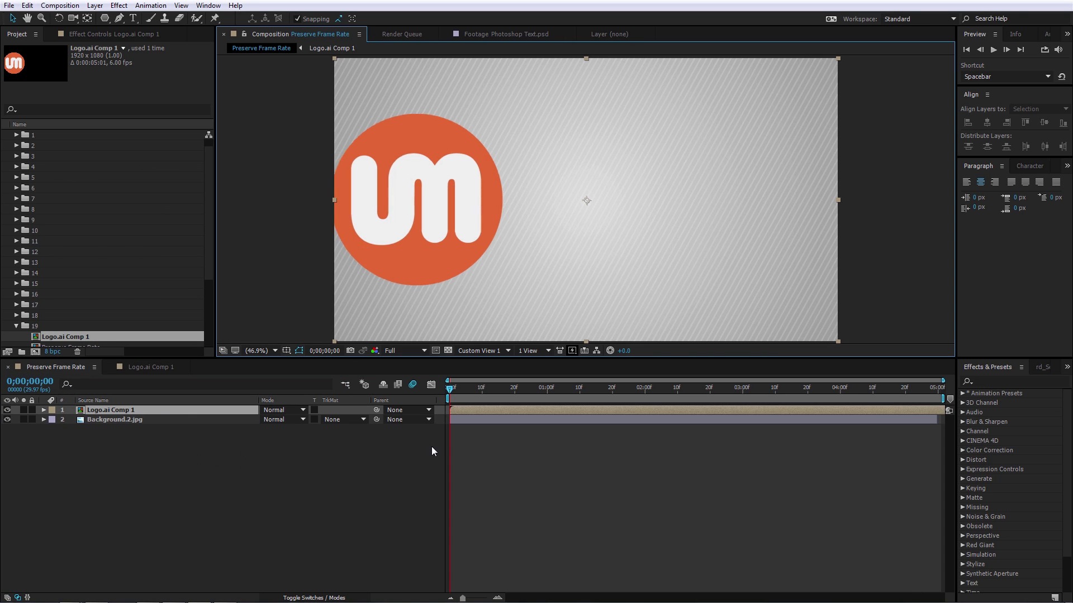
key("space")
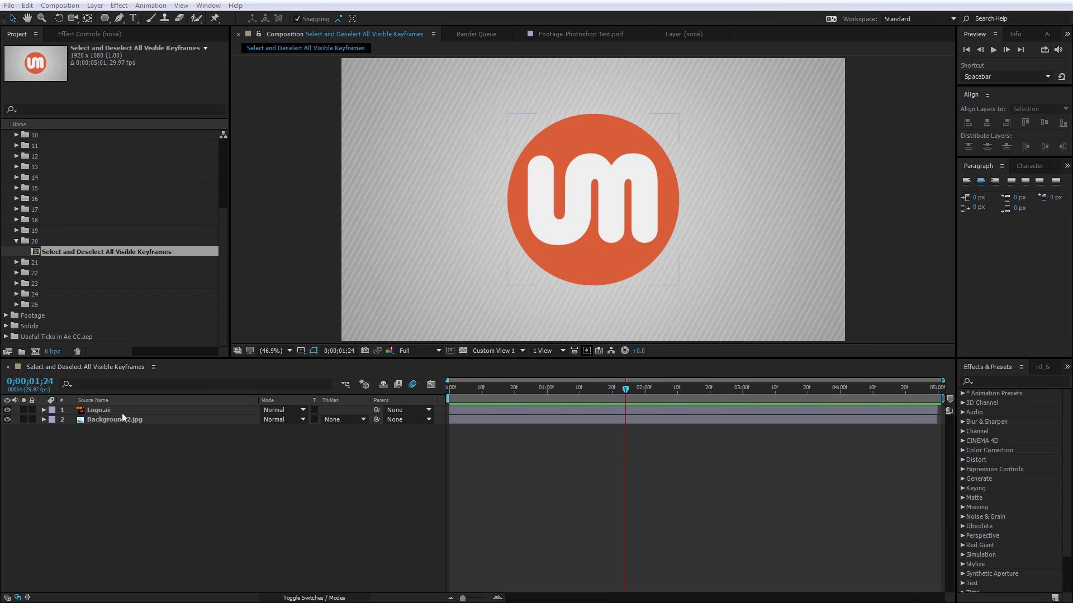
- Reveal the Anchor Point, Position, Scale, Rotation and Opacity properties of the Logo.ai layer
left_click(122, 413)
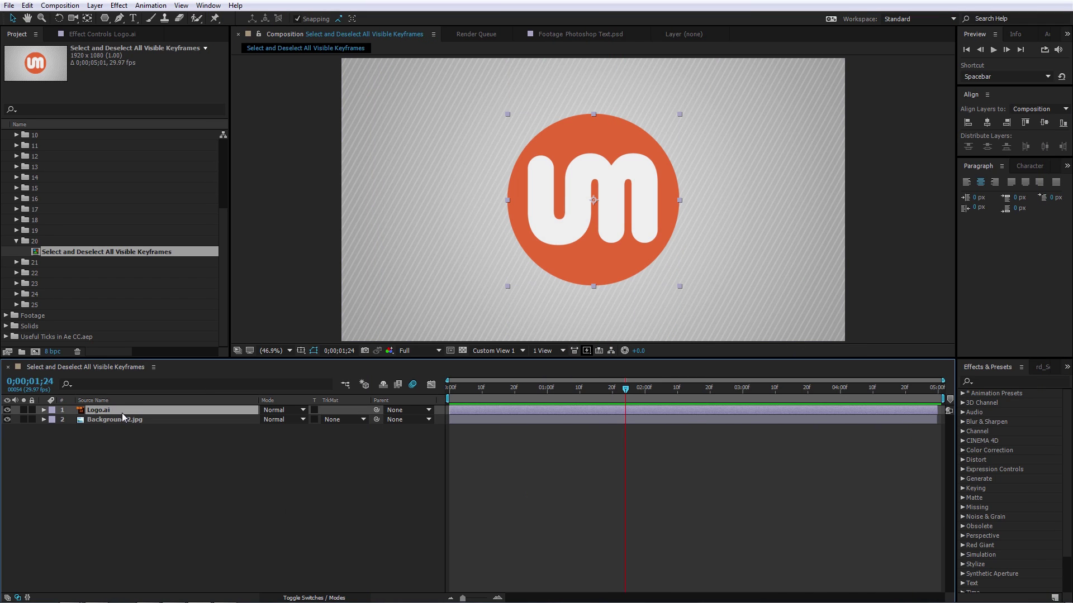
key("a")
key("shift+p")
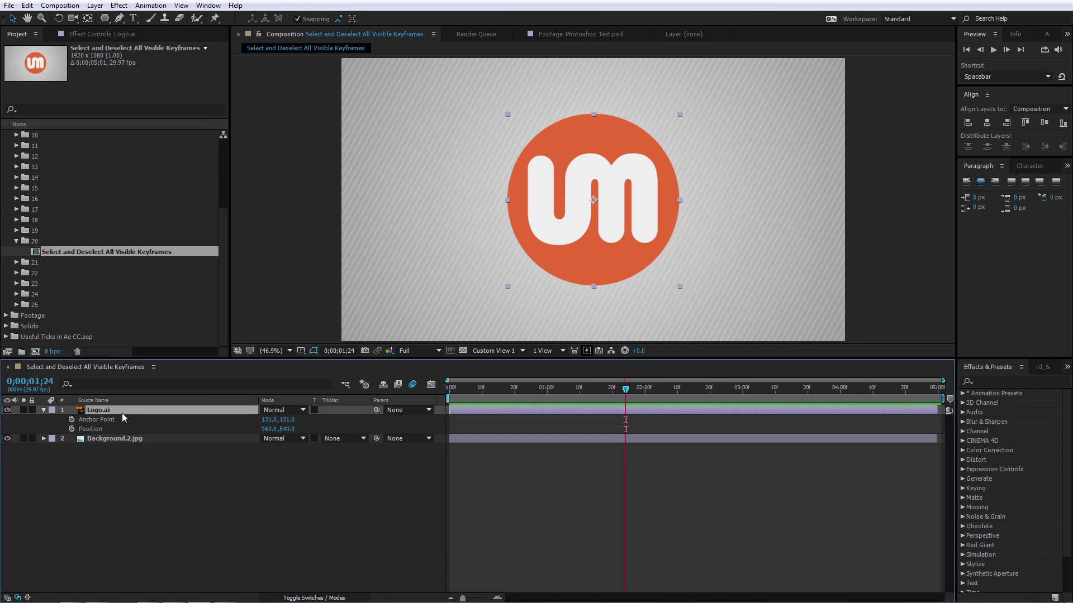
key("shift+s")
key("shift+r")
key("shift+t")
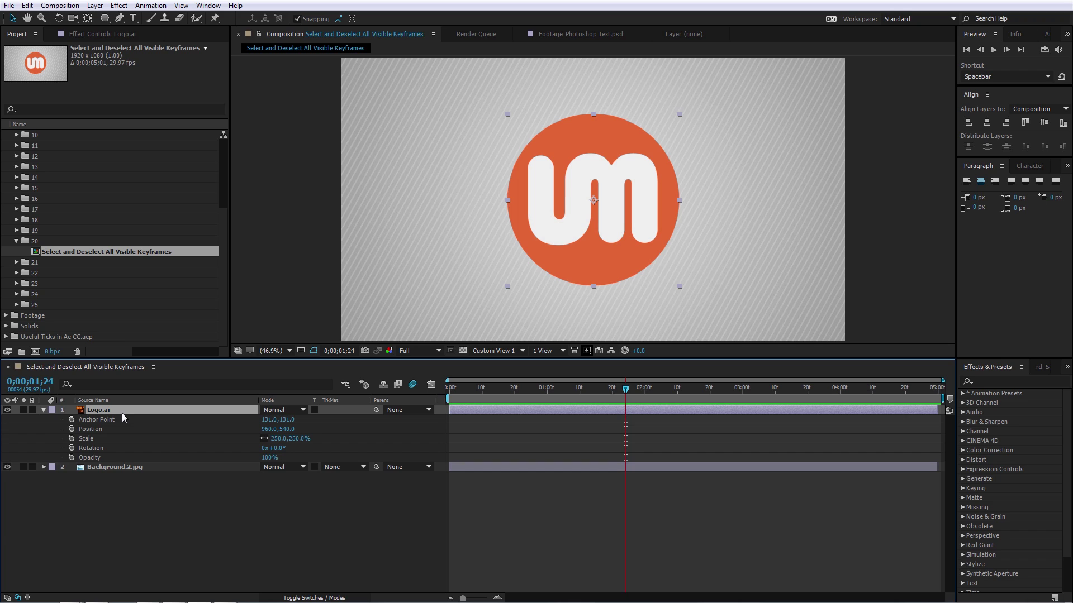
- Keyframe all five transform properties of the Logo.ai layer at 0;00;01;24 and at 0;00;00;12
left_click(71, 420)
left_click(490, 391)
left_click(15, 429)
left_click(15, 419)
left_click(15, 438)
left_click(15, 448)
left_click(15, 457)
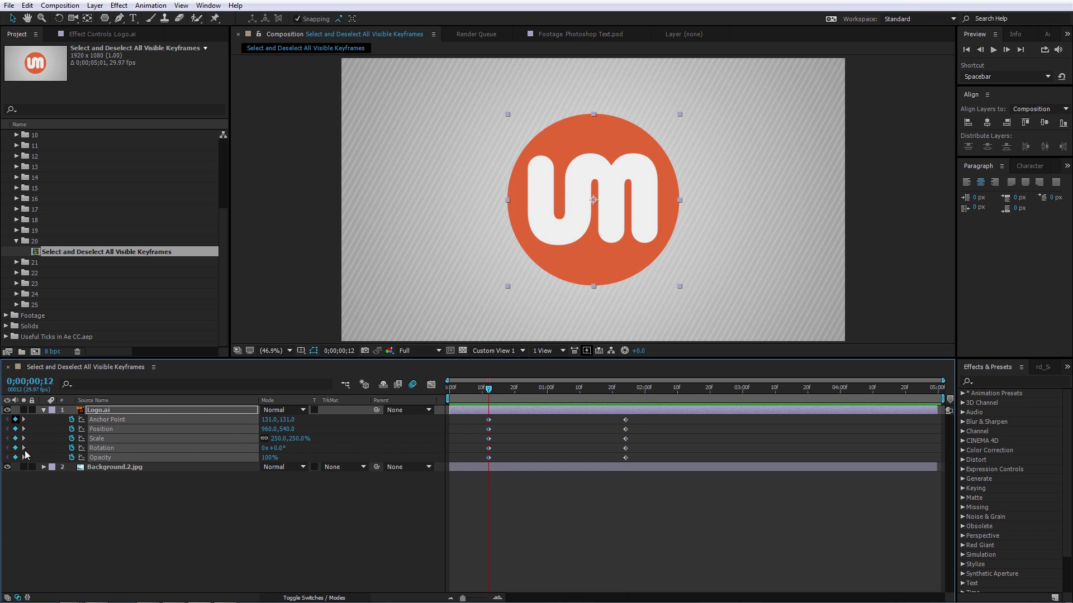
- Add keyframes to all five Logo.ai transform properties at 0;00;01;07 and deselect everything
key("space")
left_click(15, 419)
left_click(15, 429)
left_click(15, 438)
left_click(15, 448)
left_click(15, 458)
left_click(394, 545)
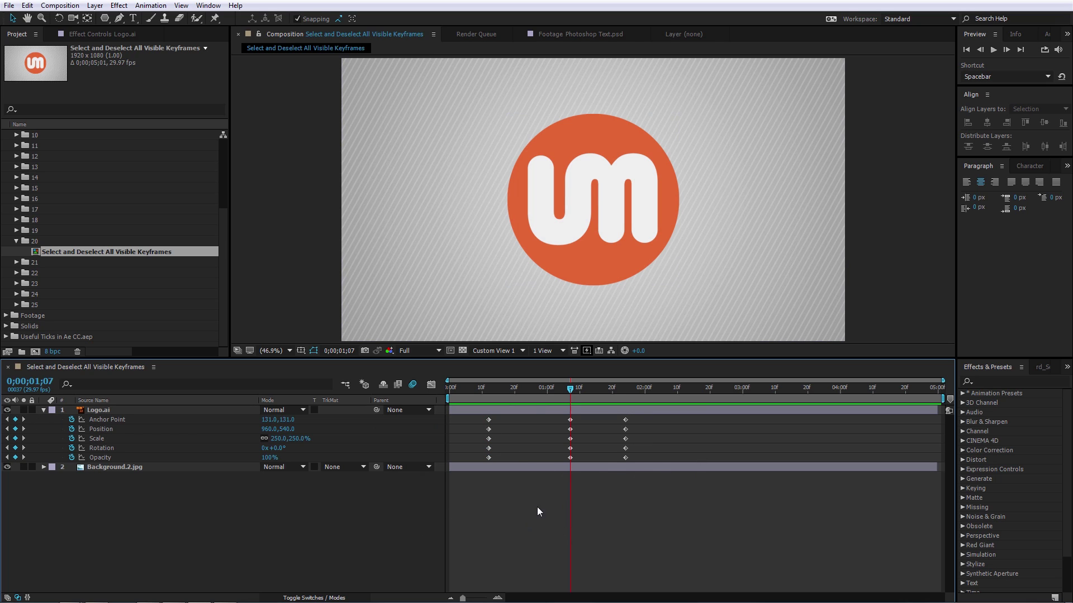
- Try selecting the keyframes with a selection box and with the regular Select All command, clearing the selection each time
left_click_drag(439, 473, 408, 476)
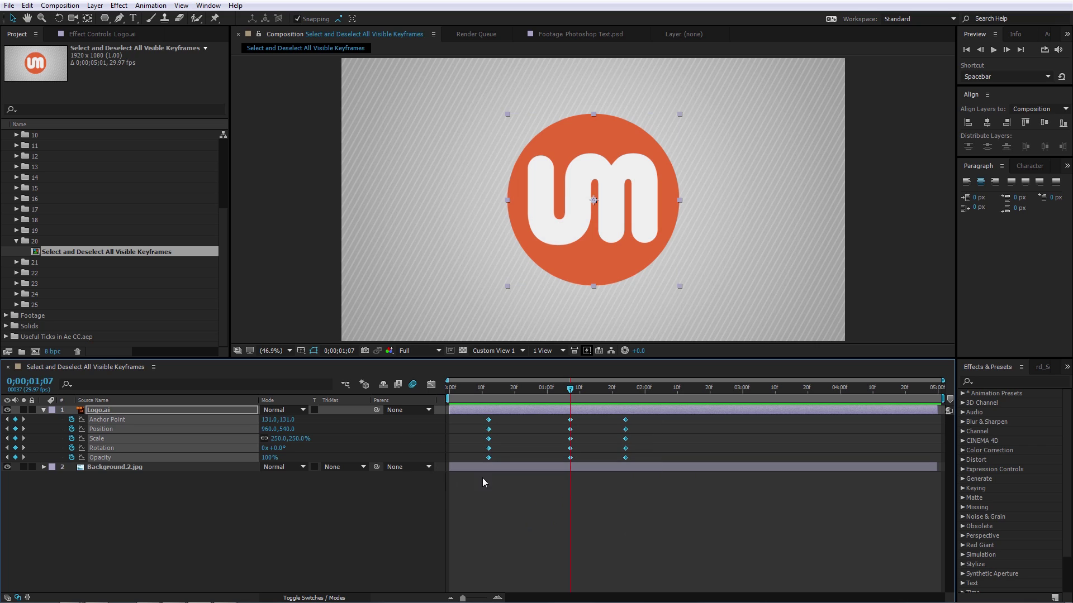
left_click(396, 528)
key("ctrl+a")
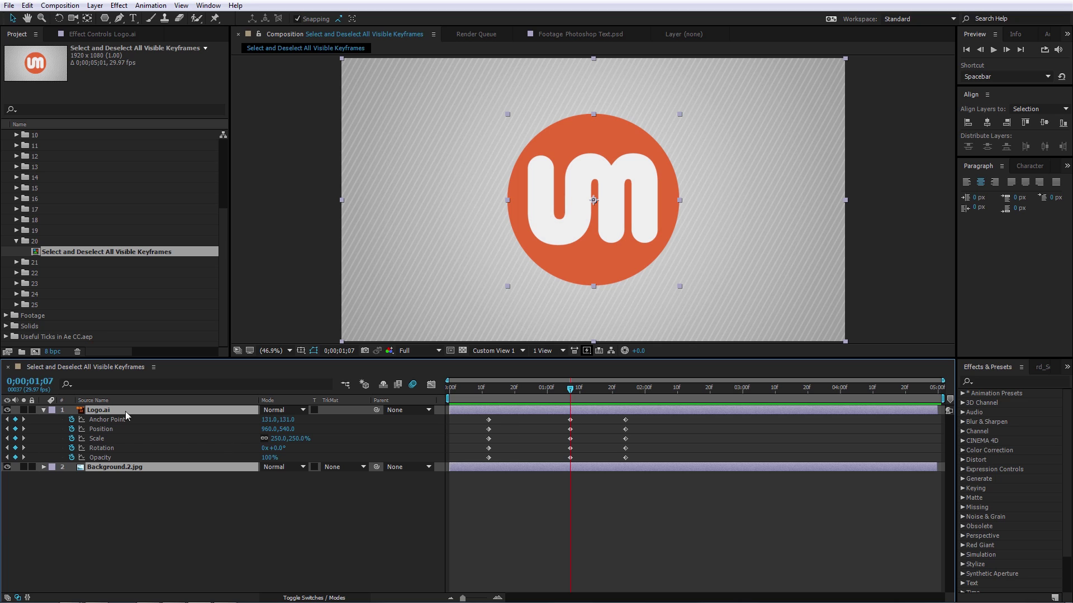
left_click(260, 535)
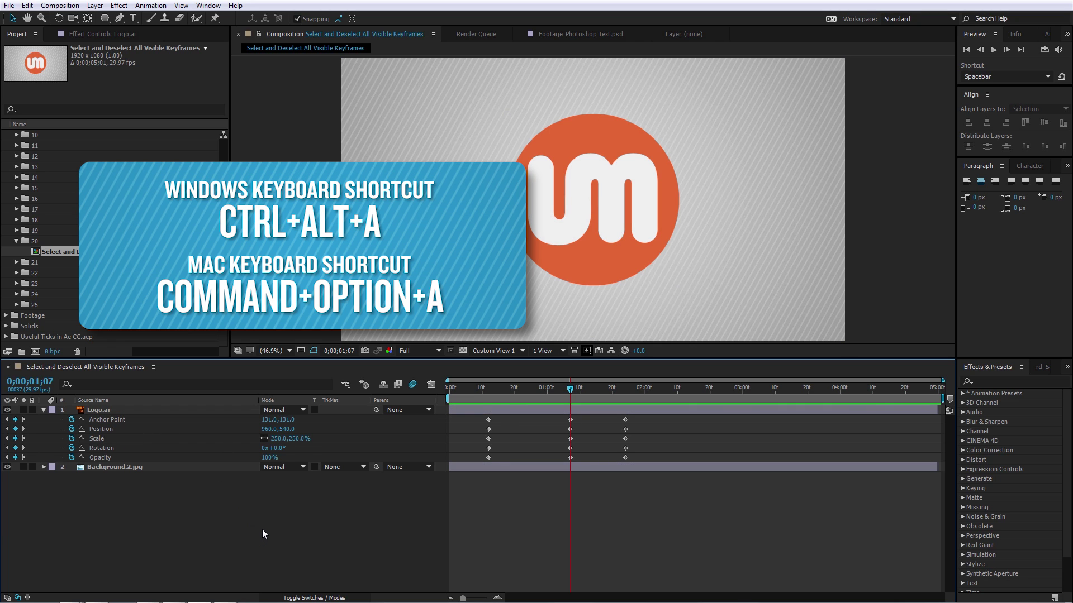
- Select all visible keyframes of the Logo.ai layer with the dedicated command, and deselect them while keeping the layer selected
key("ctrl+alt+a")
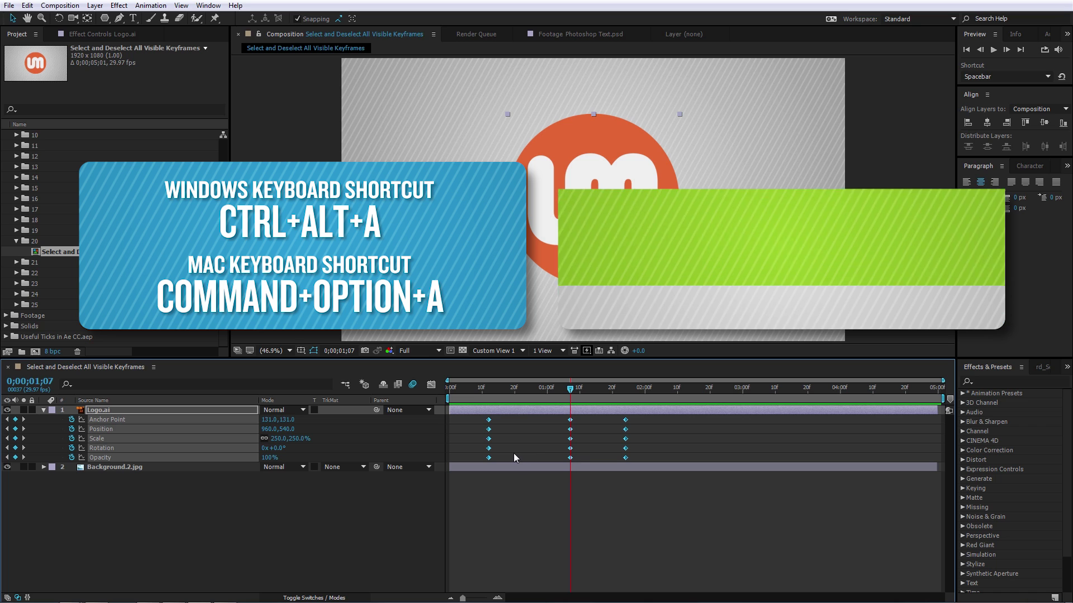
key("ctrl+alt+shift+a")
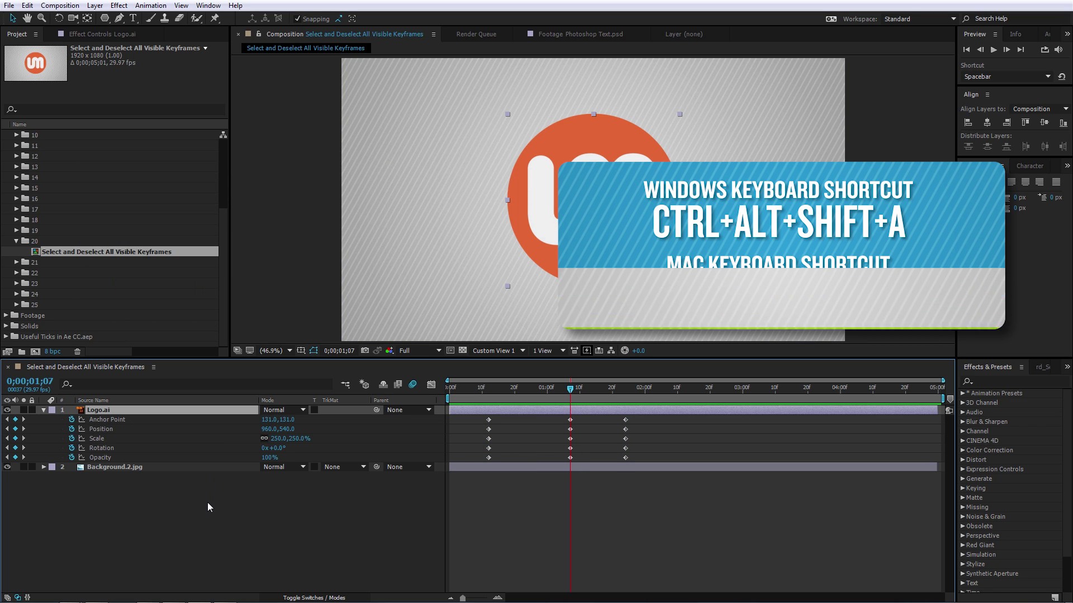
- Limit the Logo.ai layer's displayed properties to Rotation and Scale
key("u")
key("r")
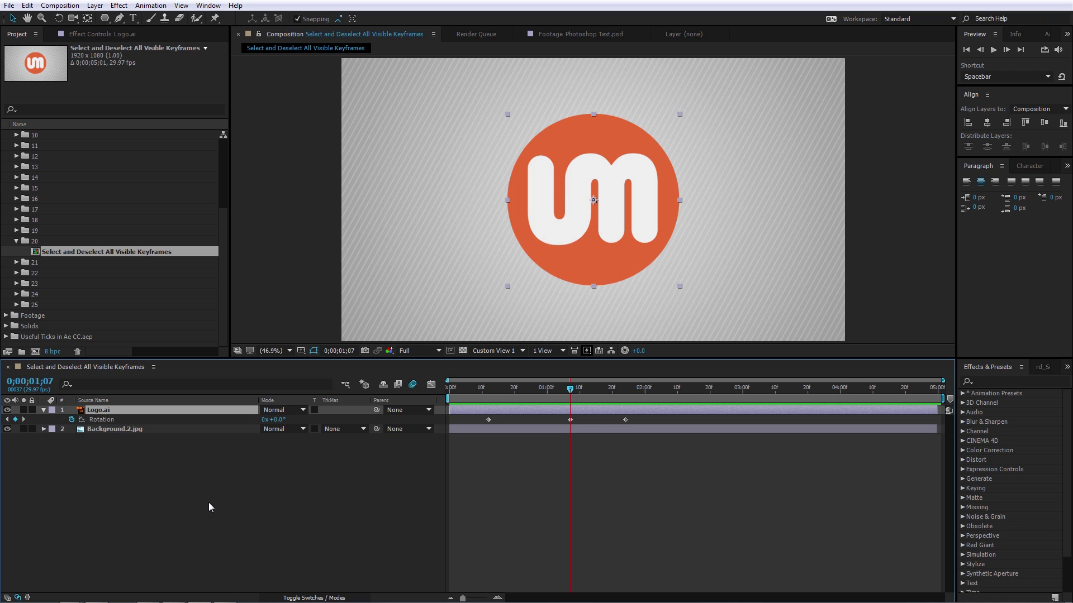
key("shift+s")
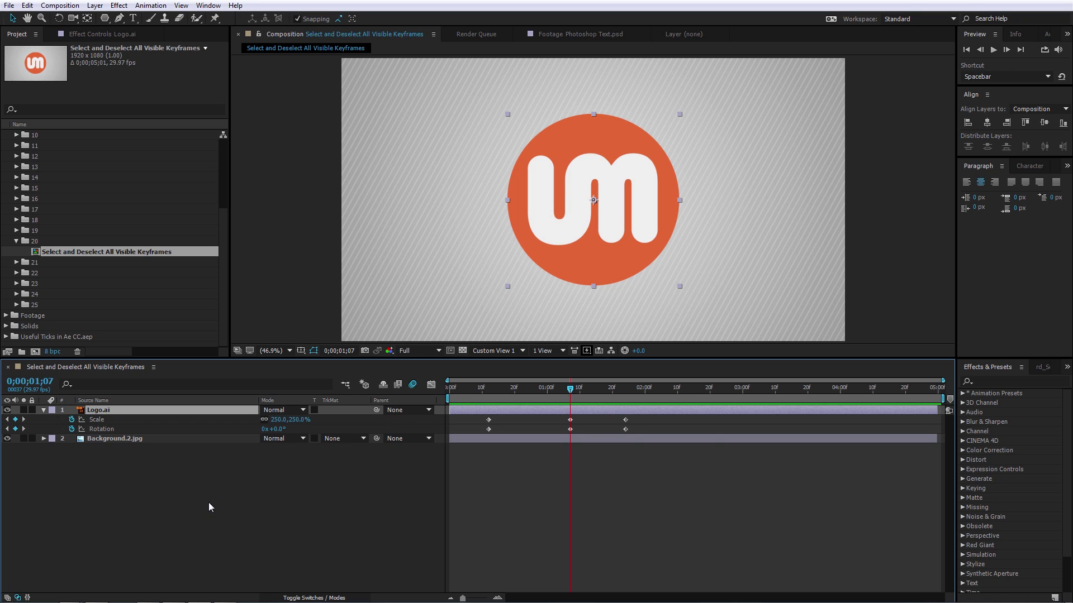
- Select all visible Scale and Rotation keyframes of the Logo.ai layer
key("ctrl+alt+a")
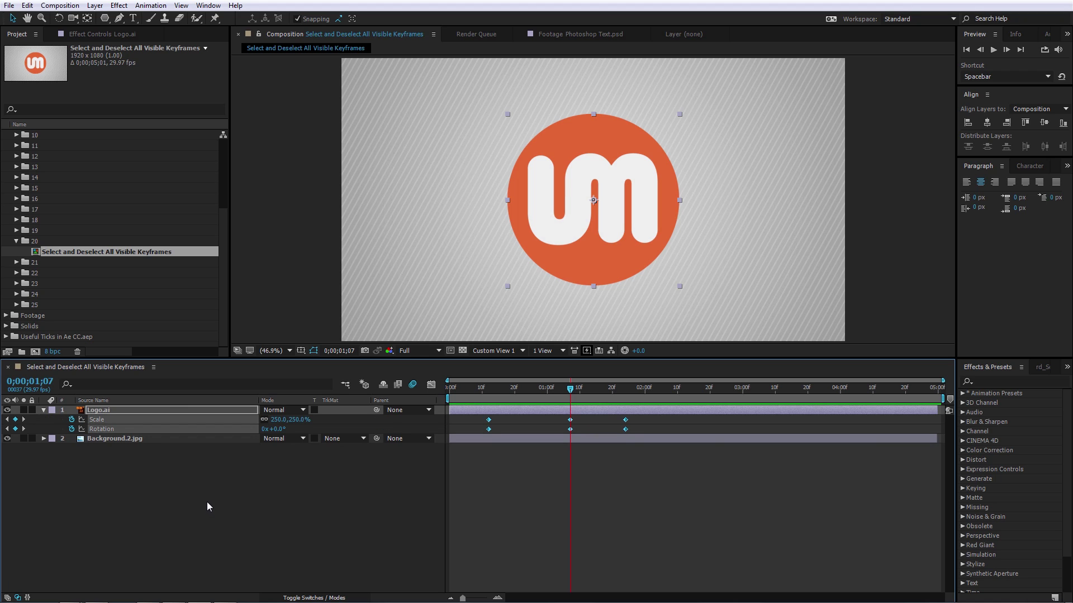
key("u")
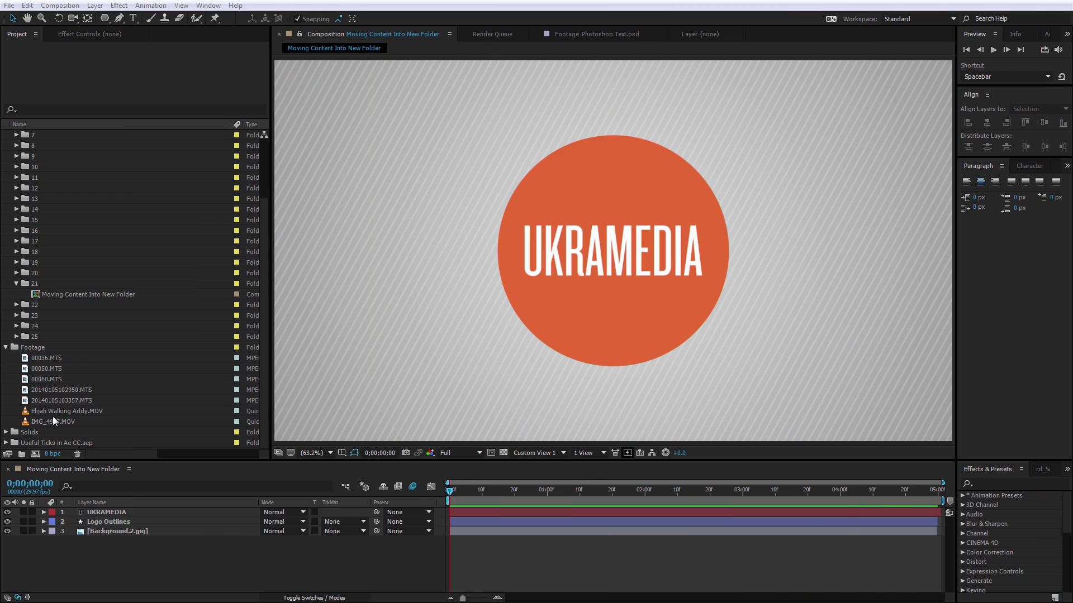
- Try the regular way of grouping footage by adding a new folder named dasfs inside the Footage folder
left_click(53, 358)
left_click(58, 380, "ctrl")
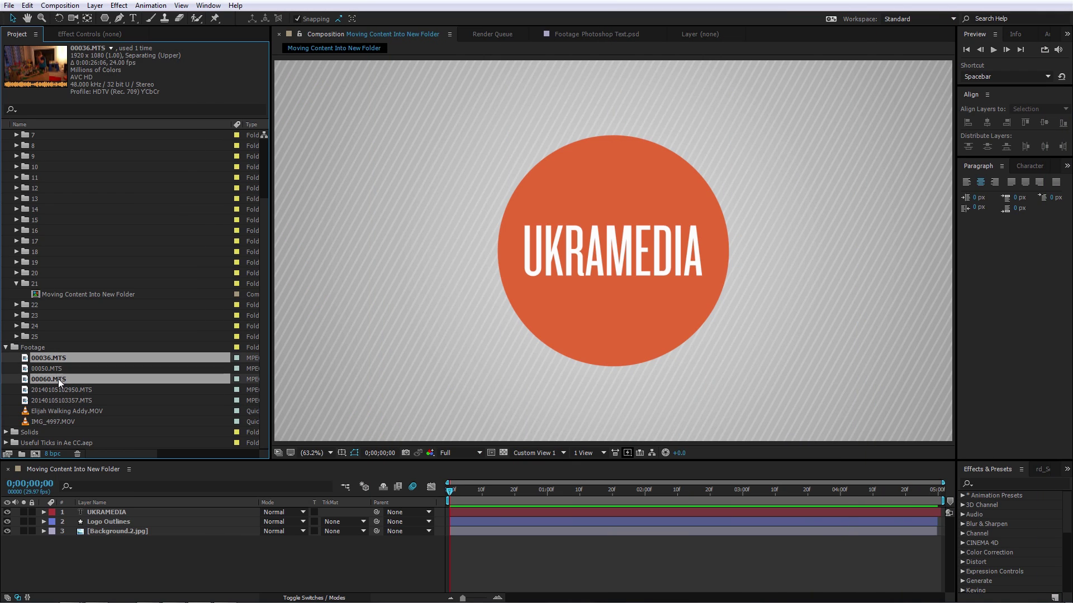
left_click(63, 413, "ctrl")
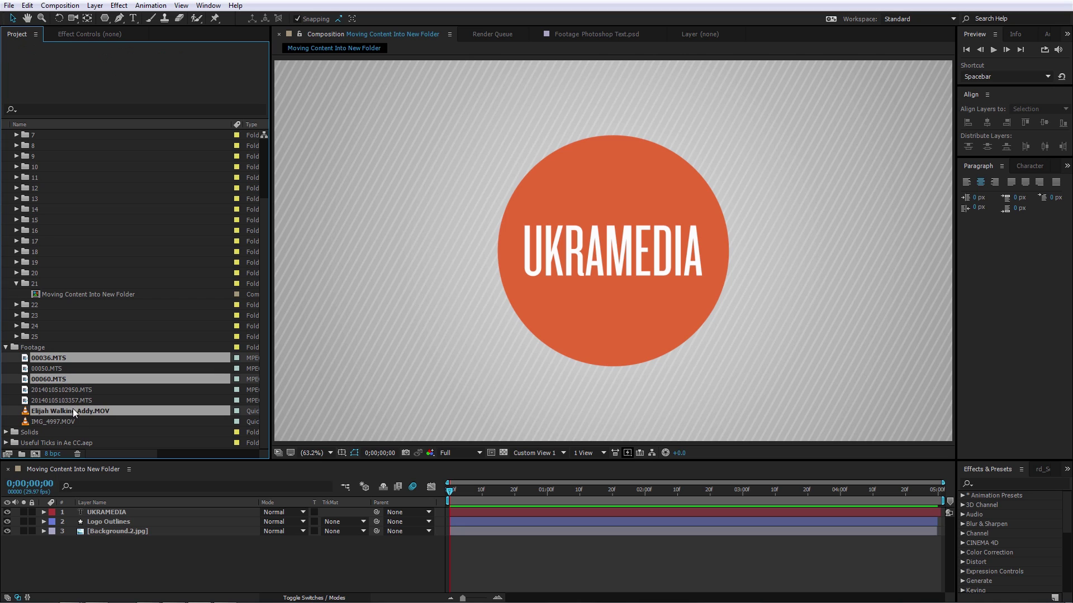
left_click(34, 348)
left_click(22, 454)
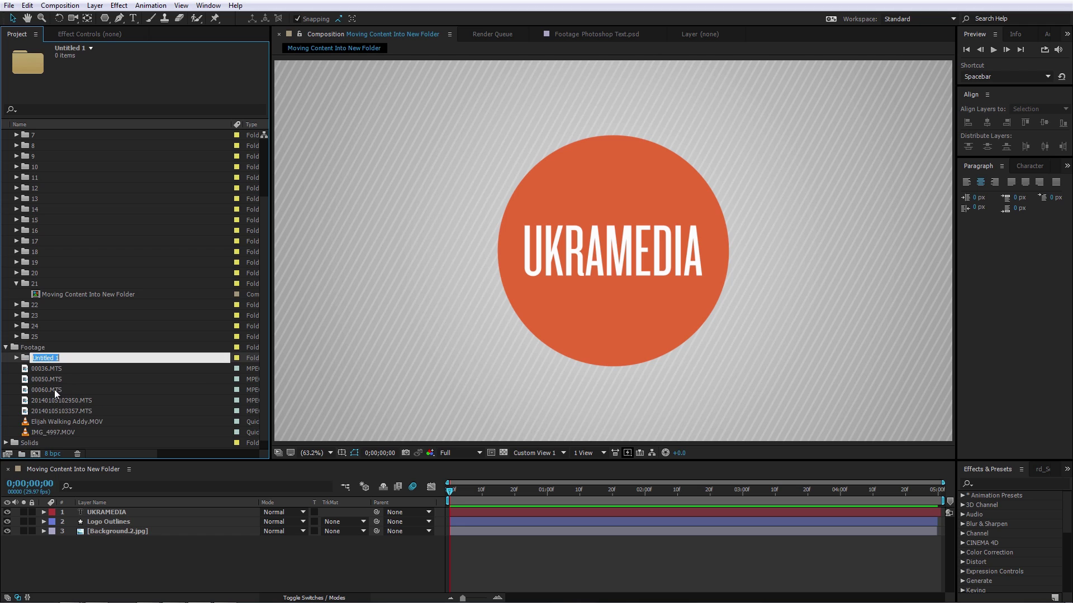
key("Return")
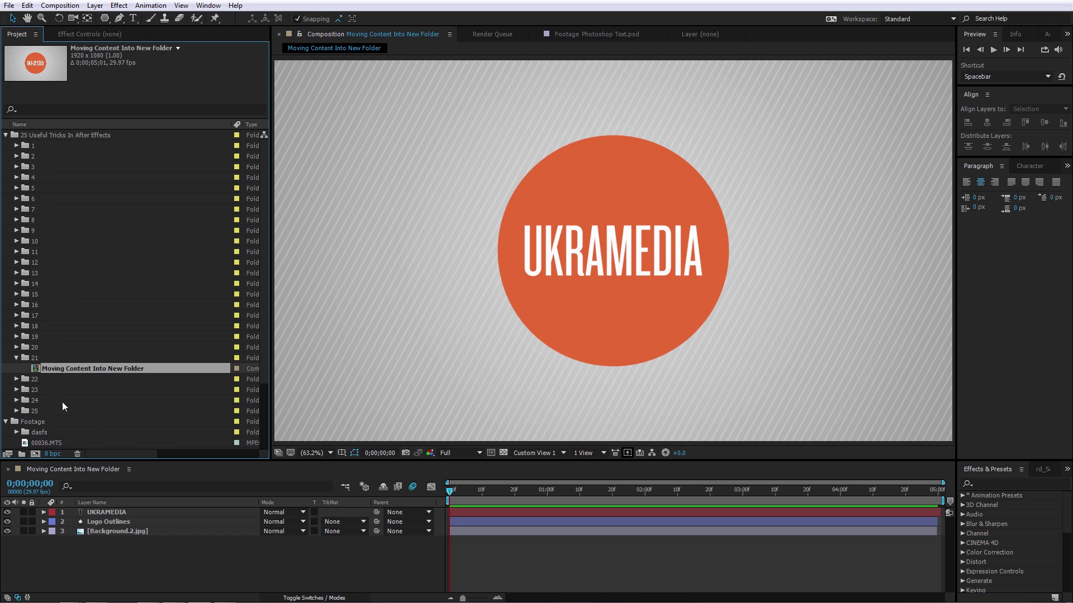
- Move 00036.MTS, 00060.MTS and 20140105103357.MTS together into a new subfolder named Footage
left_click(55, 358)
left_click(54, 379, "ctrl")
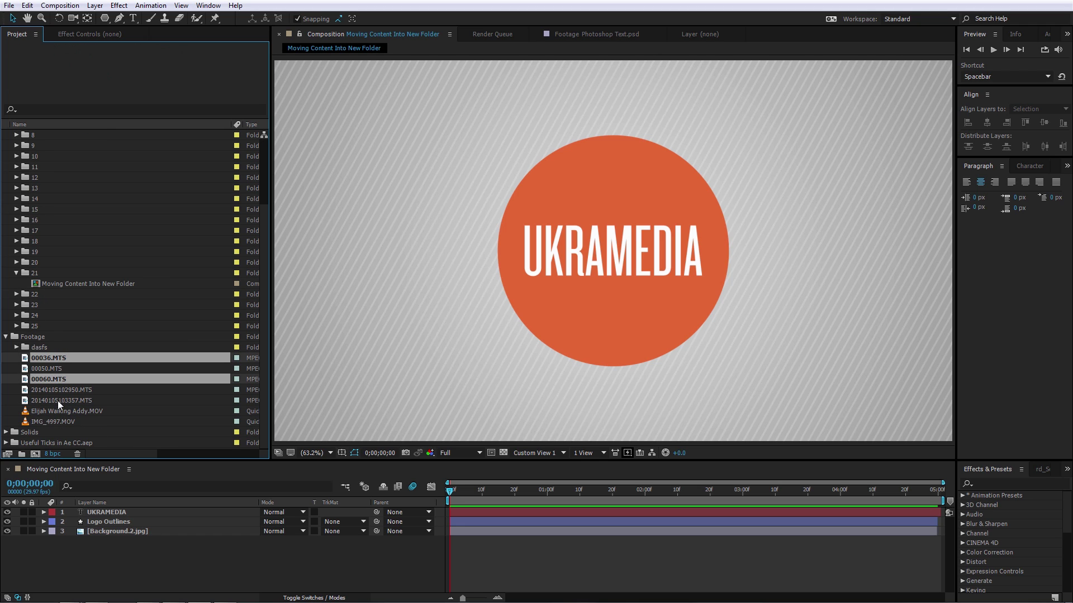
left_click(58, 400, "ctrl")
left_click_drag(79, 390, 91, 423)
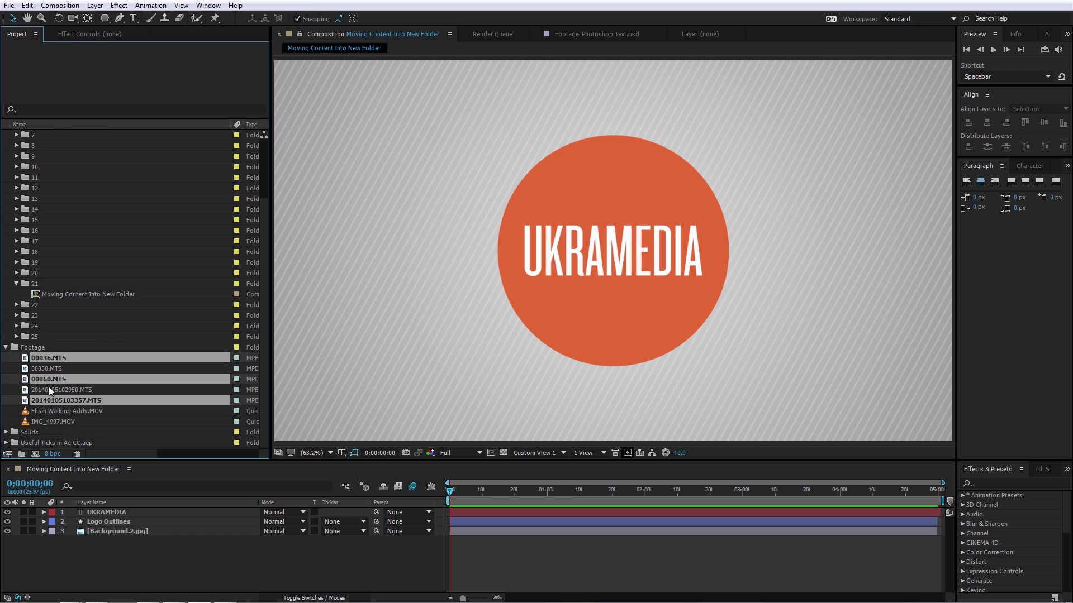
left_click_drag(66, 401, 19, 451)
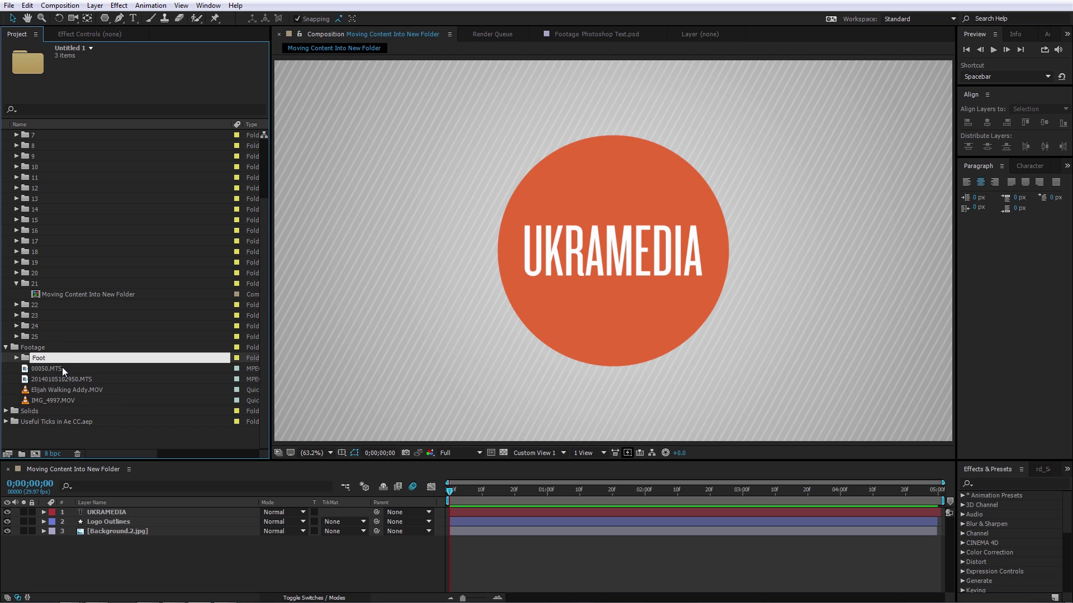
key("Return")
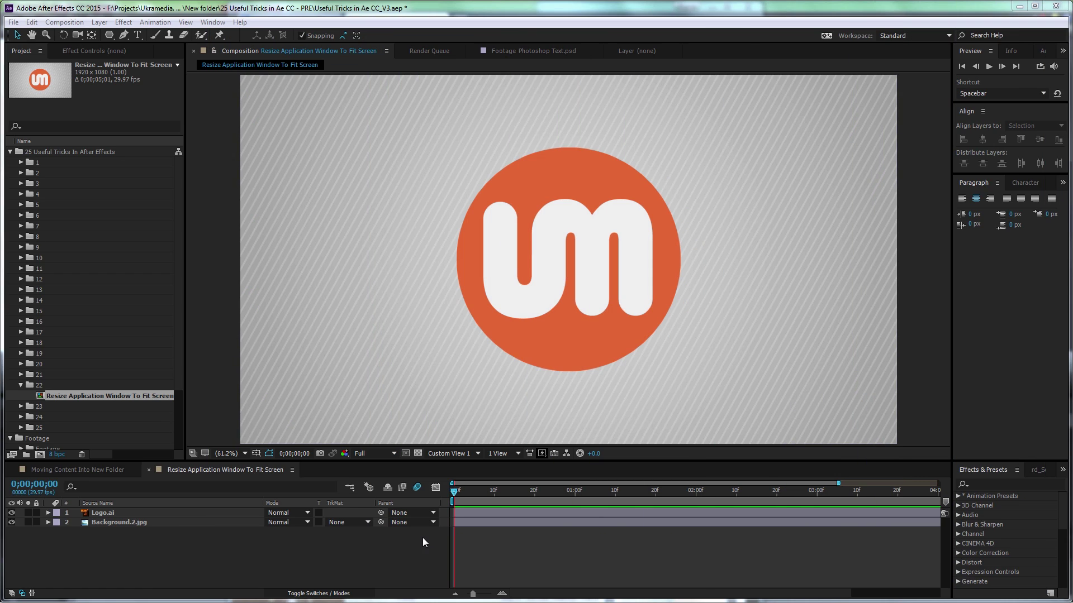
- Resize the application window to fit the screen
left_click(423, 537)
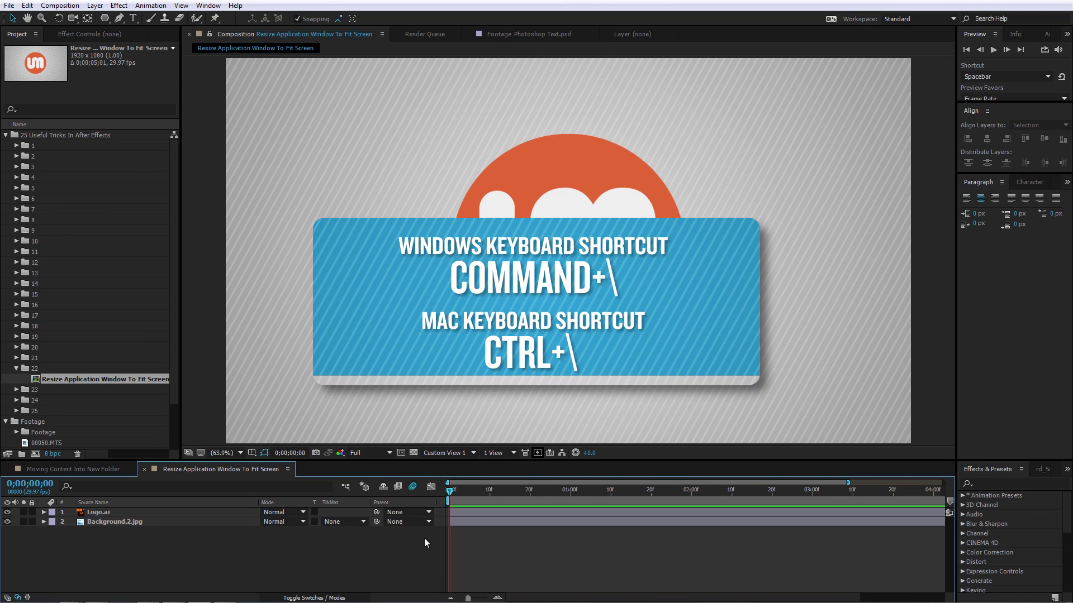
key("ctrl+backslash")
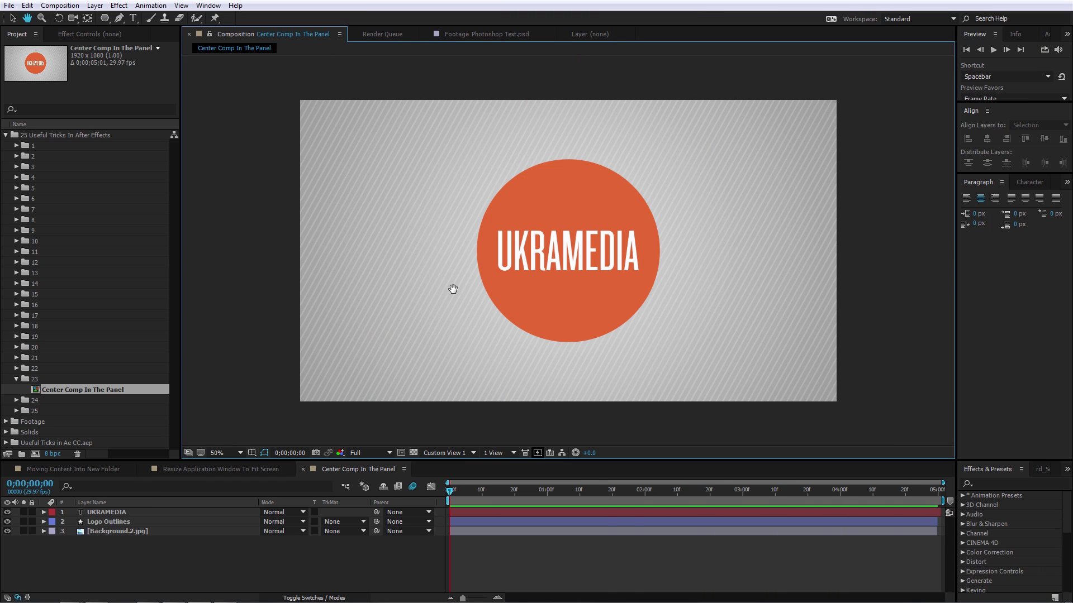
- Pan the Center Comp In The Panel composition off-centre in its viewer, and recentre it in the panel
left_click_drag(508, 312, 349, 291)
left_click_drag(572, 398, 482, 313)
mouse_move(553, 313)
left_mouse_down()
mouse_move(642, 354)
mouse_move(512, 304)
mouse_move(537, 310)
left_mouse_up()
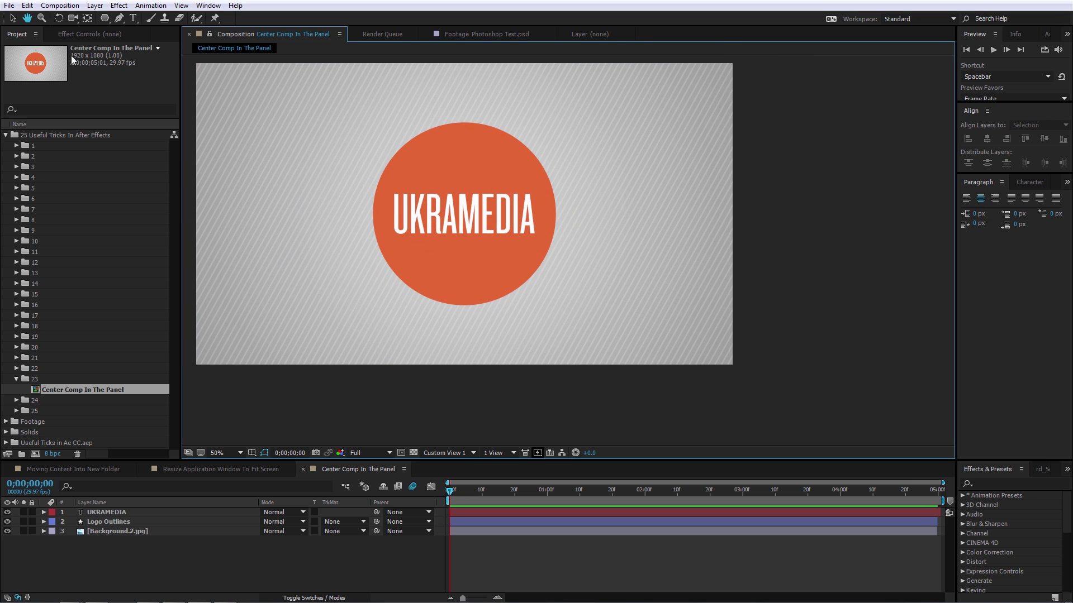
double_click(27, 20)
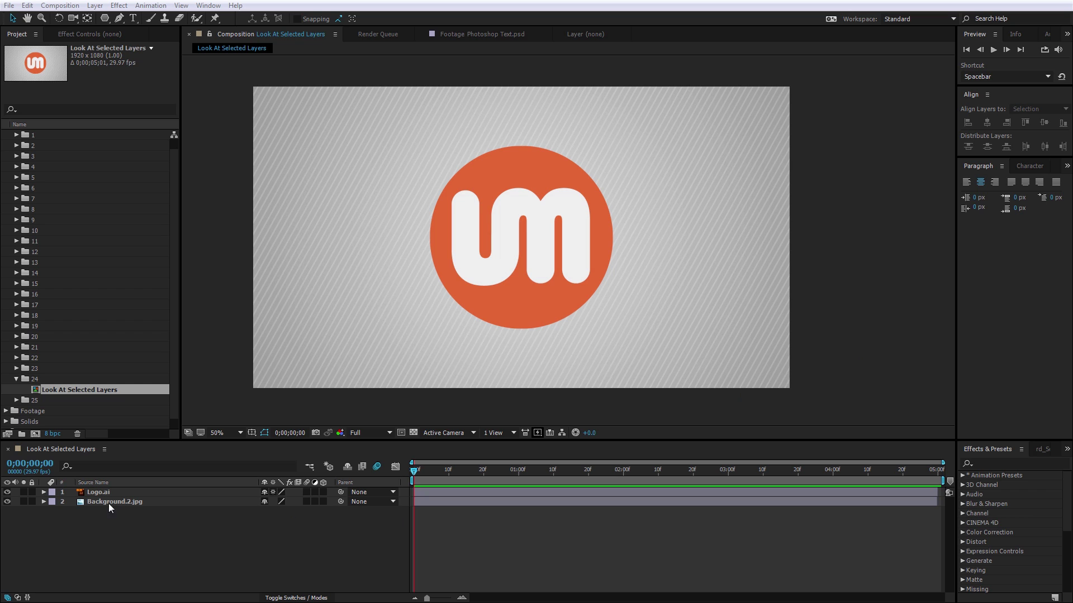
- Make the Logo.ai layer 3D and add a new camera to the Look At Selected Layers composition
left_click(111, 494)
left_click(323, 492)
right_click(335, 529)
mouse_move(384, 420)
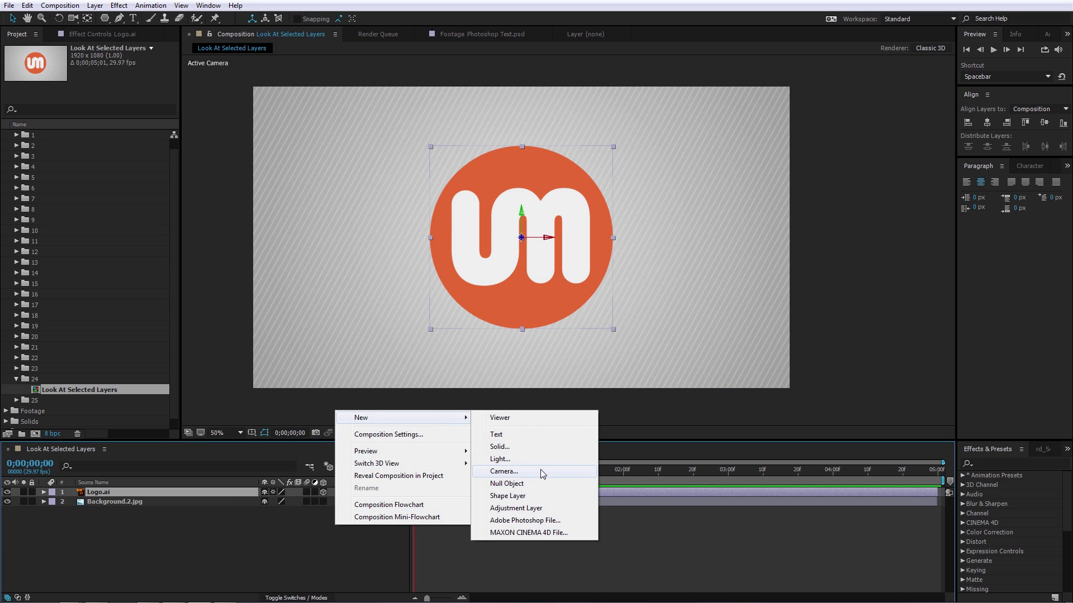
left_click(542, 473)
left_click(658, 423)
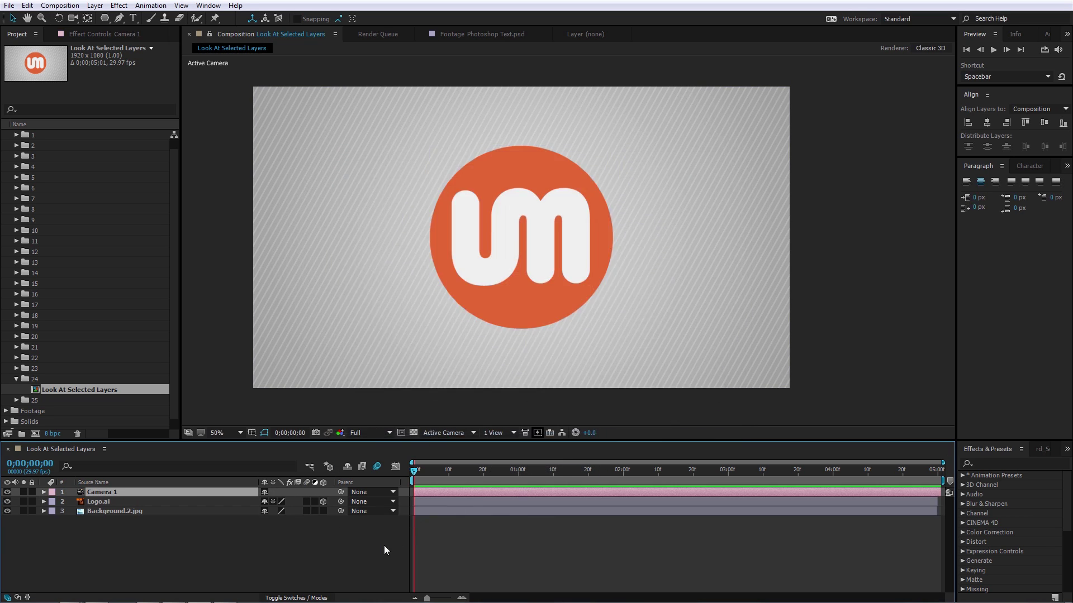
- Duplicate the Logo.ai layer twice and spread the copies to either side of the original, partly outside the composition frame
left_click(168, 502)
key("ctrl+d")
left_click_drag(559, 235, 165, 255)
key("ctrl+d")
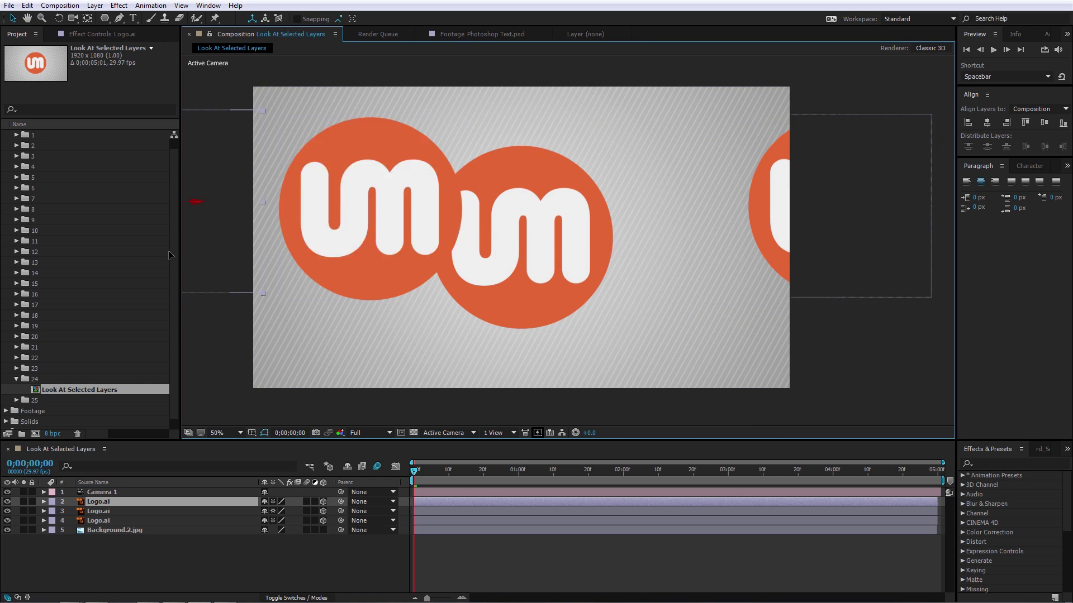
left_click_drag(257, 273, 283, 274)
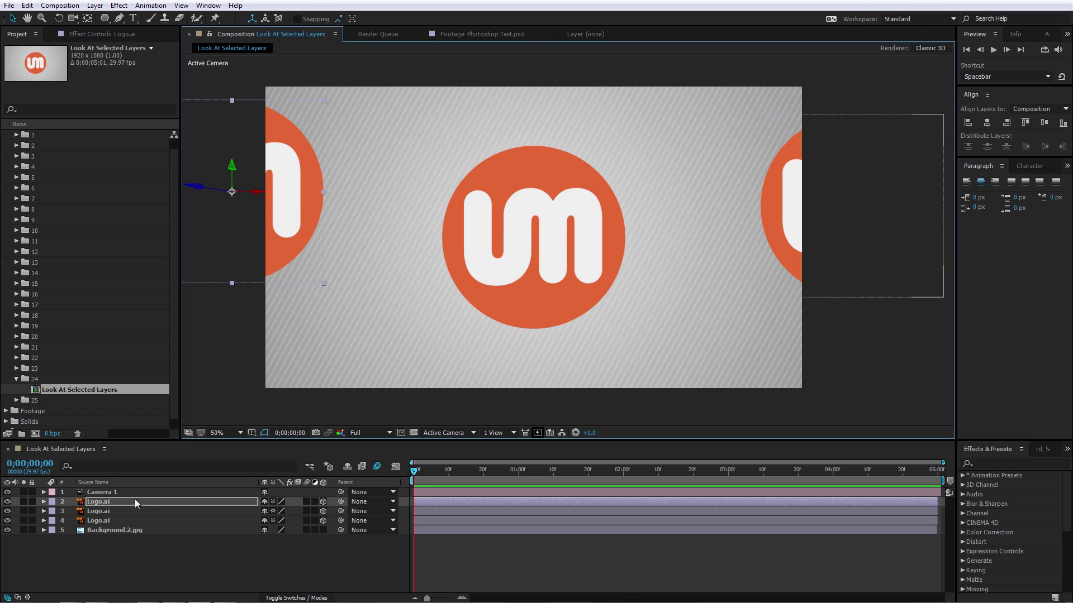
- Frame the leftmost Logo.ai copy with the camera by using Look at Selected Layers
left_click(118, 493)
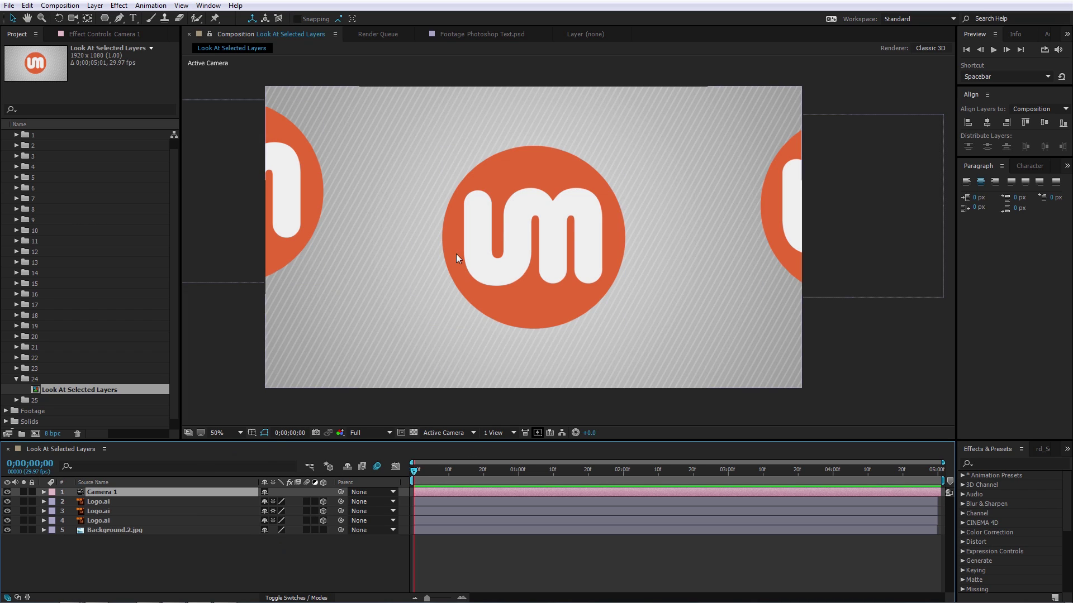
left_click(241, 237)
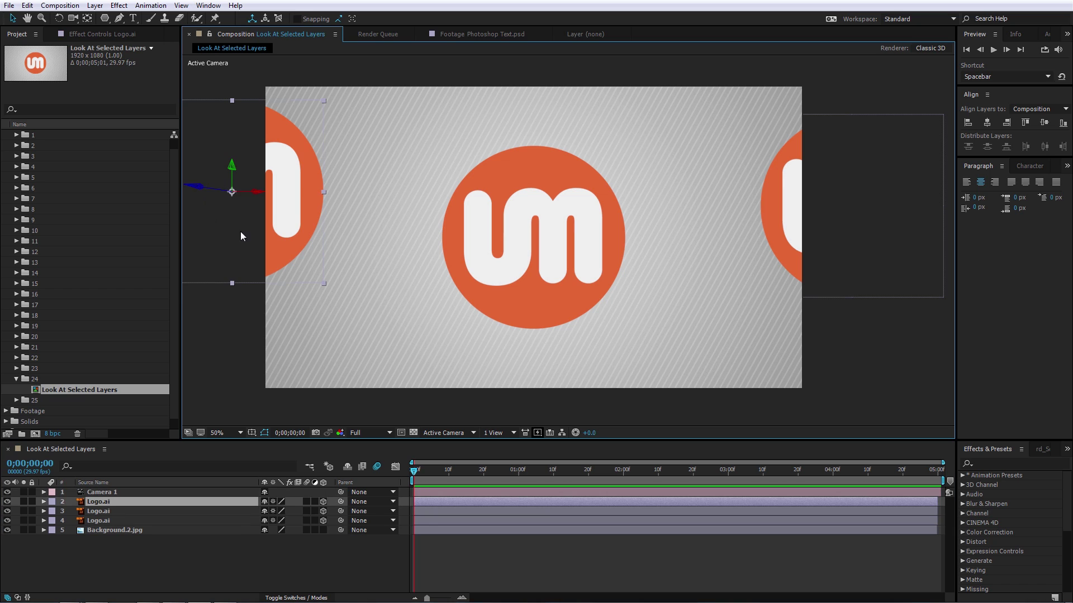
left_click(181, 5)
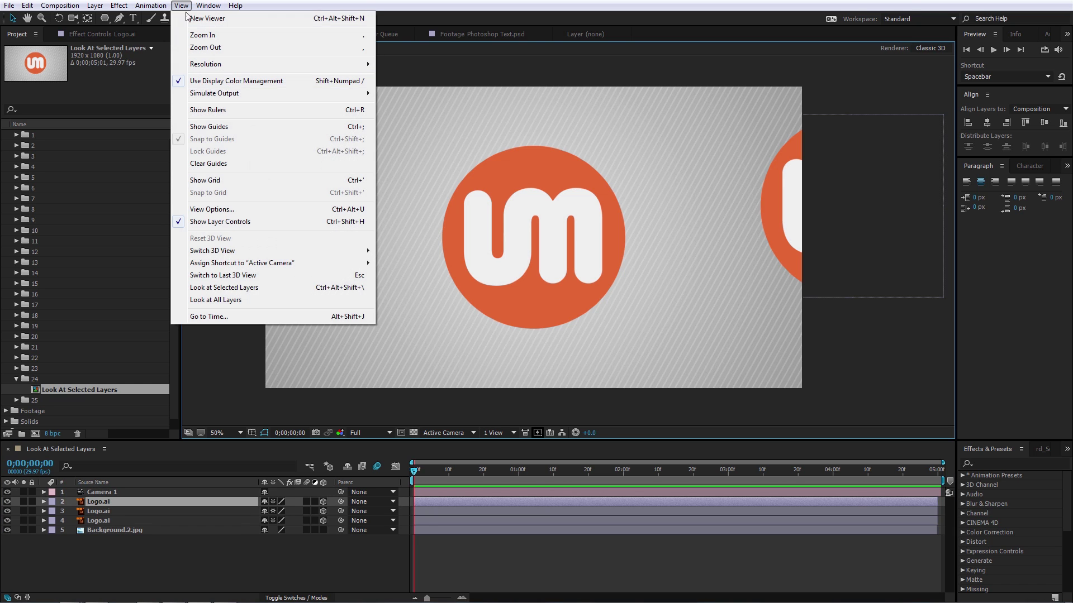
left_click(235, 288)
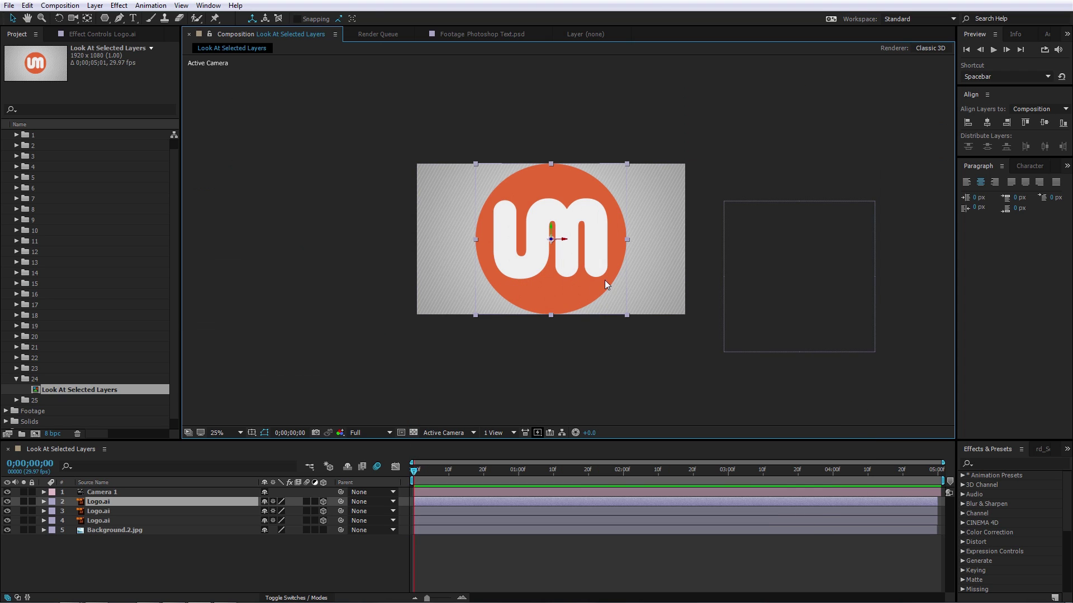
left_click(632, 279, "shift")
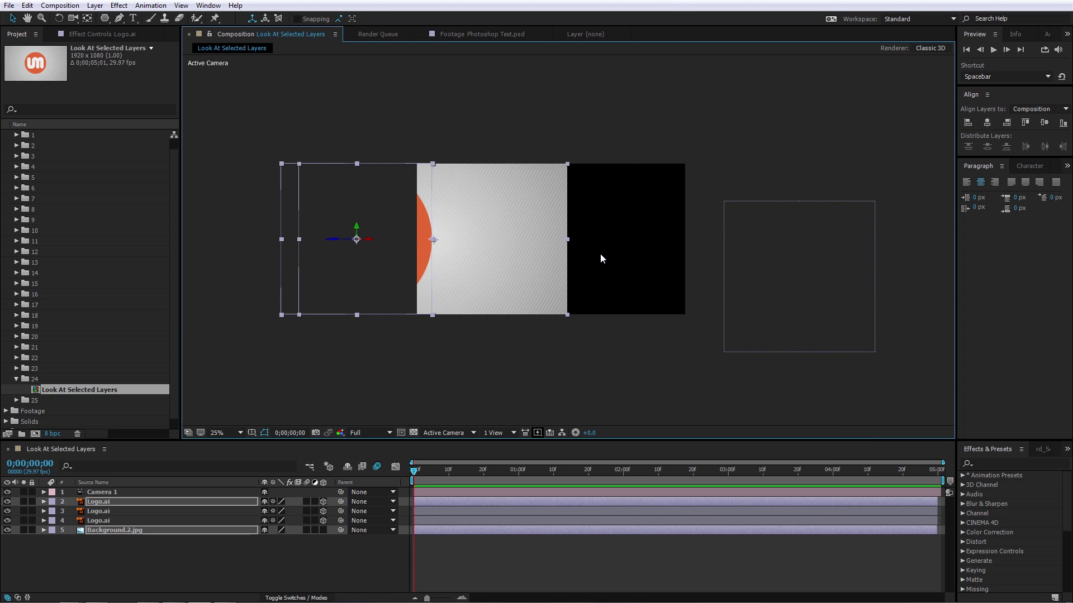
key("ctrl+alt+shift+backslash")
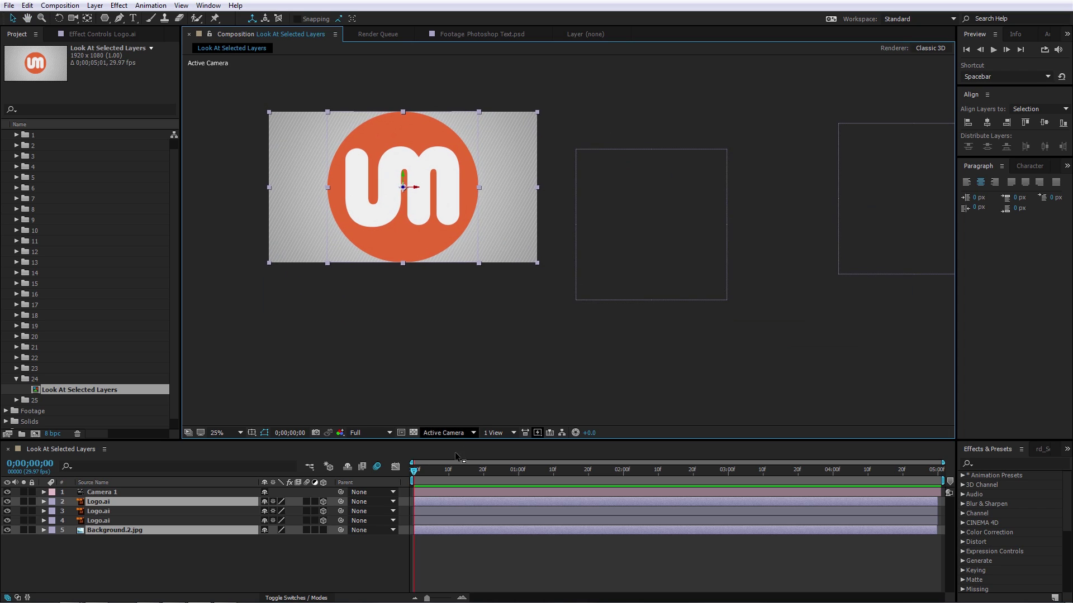
- Add Point of Interest and Position keyframes to Camera 1 at the start of the timeline
left_click(192, 549)
left_click(137, 492)
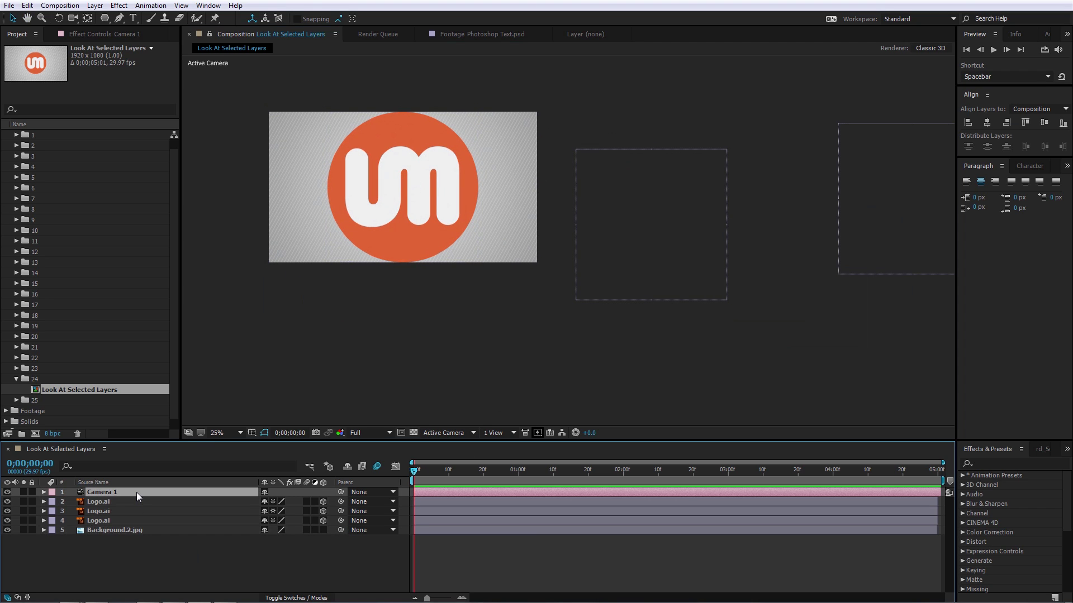
key("a")
key("shift+p")
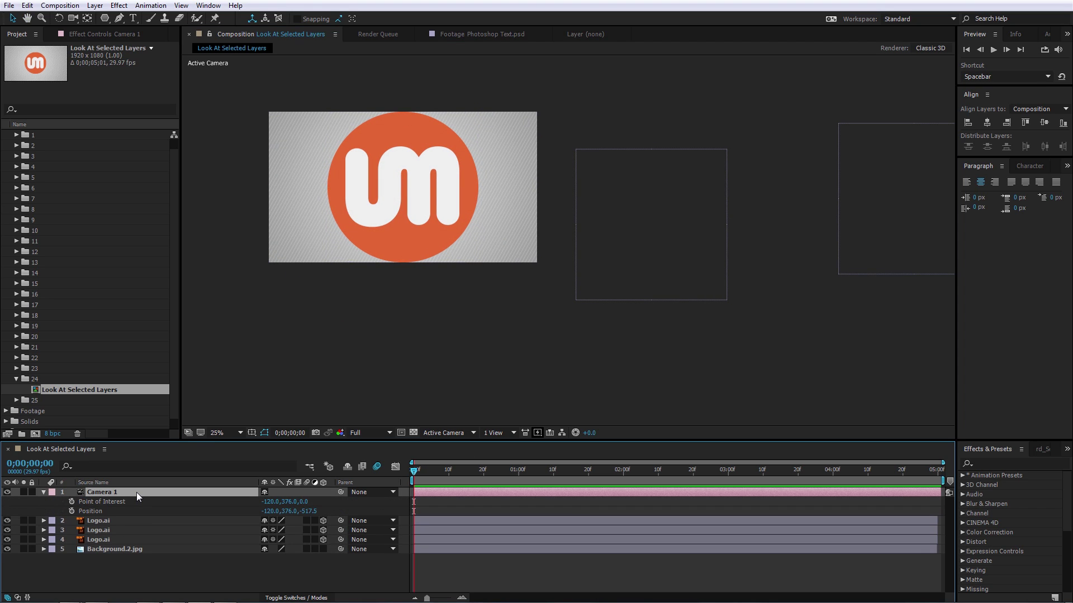
left_click(71, 502)
left_click(71, 511)
- At 0;00;00;20, frame the rightmost Logo.ai copy with Look at Selected Layers, and set the camera's Z position to -594.6
key("shift+Page_Down")
key("shift+Page_Down")
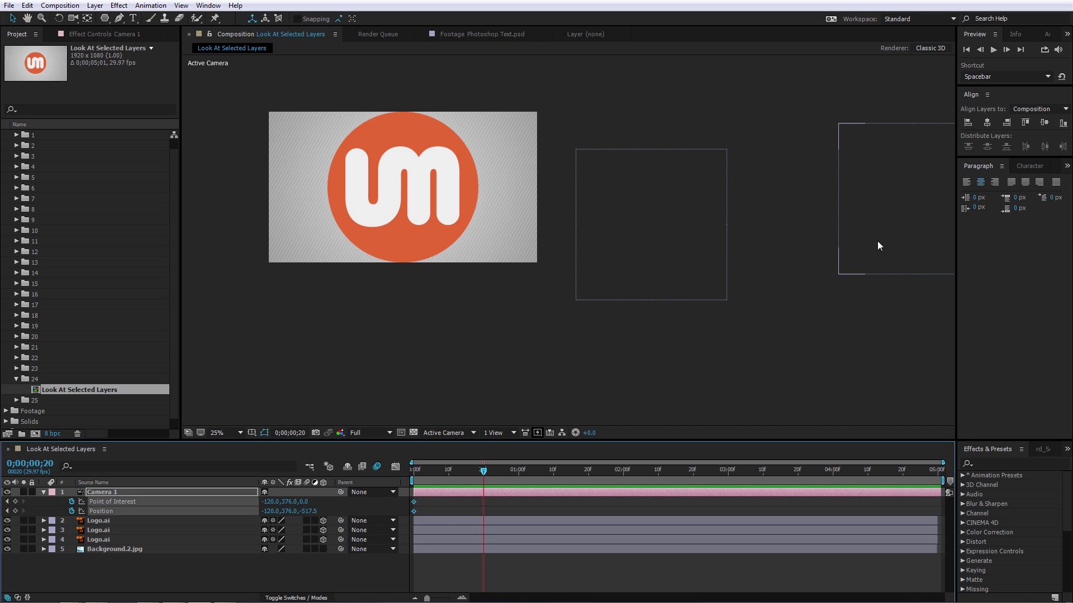
left_click(877, 240)
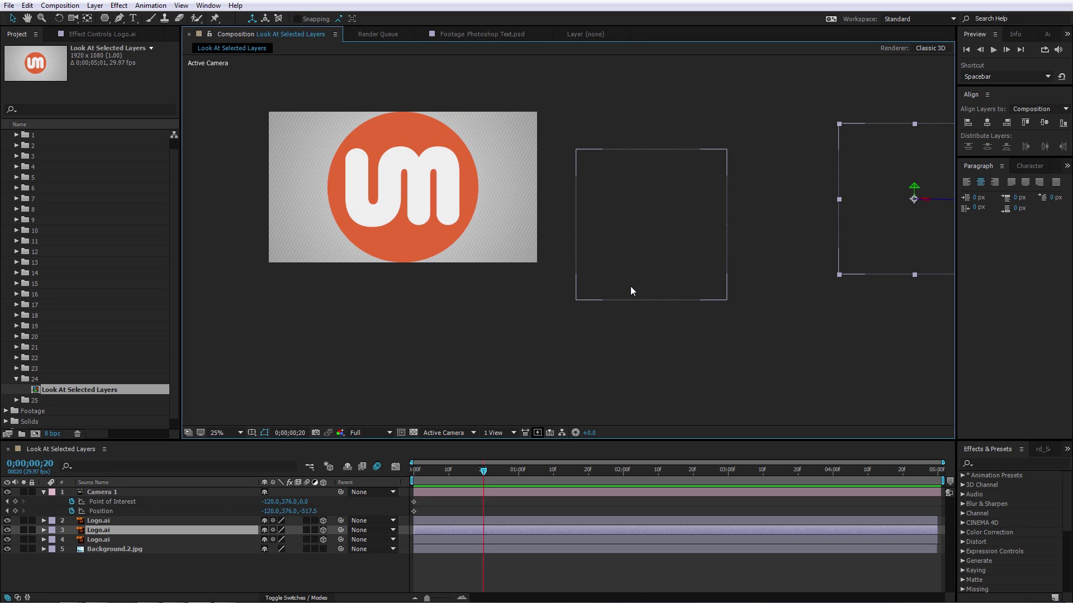
key("ctrl+alt+shift+backslash")
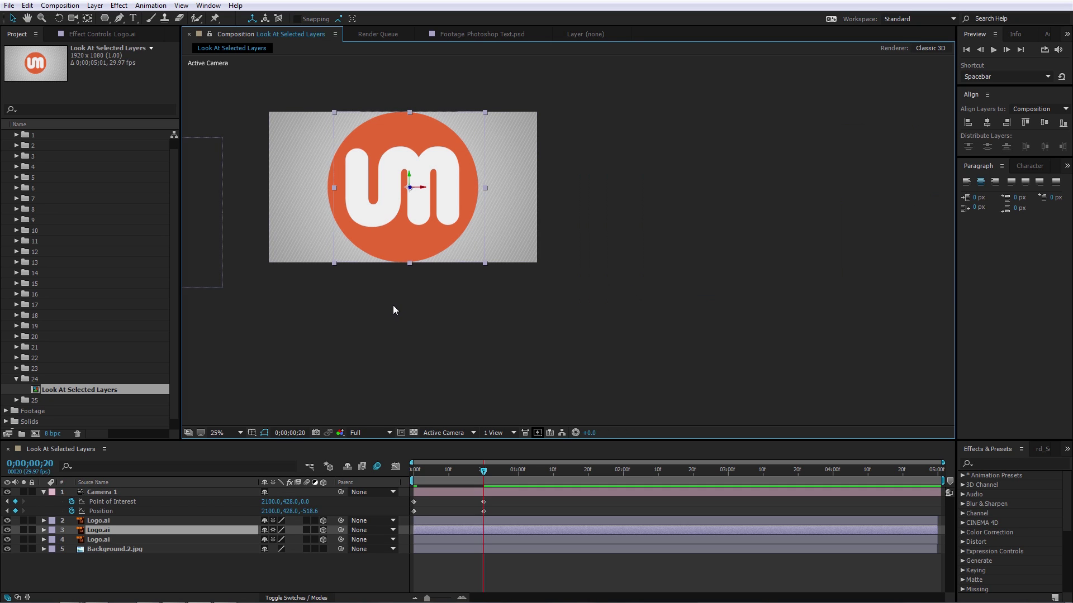
left_click_drag(309, 511, 267, 511)
left_click_drag(434, 470, 489, 470)
- At 0;00;01;00, frame all three logos with Look at All Layers and pull the camera back slightly
key("shift+Page_Down")
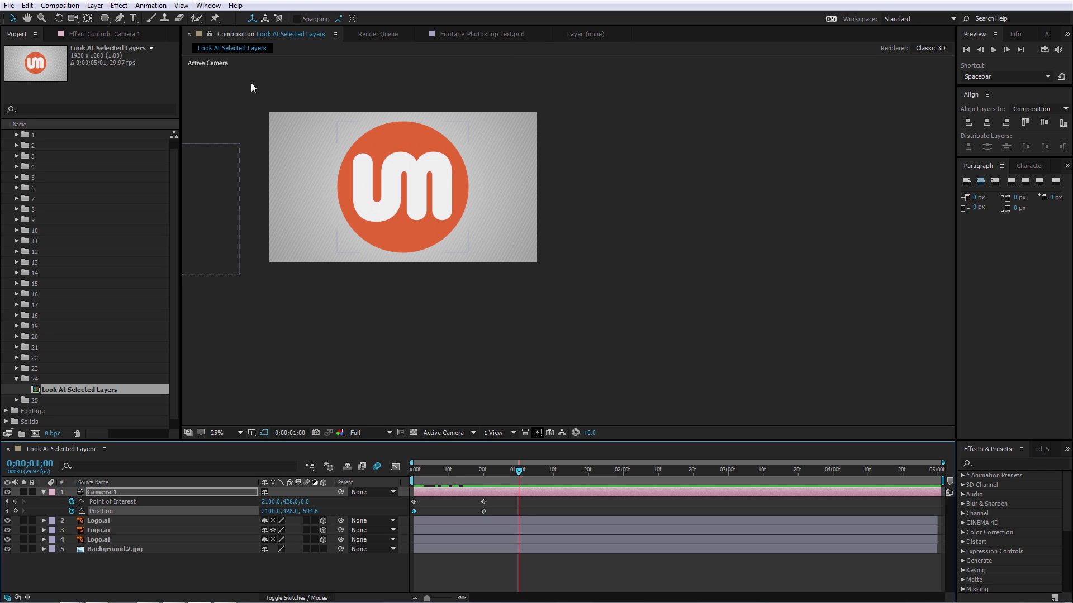
left_click(181, 5)
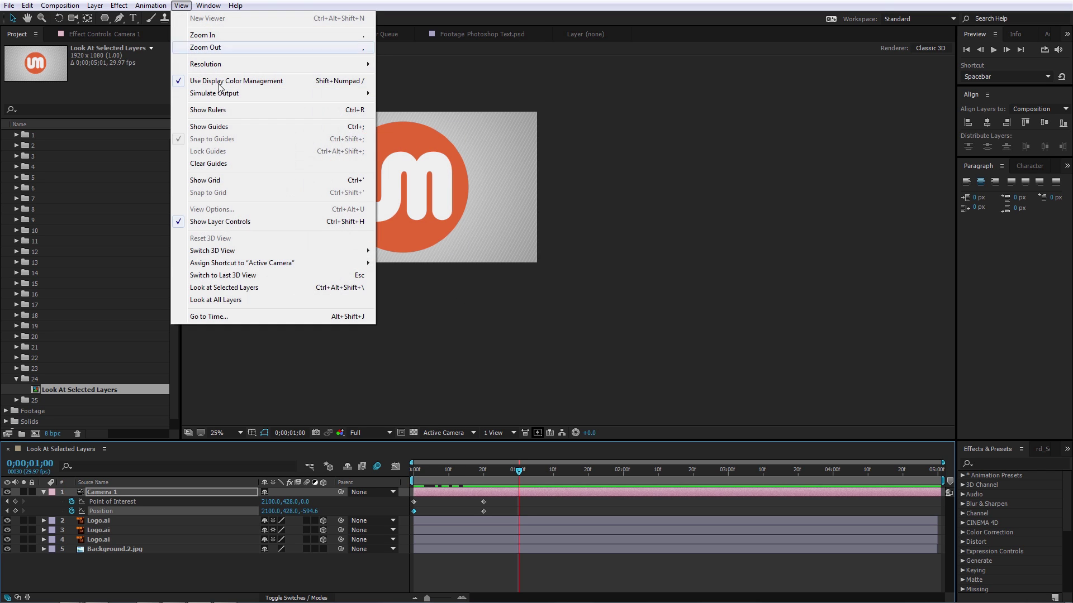
left_click(223, 302)
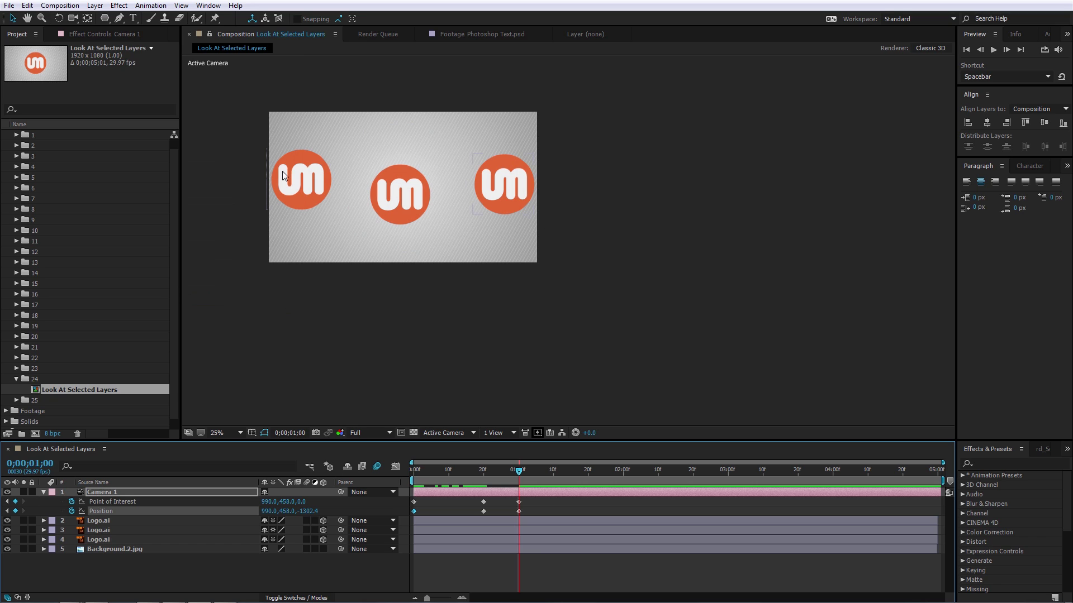
left_click_drag(310, 511, 270, 512)
- Apply Easy Ease to all of Camera 1's keyframes and preview the camera animation from the start
left_click_drag(552, 503, 395, 519)
key("F9")
key("Home")
scroll(408, 240, "up", 2)
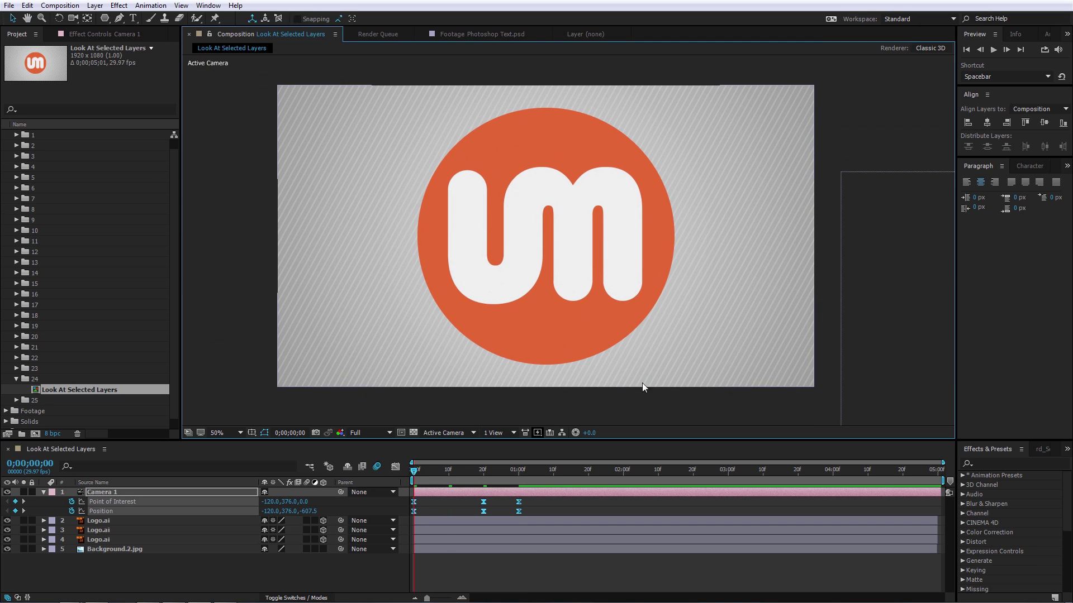
key("space")
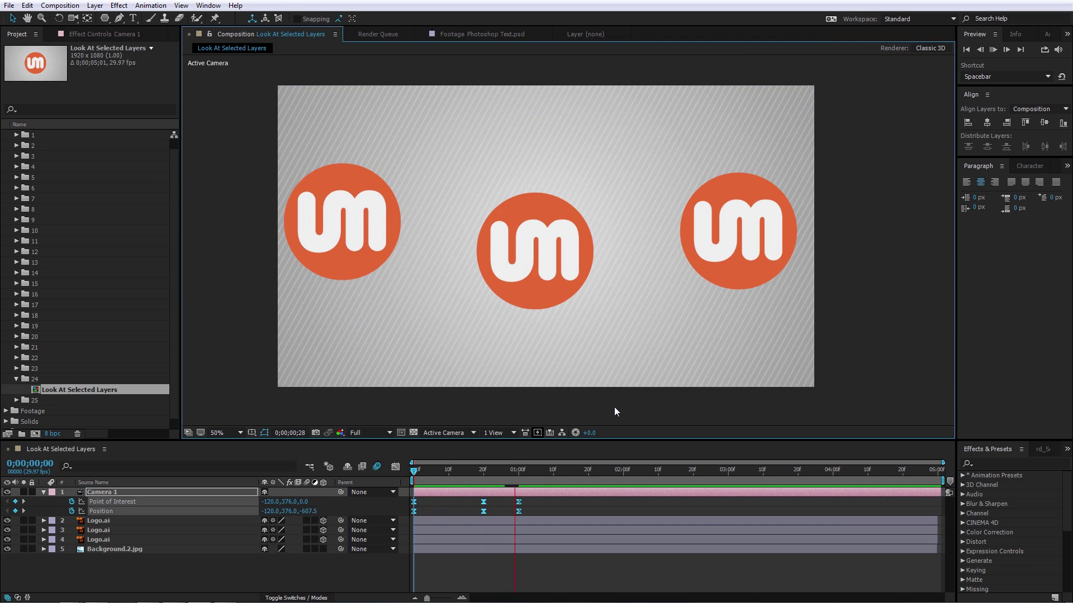
left_click_drag(501, 472, 520, 491)
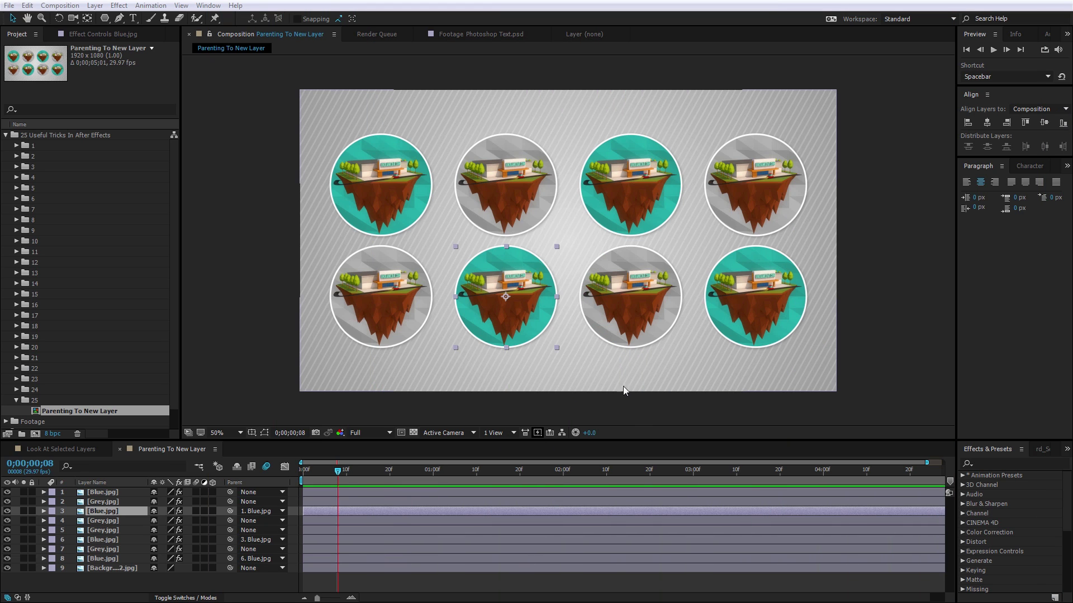
- Test the existing parent links by moving the blue circles in the second and last columns of the lower row, undoing each move
left_click_drag(480, 340, 500, 361)
key("ctrl+z")
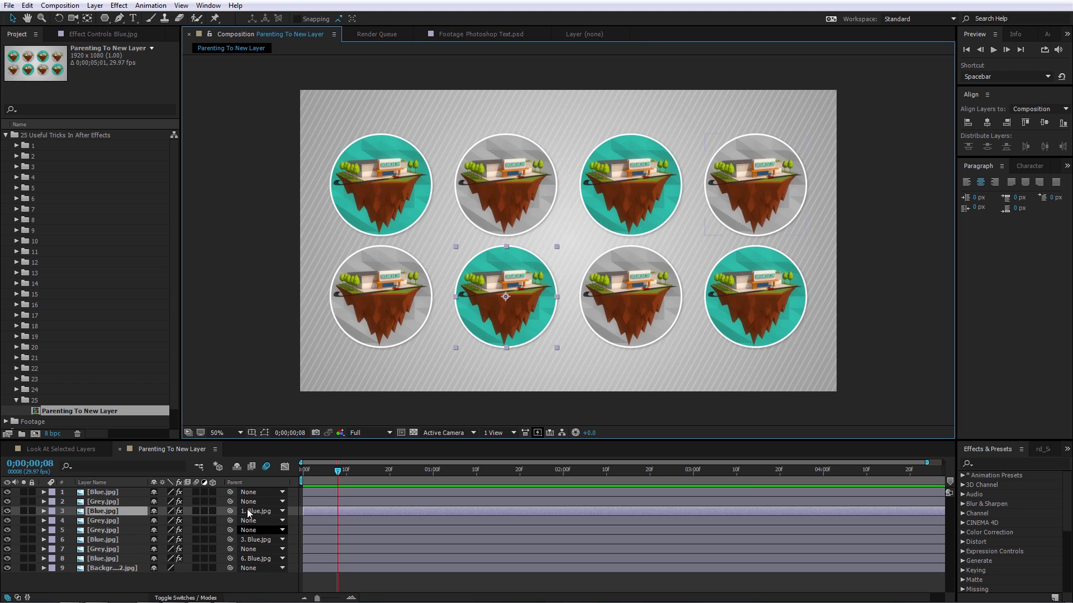
left_click(675, 200)
left_click_drag(754, 287, 775, 330)
key("ctrl+z")
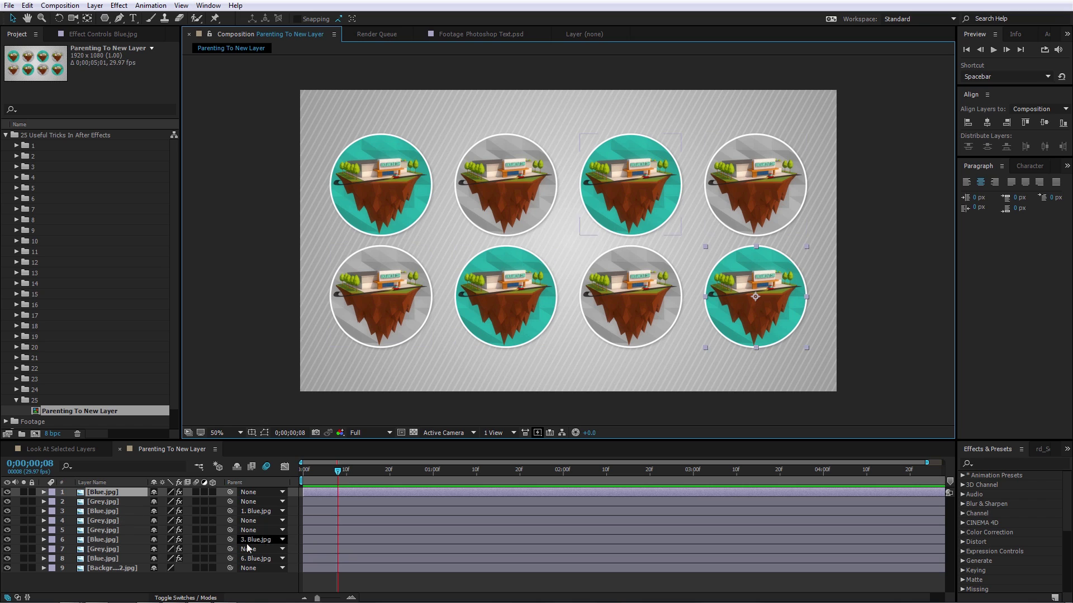
- Add a null object and parent the background and all circle layers that have no parent to it
left_click(178, 586)
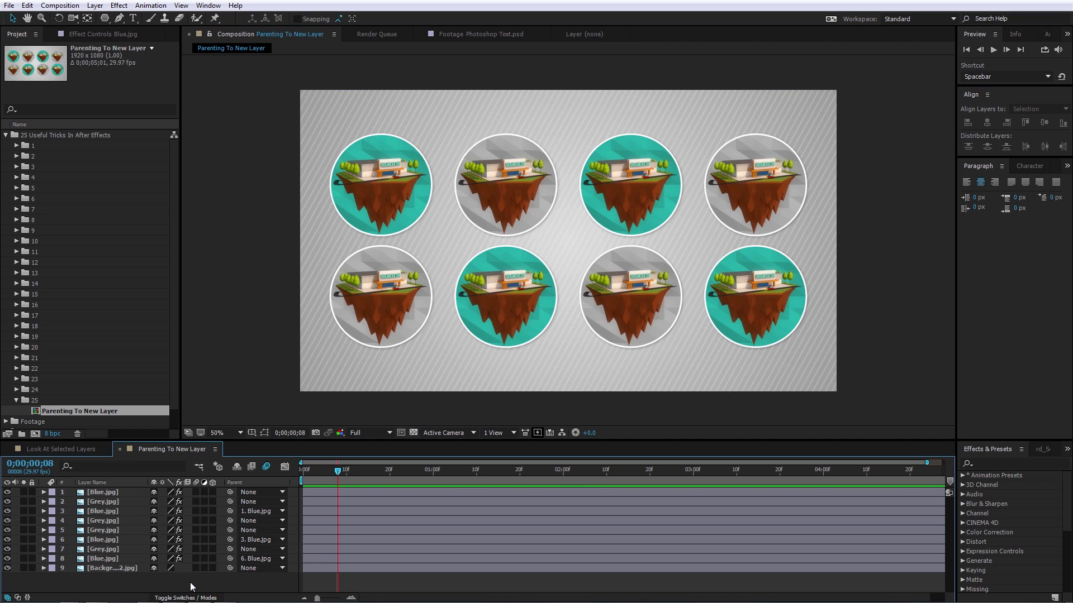
key("ctrl+alt+shift+y")
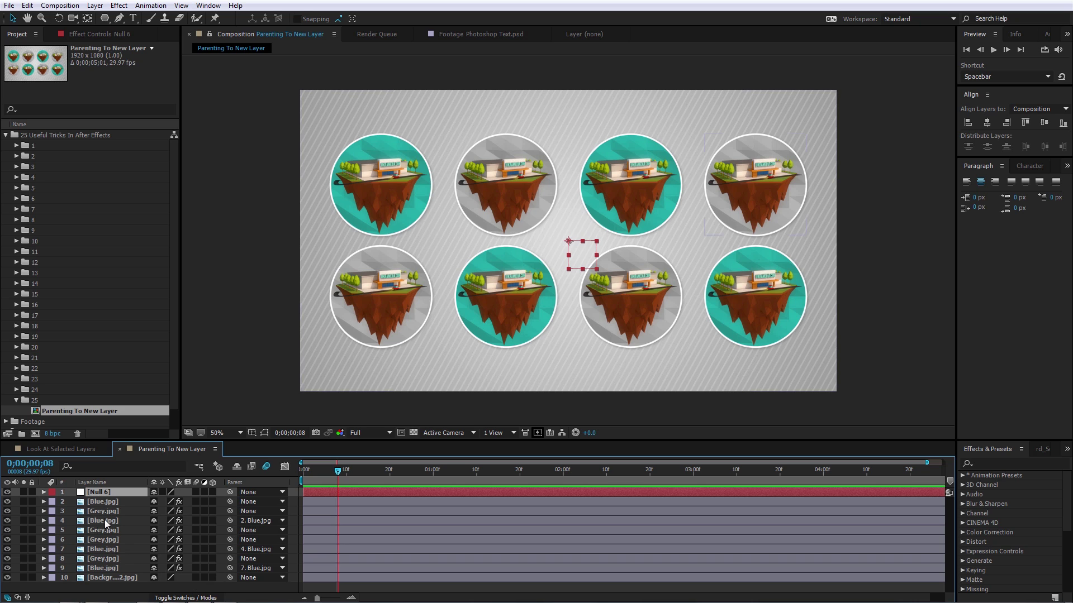
left_click(113, 502)
left_click(115, 513, "ctrl")
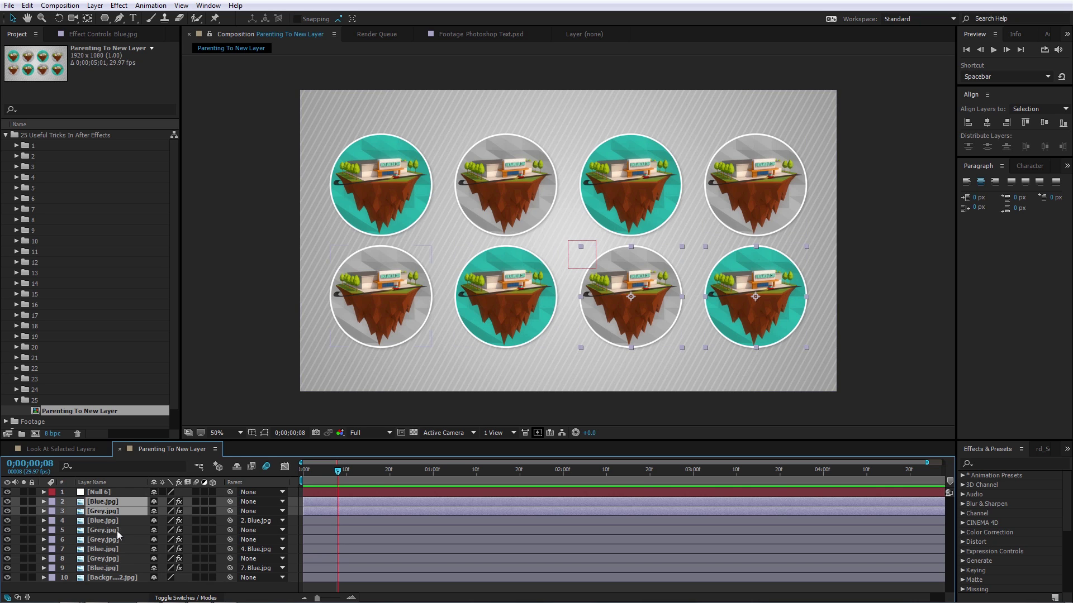
left_click(118, 531)
left_click(115, 541)
left_click(113, 531, "ctrl")
left_click(114, 511, "ctrl")
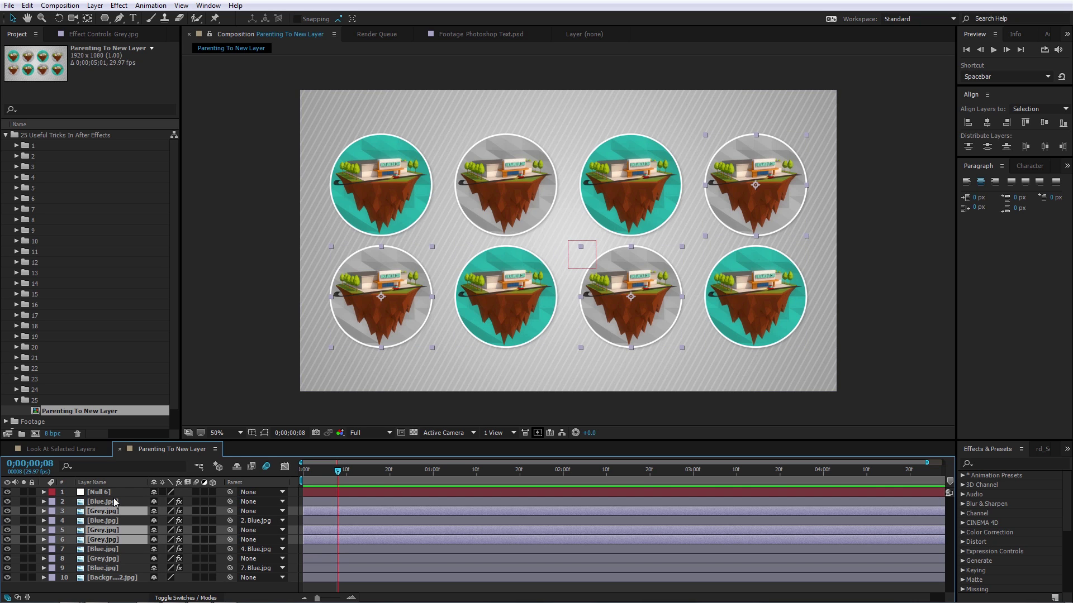
left_click(114, 501, "ctrl")
left_click(117, 560, "ctrl")
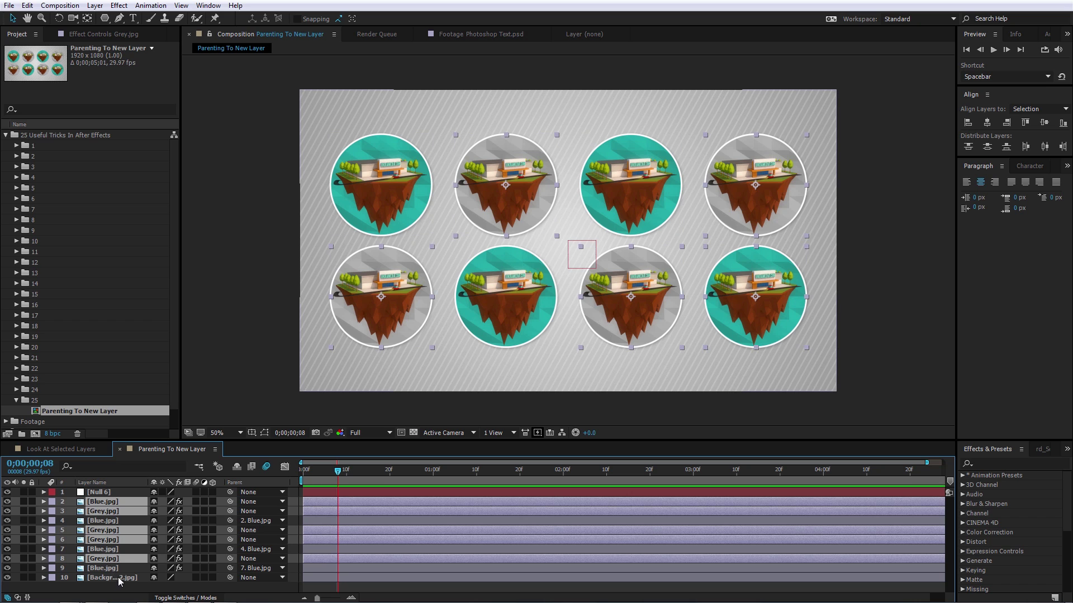
left_click(114, 578, "ctrl")
left_click_drag(229, 530, 111, 495)
- Test the null by moving it, undo the move, and set the background layer's parent to None
left_click(110, 495)
left_click_drag(581, 254, 564, 286)
key("ctrl+z")
left_click(262, 578)
left_click(265, 439)
mouse_move(583, 254)
left_mouse_down()
mouse_move(564, 263)
mouse_move(612, 258)
mouse_move(581, 255)
left_mouse_up()
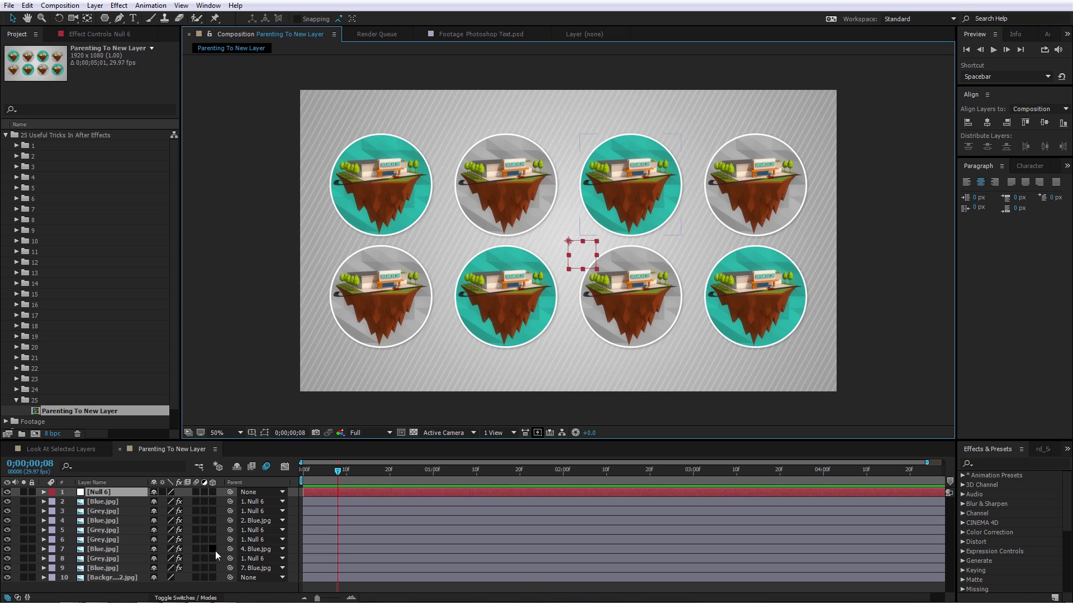
- Add a second null object, place it just above the upper-left circle, and parent Null 6 to it
key("ctrl+alt+shift+y")
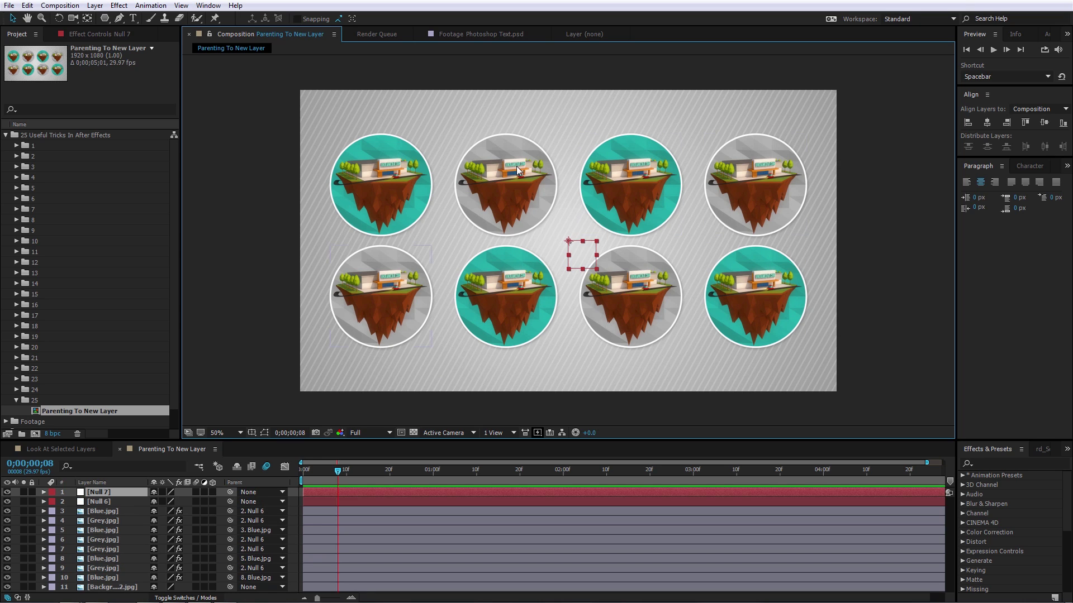
left_click_drag(577, 250, 338, 126)
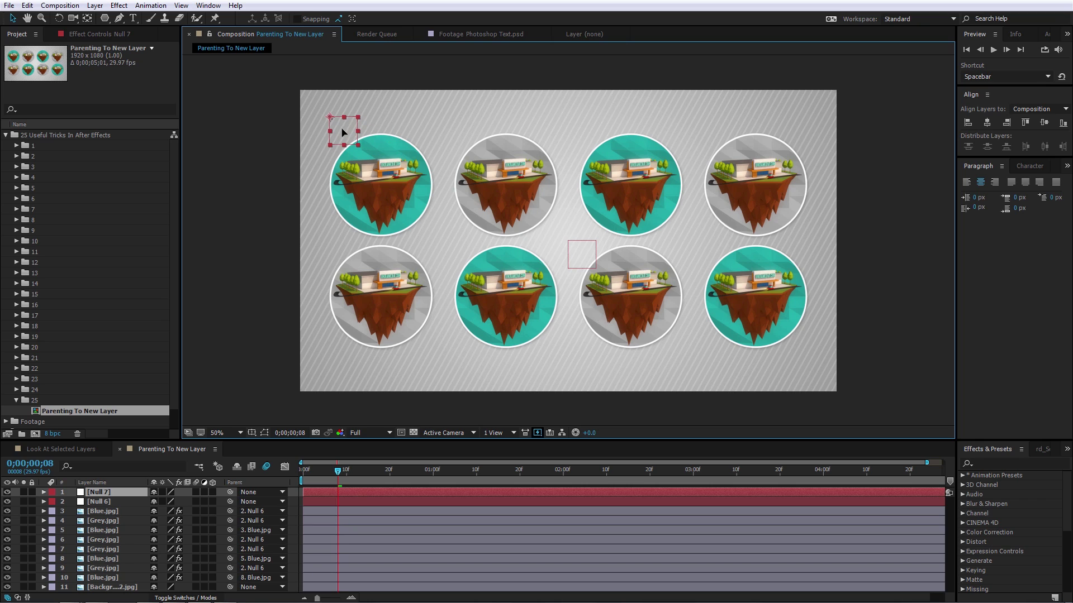
left_click(115, 501)
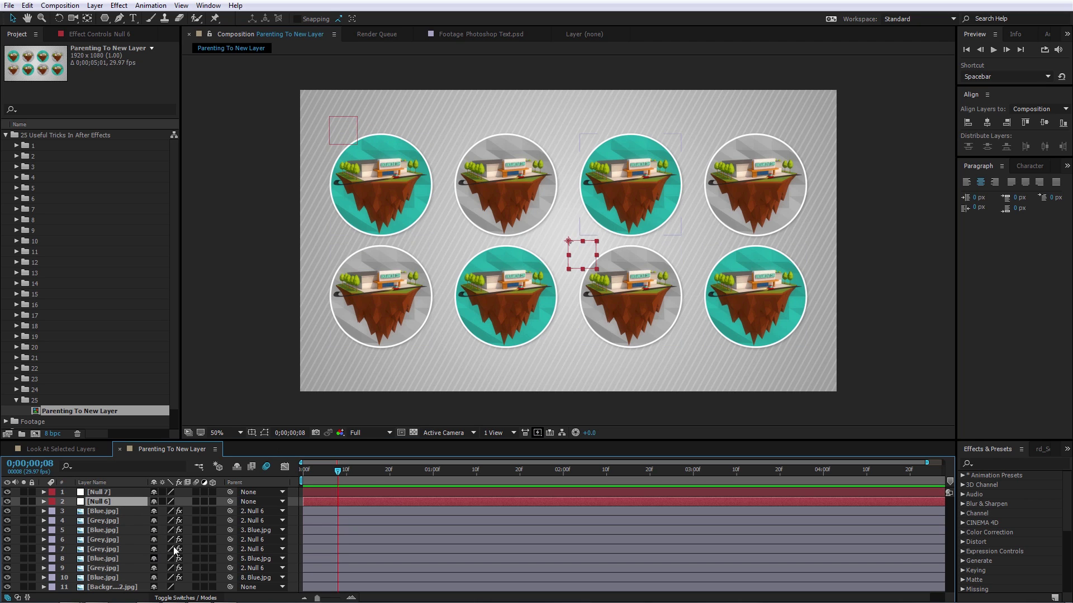
left_click(122, 512, "ctrl")
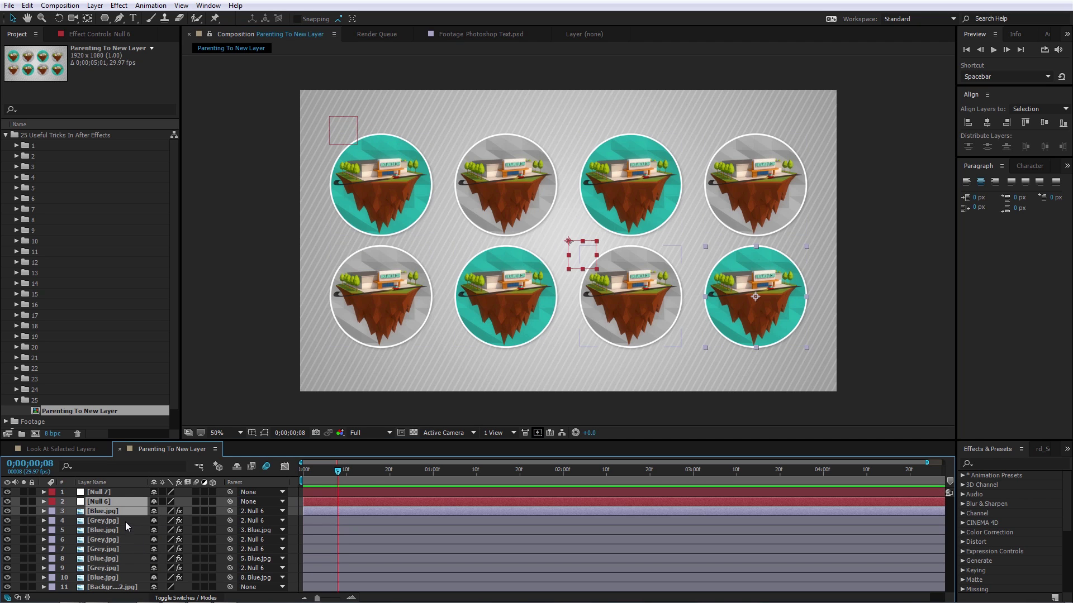
left_click(125, 522, "ctrl")
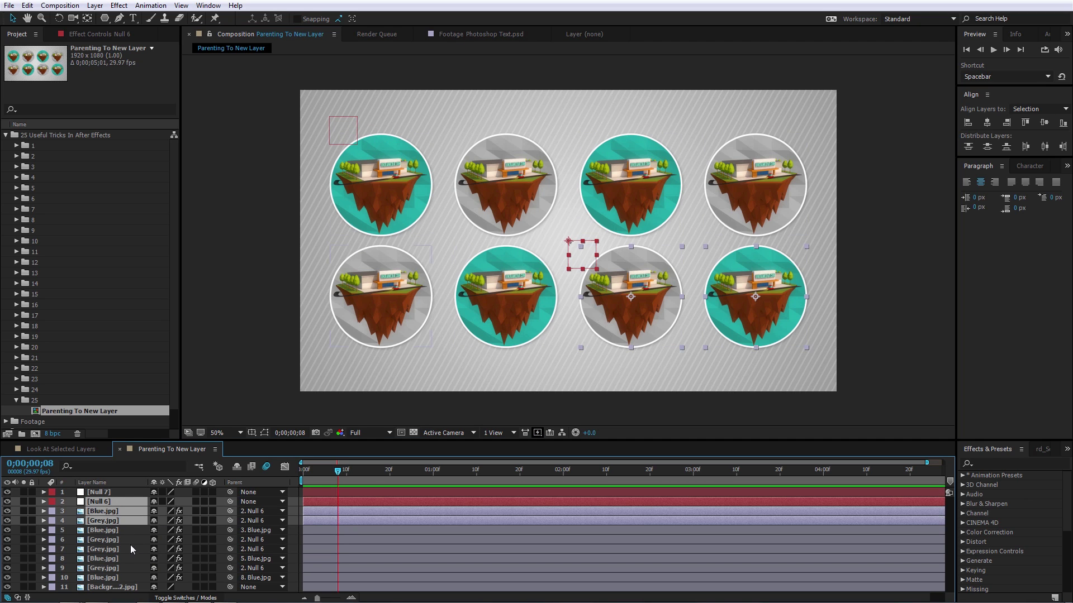
left_click(121, 495)
left_click(125, 501)
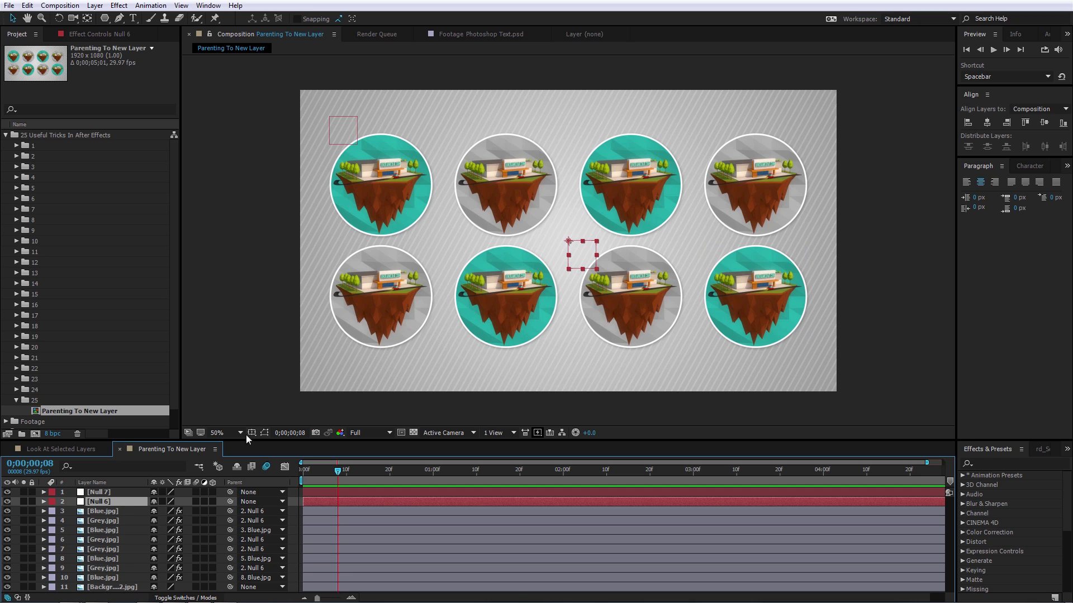
left_click_drag(230, 502, 101, 493)
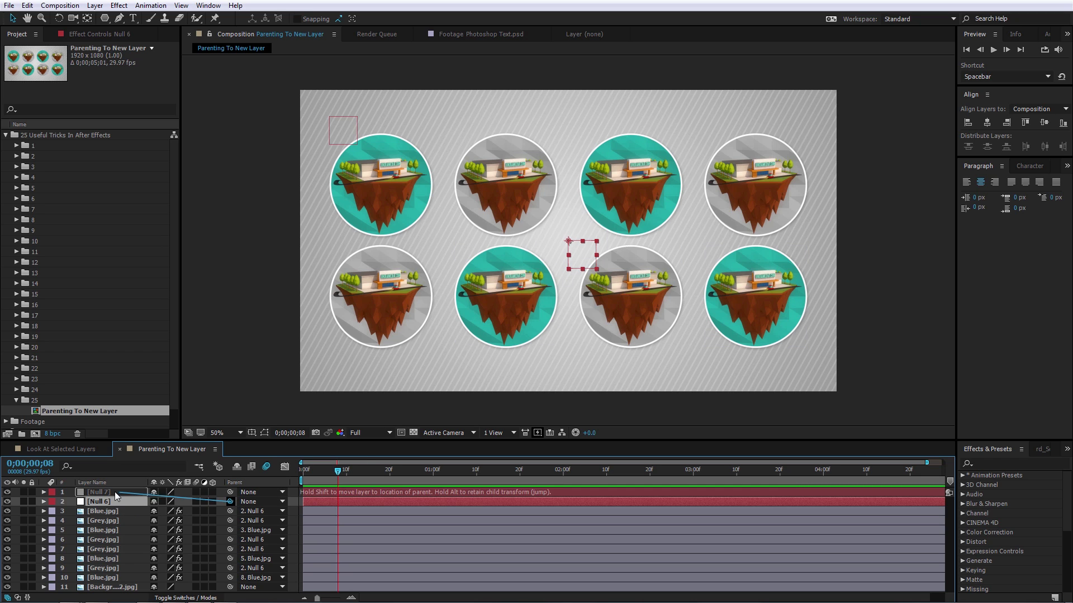
- Test the parent chain by moving Null 7 slightly downward with all the circles, and undo the move
left_click(345, 134)
left_click_drag(340, 134, 348, 162)
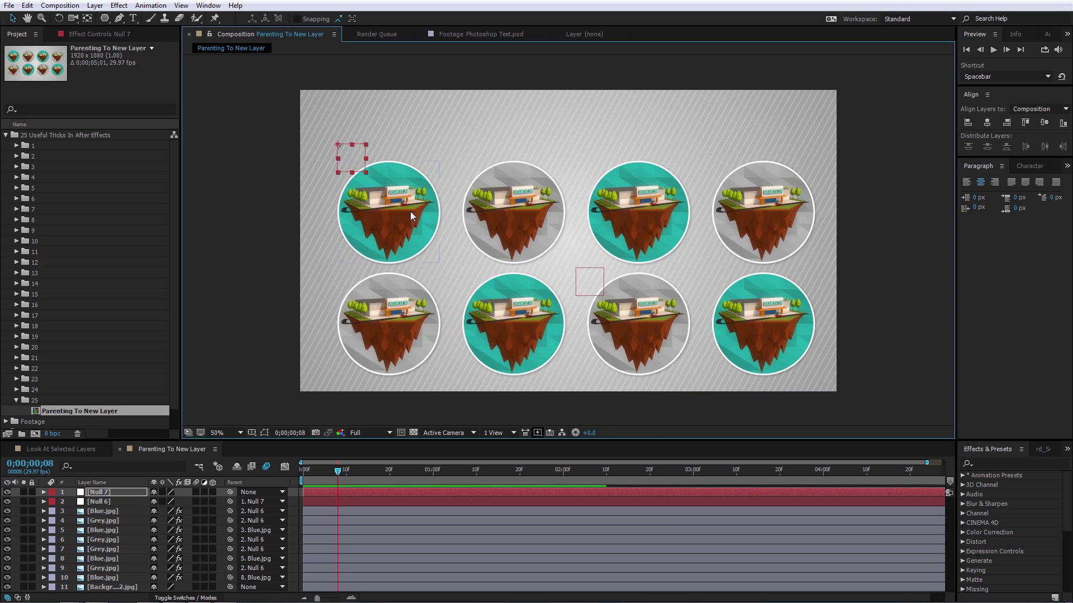
key("ctrl+z")
- Delete Null 6 from the parent chain, test the circles' link by moving Null 7, and undo that move
left_click(116, 502)
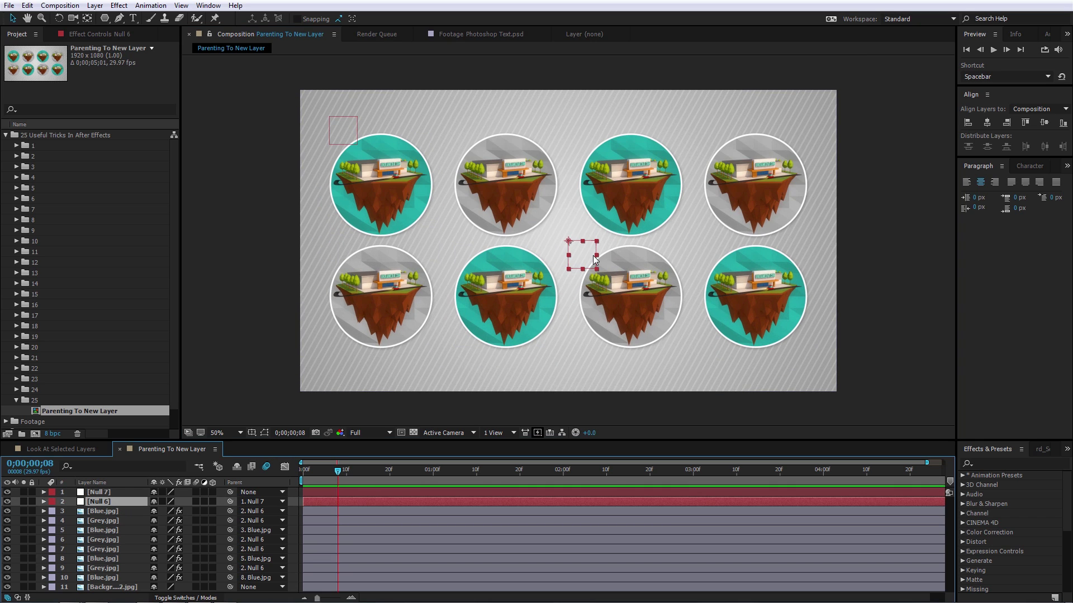
key("Delete")
left_click(106, 491)
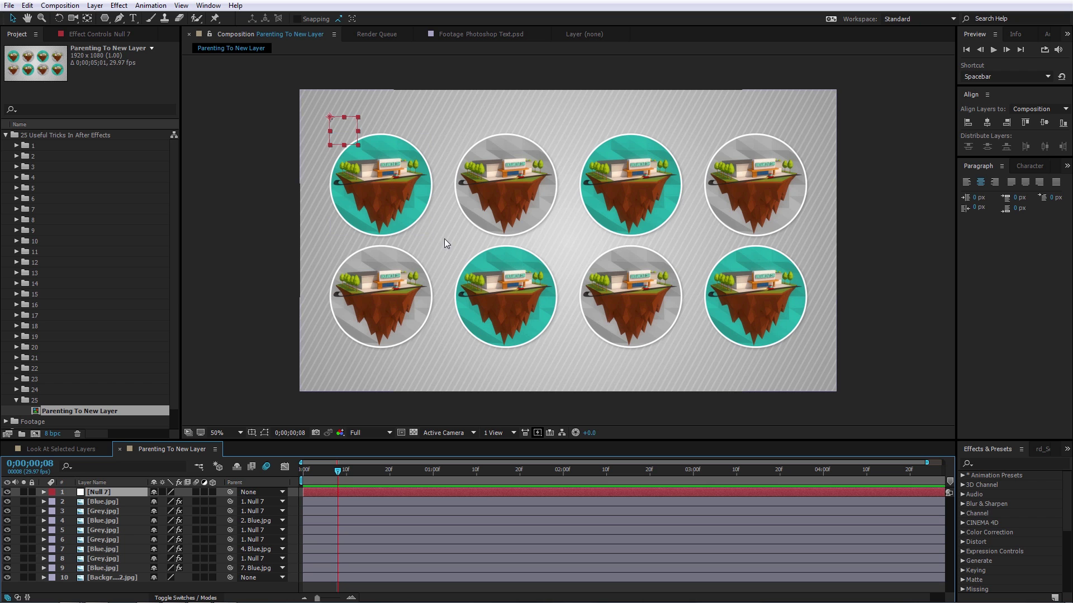
left_click_drag(355, 129, 447, 192)
key("ctrl+z")
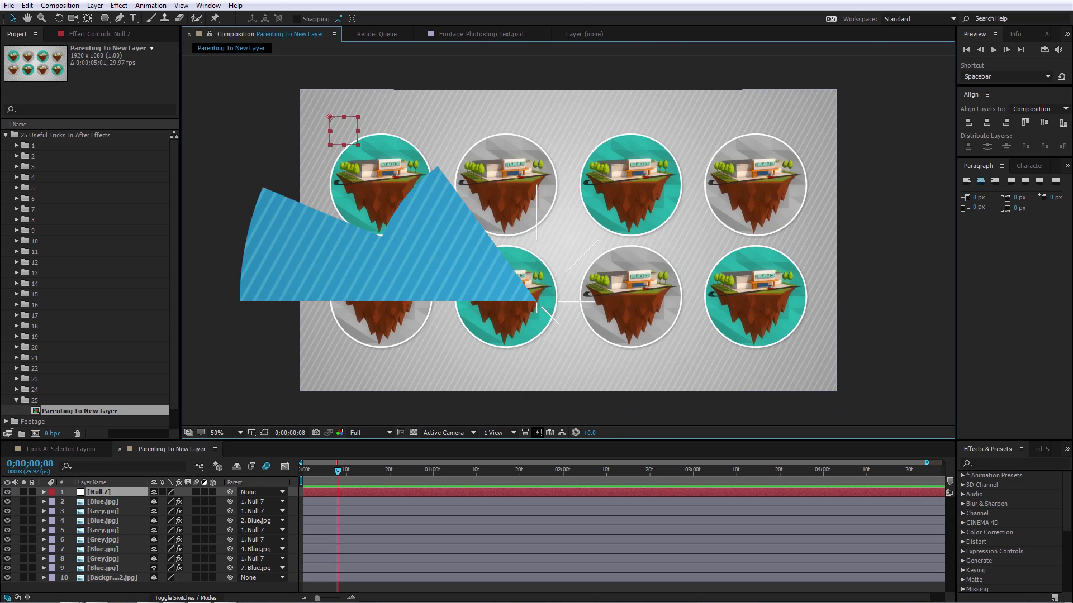